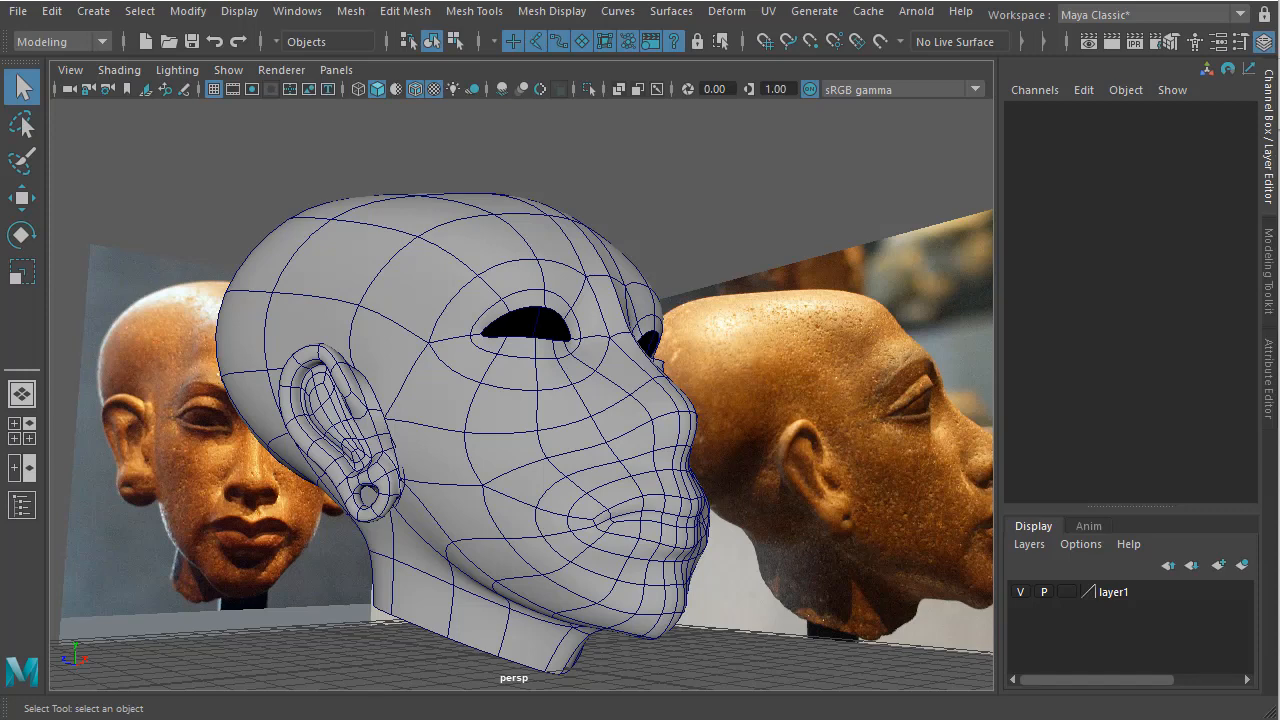
Select the head half facing the view and show it unsmoothed with its low-poly cage around the eye.
click(545, 423)
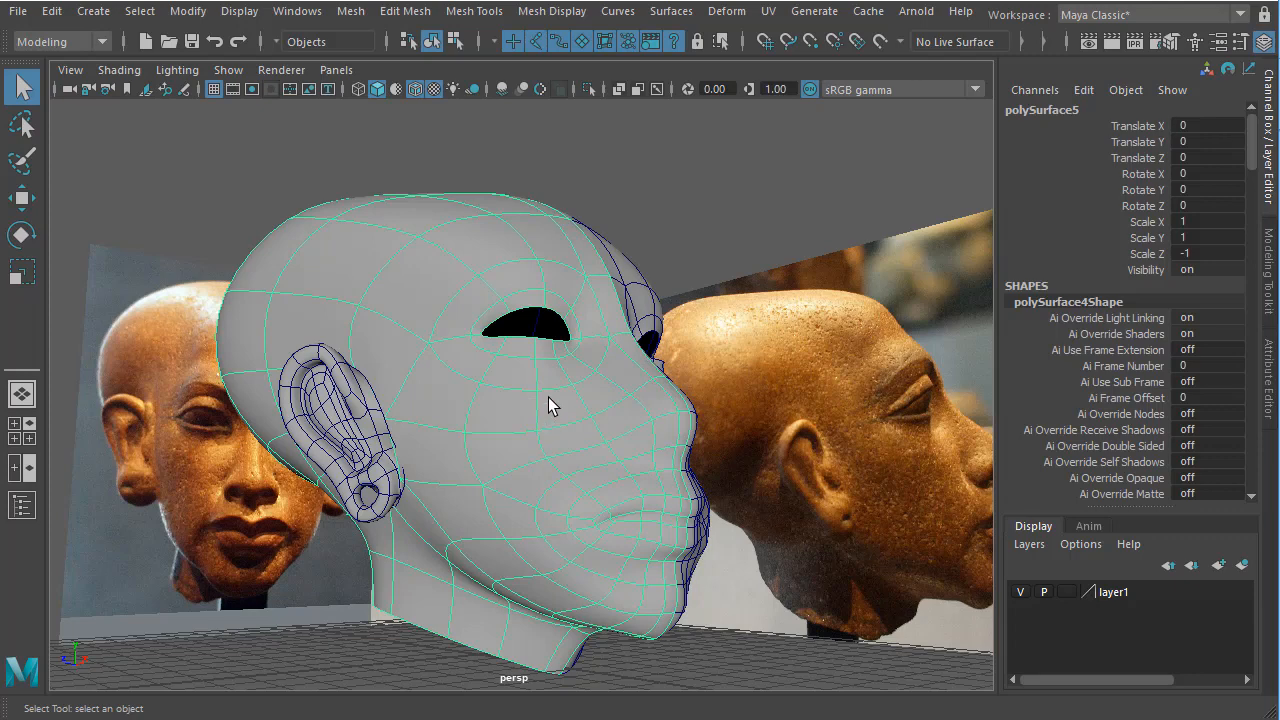
key(1)
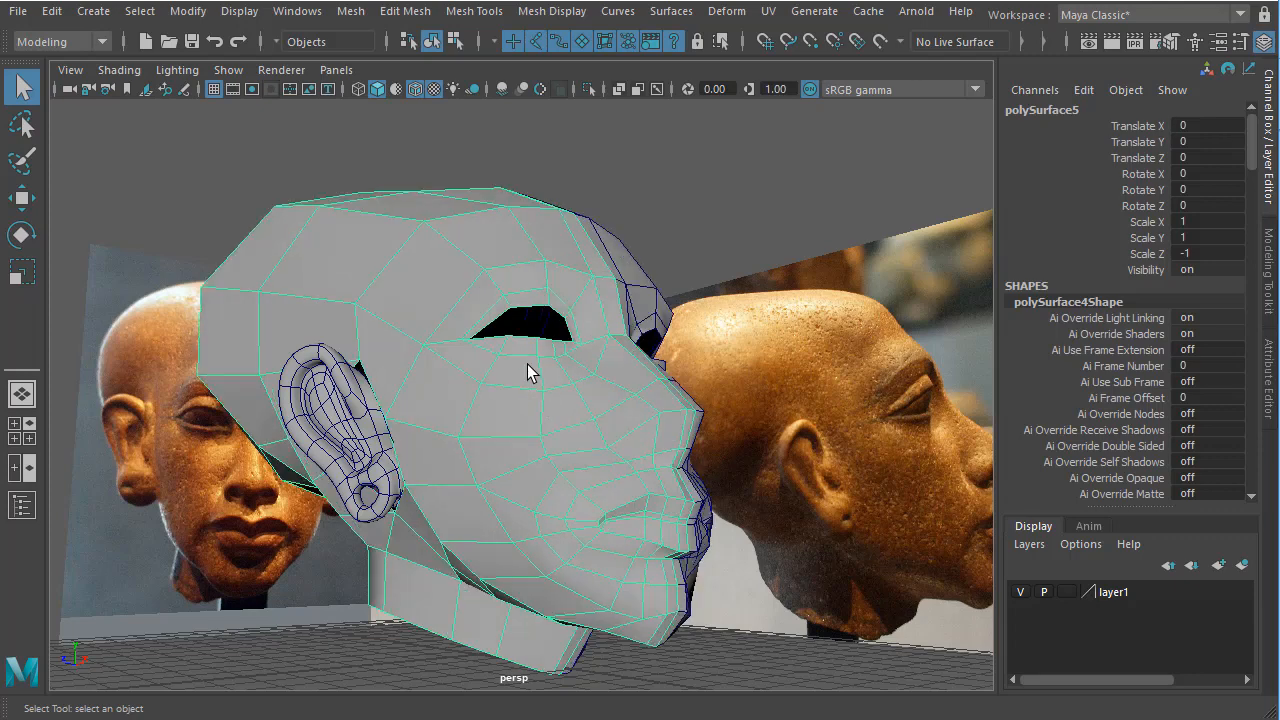
alt+drag(566, 354, 600, 389)
alt+right_drag(746, 391, 850, 395)
alt+middle_drag(505, 320, 509, 447)
alt+drag(509, 447, 883, 457)
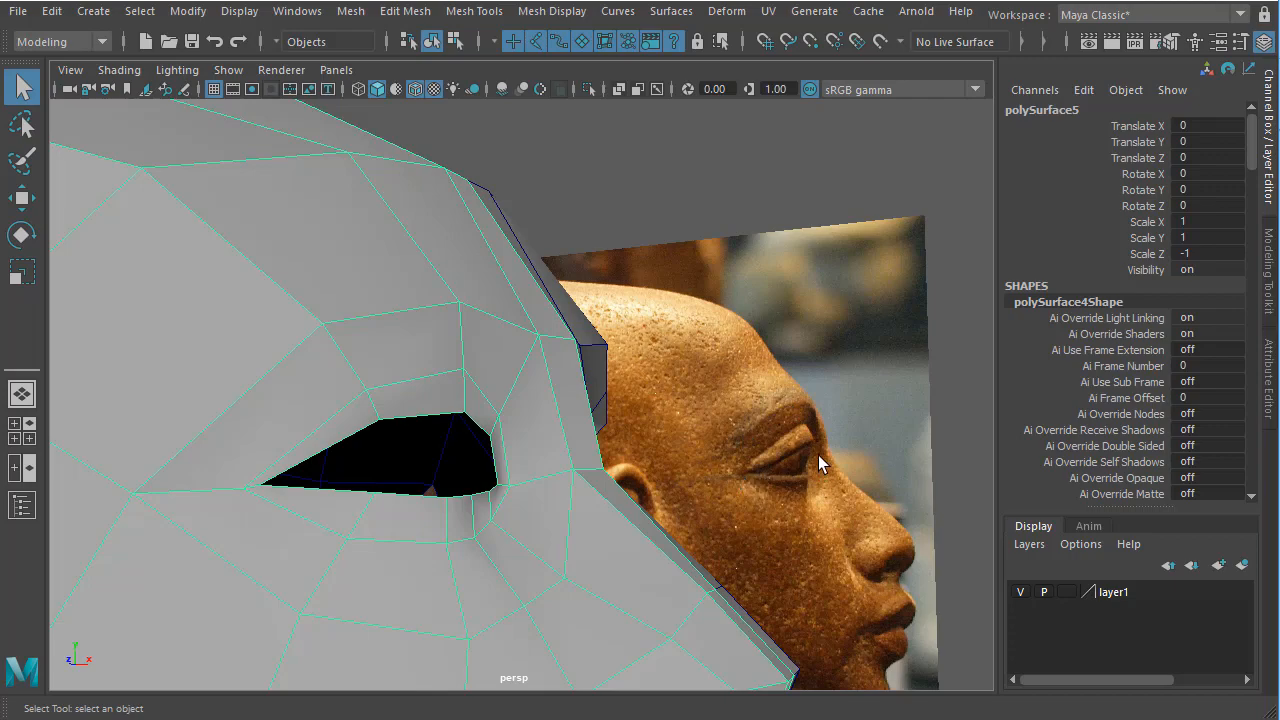
Examine the brow and eye socket shape from several angles against the side reference photo.
key(ctrl+z)
alt+drag(542, 505, 700, 480)
alt+middle_drag(560, 470, 514, 490)
alt+drag(514, 490, 449, 483)
alt+right_drag(449, 483, 523, 494)
alt+middle_drag(463, 489, 463, 526)
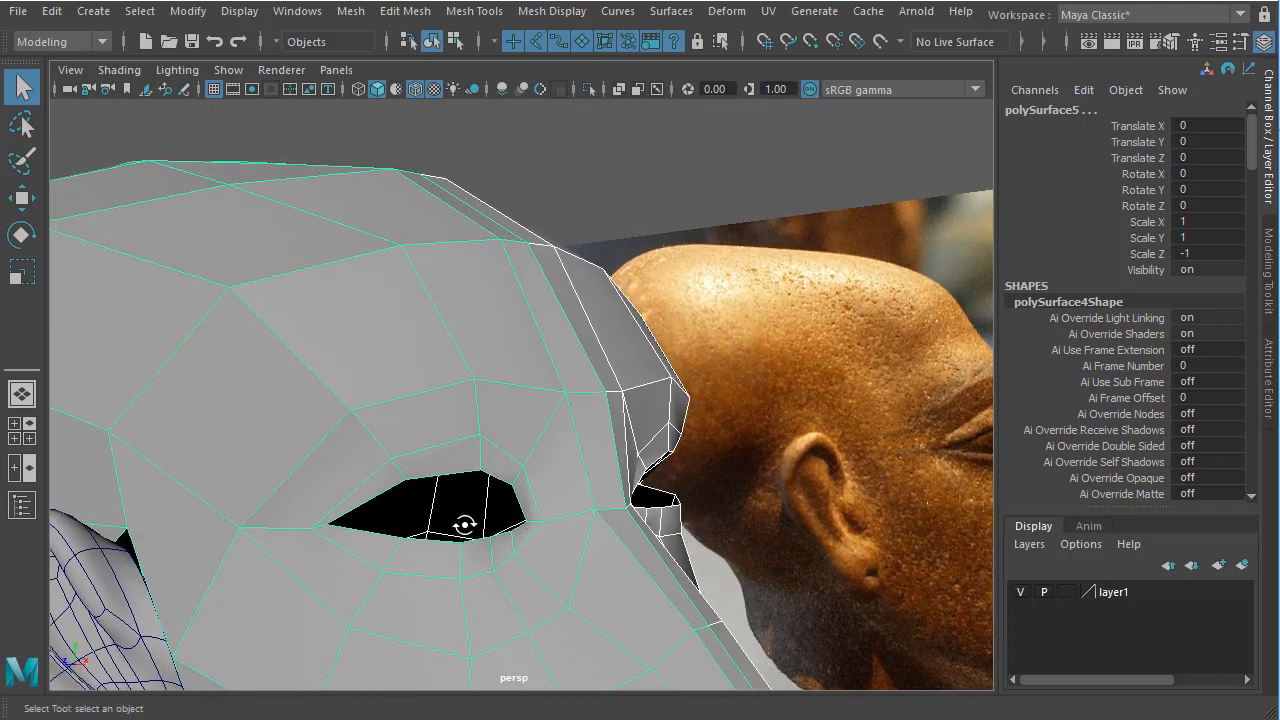
alt+drag(463, 526, 476, 464)
click(484, 420)
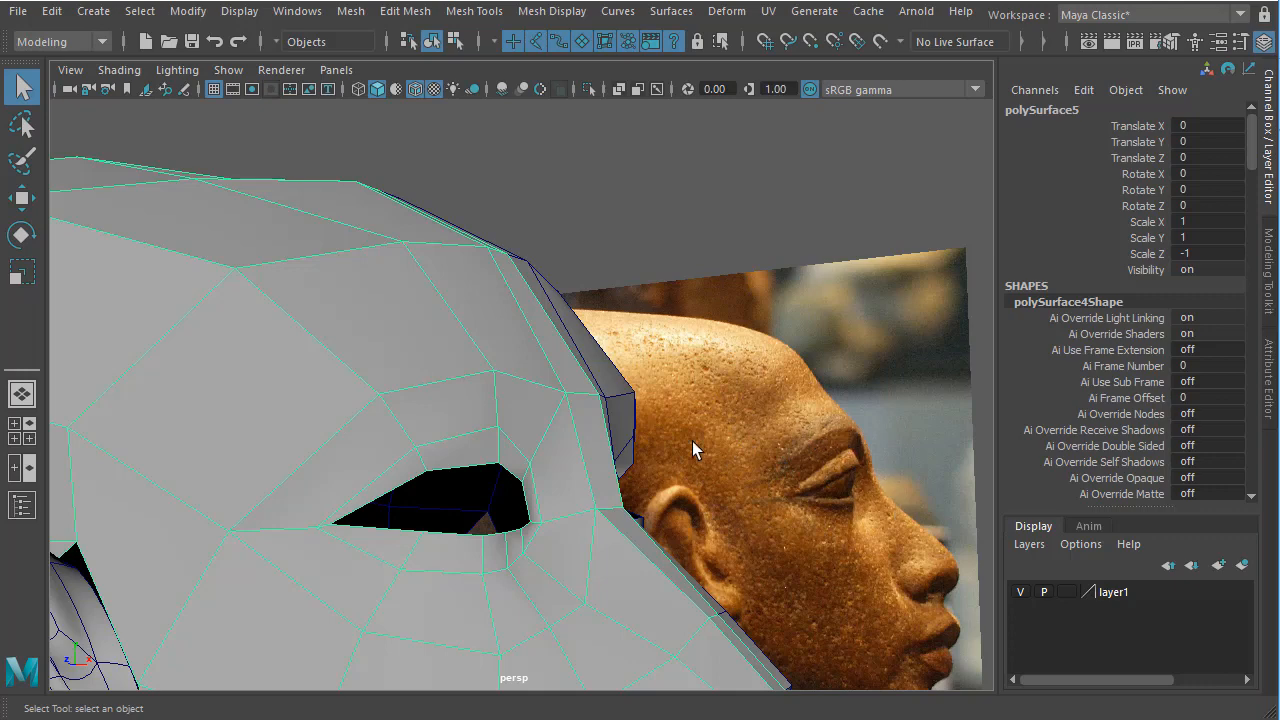
alt+drag(457, 563, 232, 525)
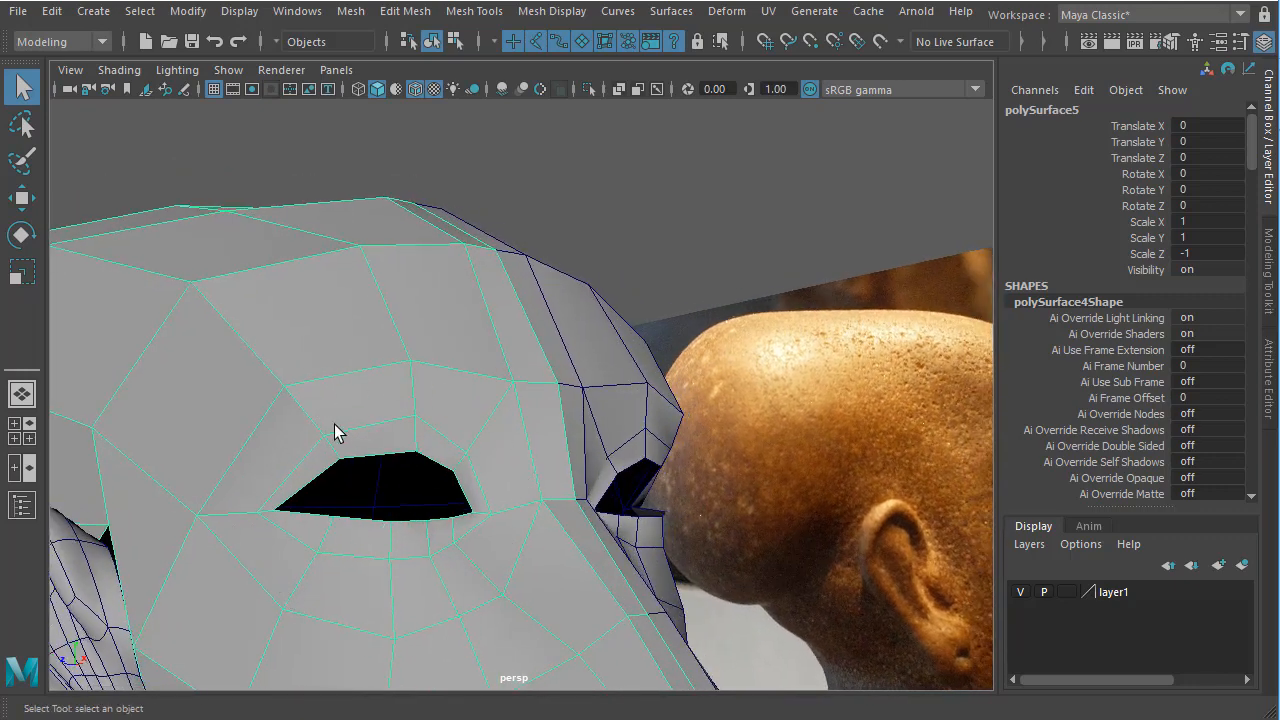
alt+drag(436, 588, 503, 591)
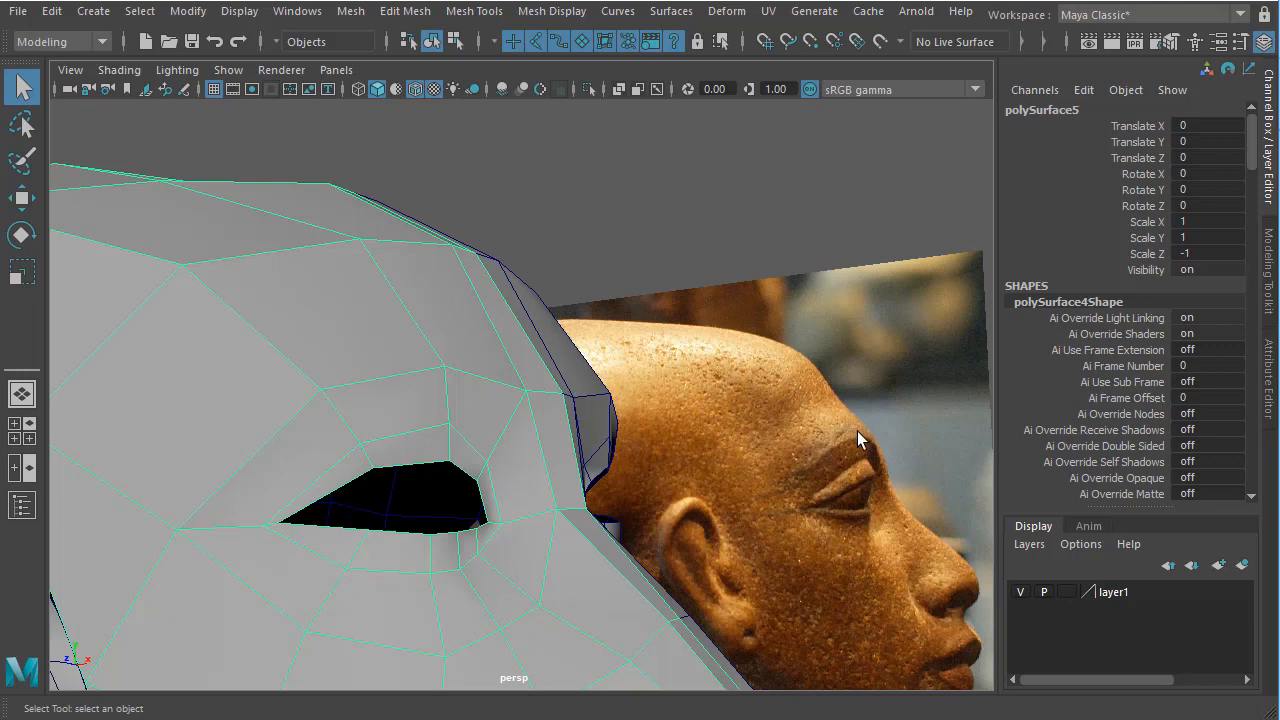
scroll(540, 545, down, 3)
scroll(526, 549, up, 3)
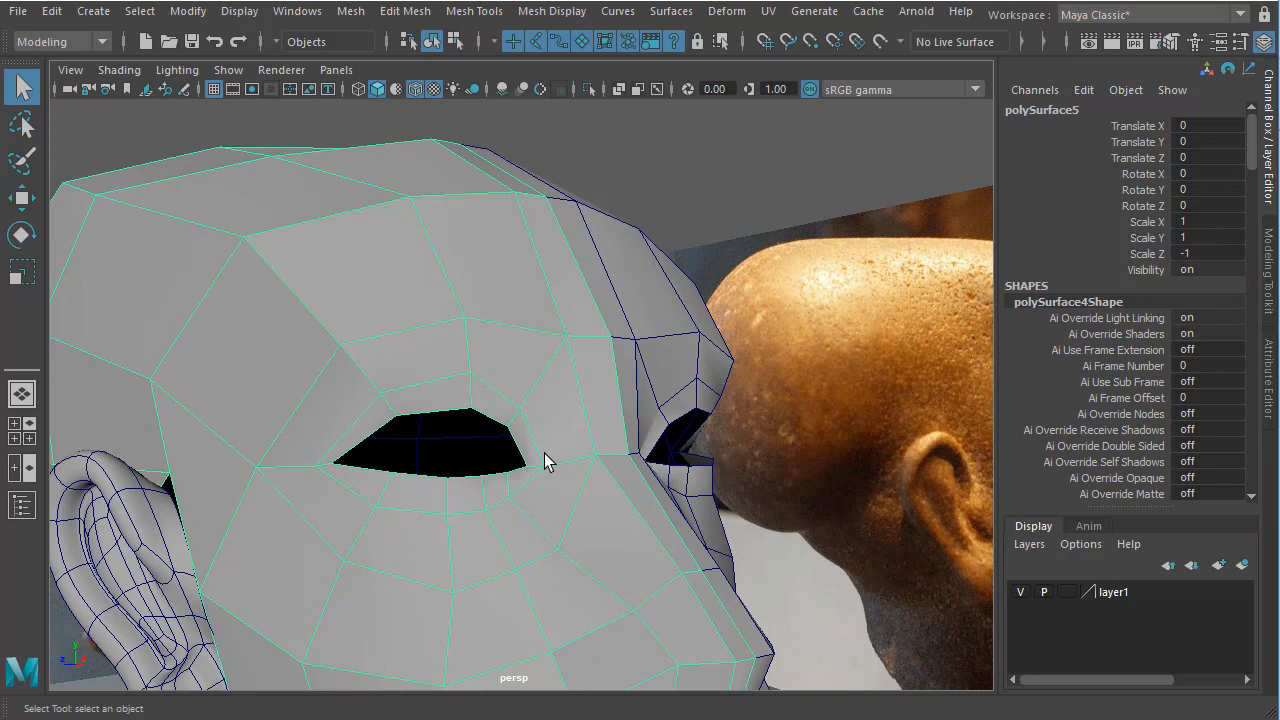
Insert edge loops around the eye socket just inside its outermost ring using the Insert Edge Loop tool.
shift+right_click(499, 363)
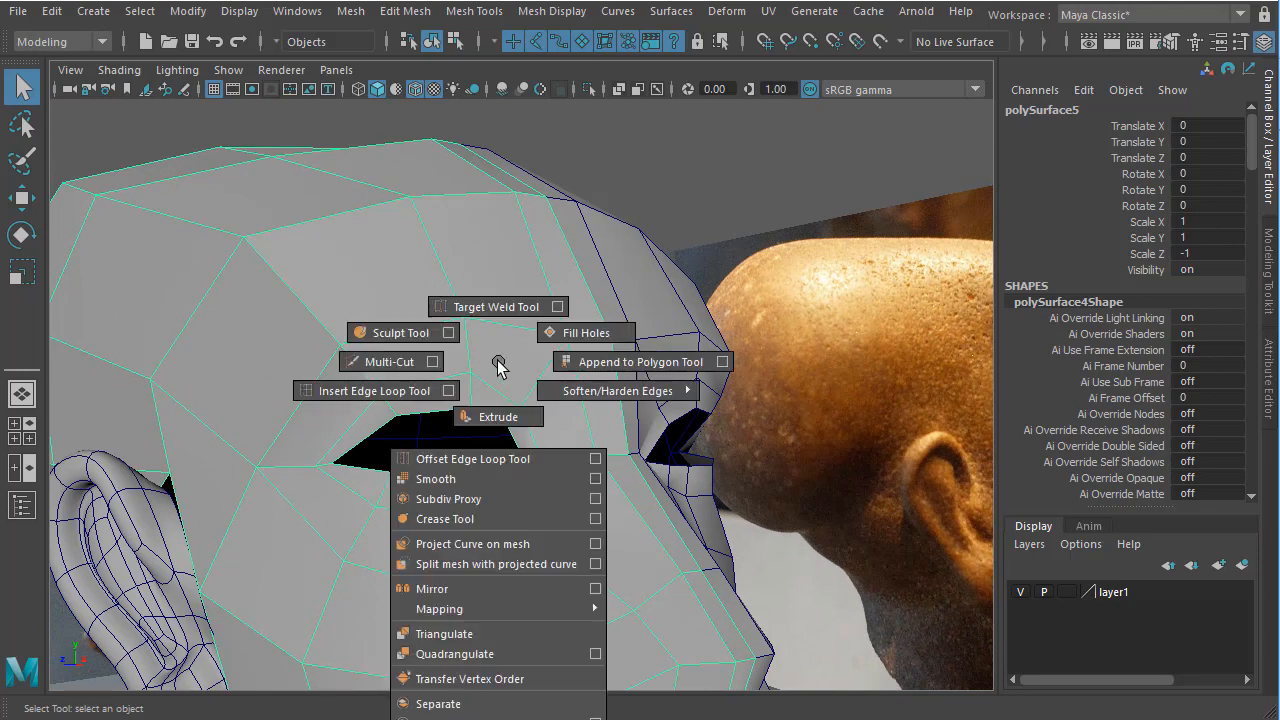
click(385, 388)
click(366, 380)
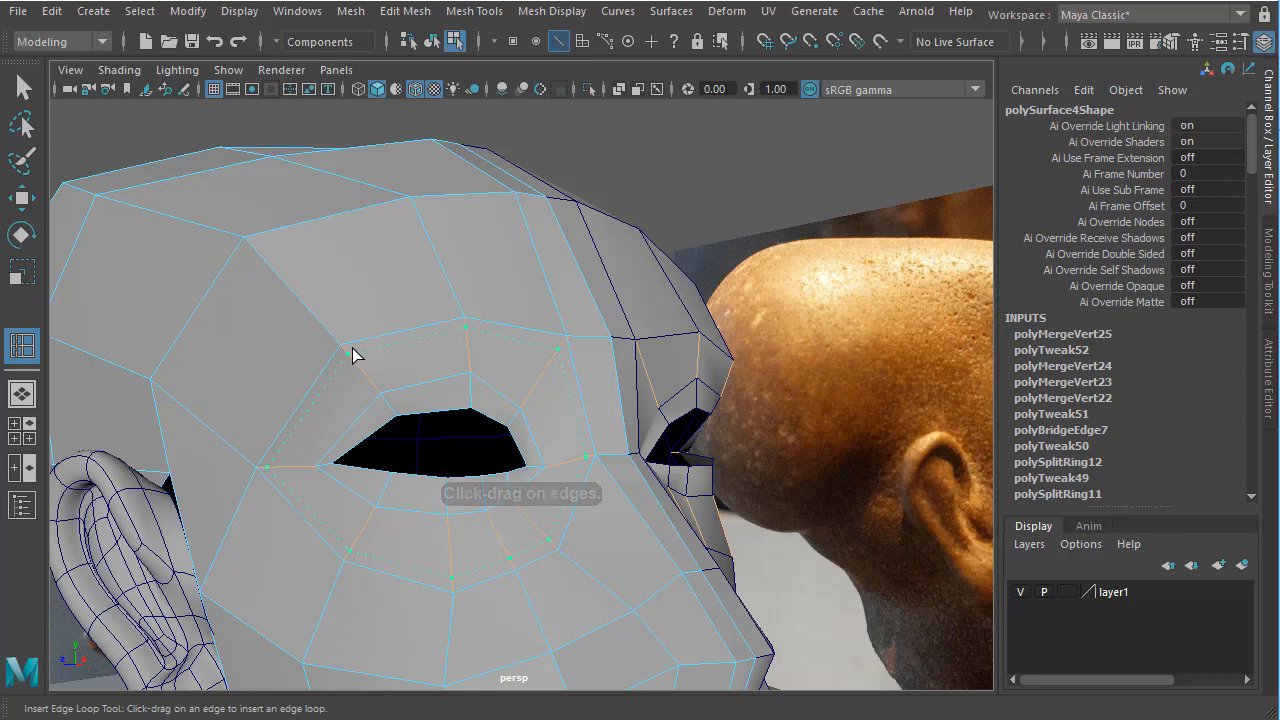
drag(352, 355, 364, 364)
Move the loop edges above the eye along the X axis to sharpen the overhang of the brow ridge.
alt+drag(400, 470, 475, 527)
key(w)
click(437, 369)
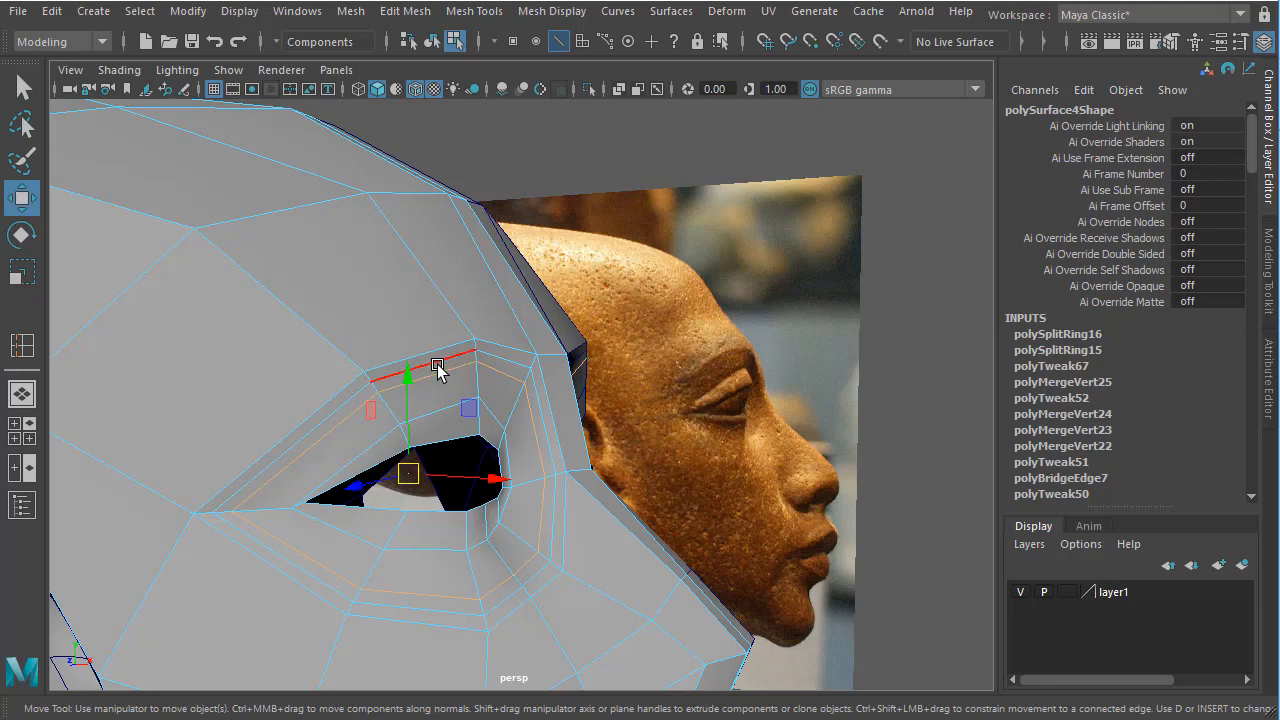
click(437, 369)
mouse_move(508, 366)
alt+mouse_down()
mouse_move(517, 374)
mouse_move(486, 366)
mouse_move(531, 366)
mouse_move(539, 380)
mouse_move(331, 466)
mouse_move(427, 428)
mouse_move(505, 373)
alt+mouse_up()
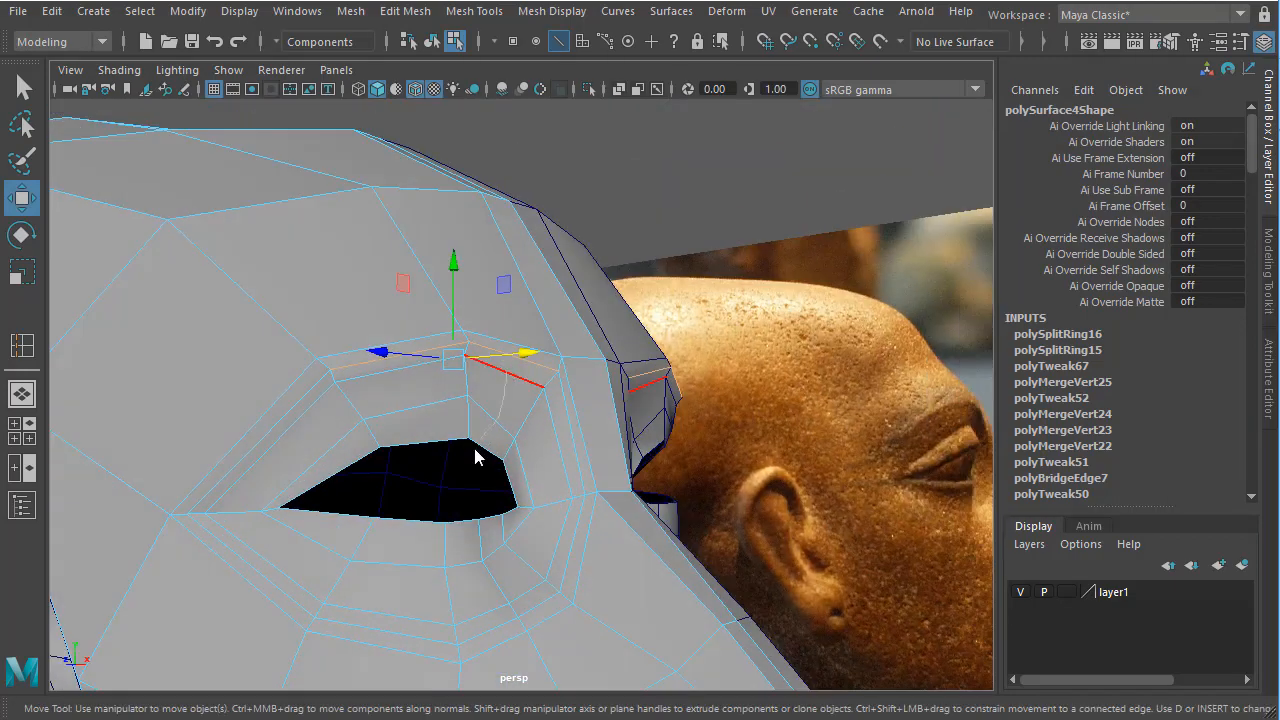
Return to object mode, preview the head half smoothed, and check the brow crease from the side.
right_drag(476, 457, 460, 492)
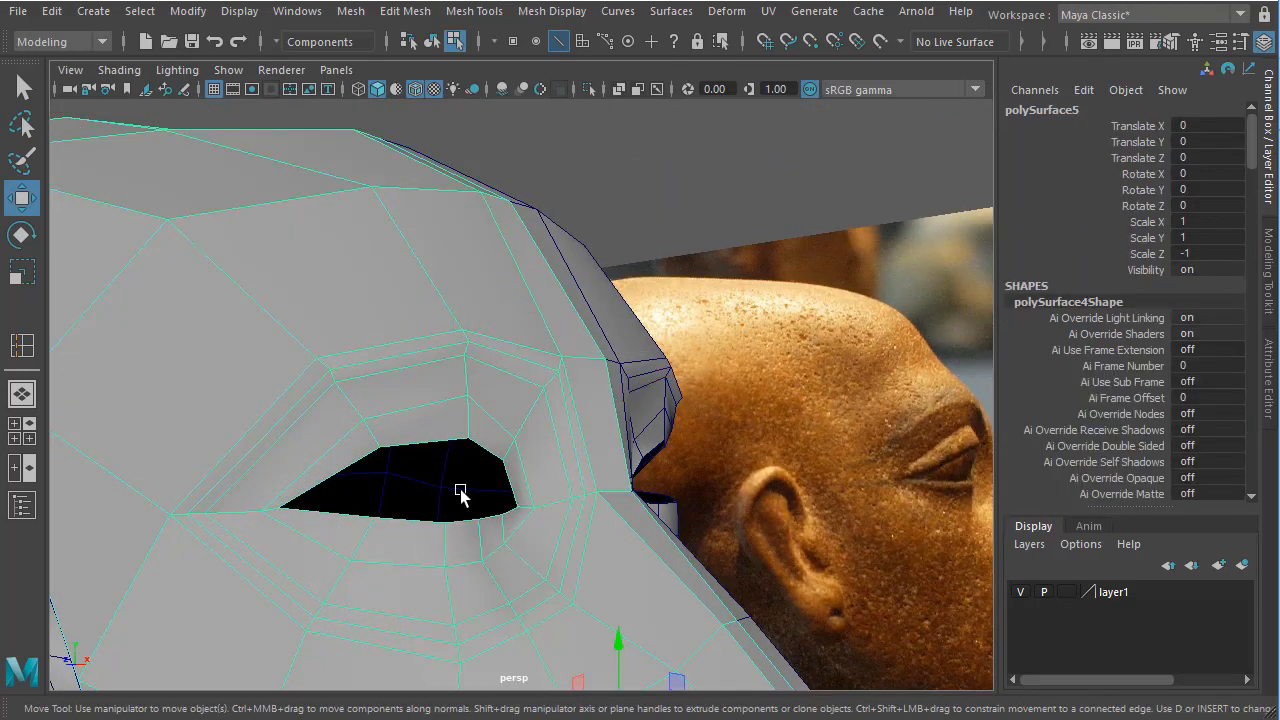
key(3)
click(650, 190)
alt+drag(566, 400, 366, 437)
alt+drag(437, 357, 634, 405)
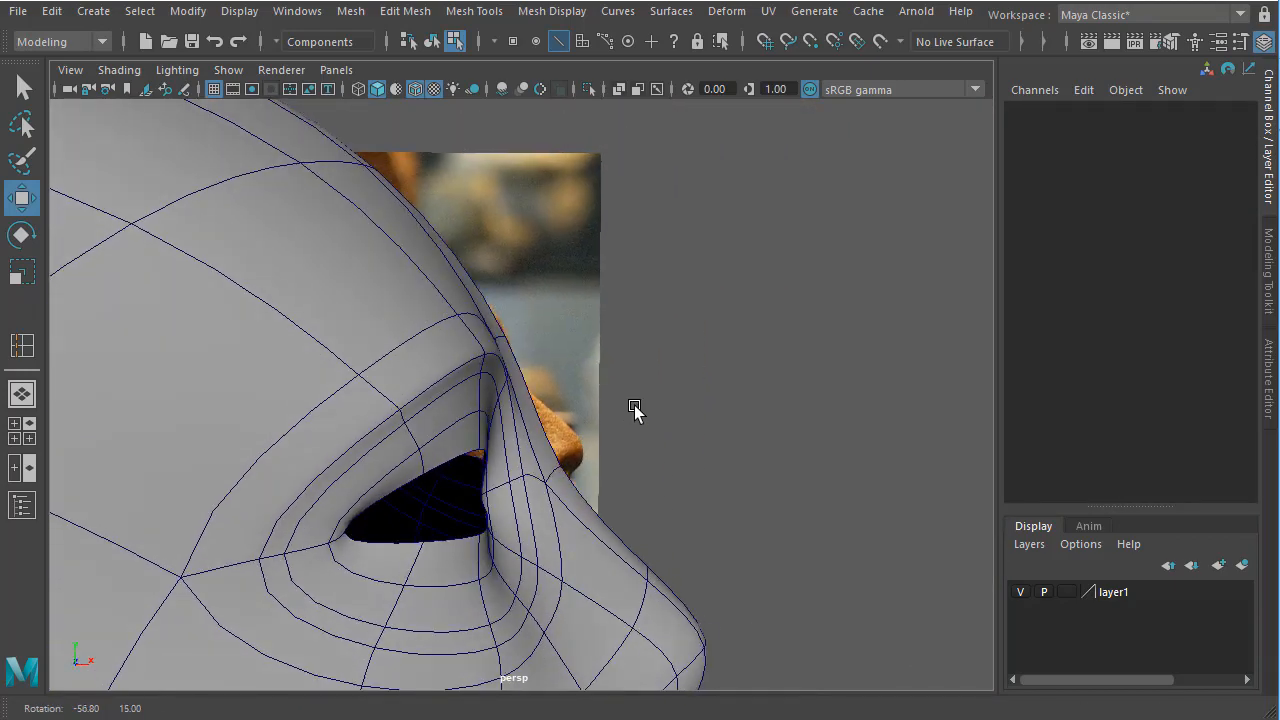
alt+drag(434, 377, 430, 263)
Hide the wireframe on the shaded model and examine the brow, eye socket and nose in profile.
click(408, 84)
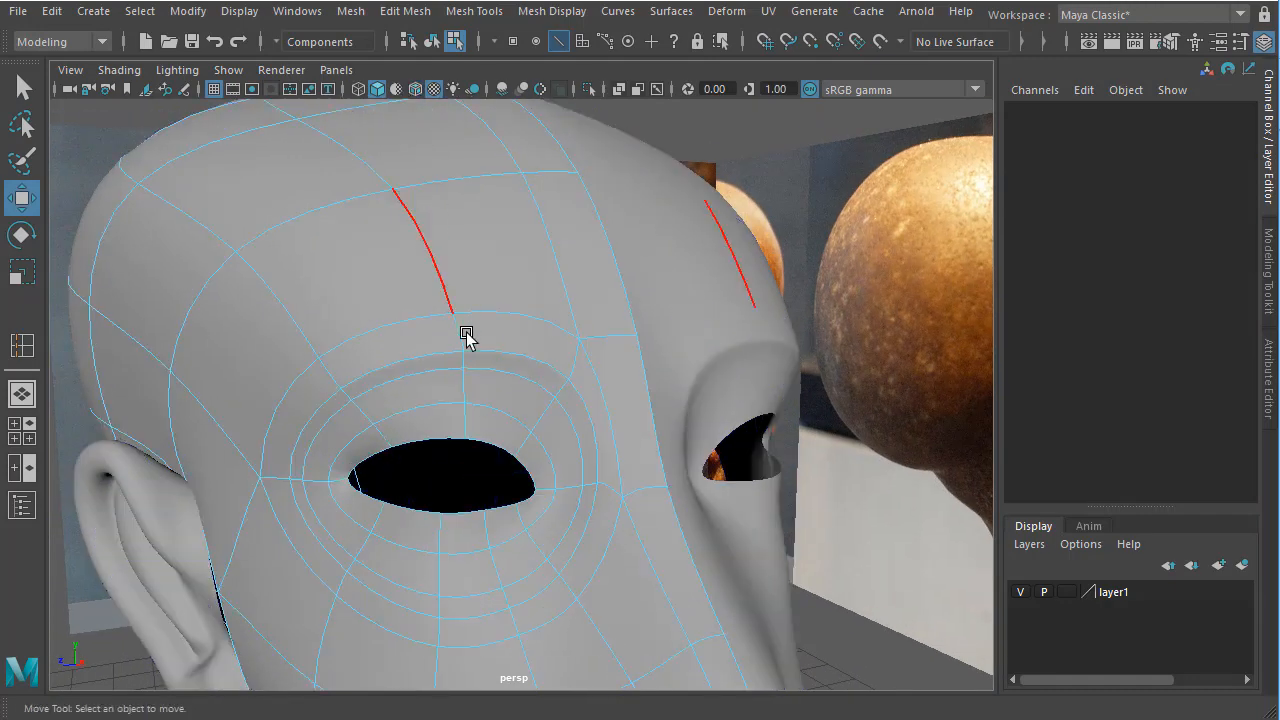
alt+drag(466, 334, 677, 205)
alt+drag(654, 337, 520, 300)
right_drag(517, 290, 514, 409)
alt+drag(569, 417, 420, 402)
click(809, 181)
alt+drag(580, 394, 534, 466)
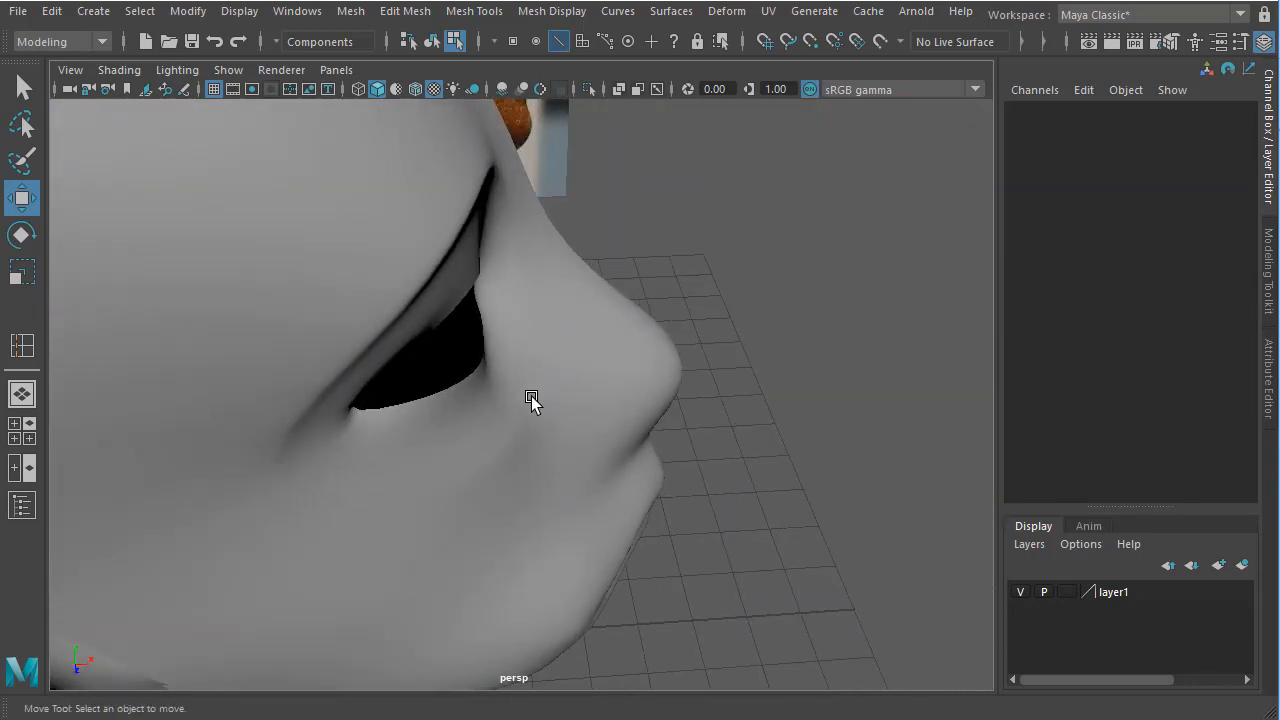
alt+drag(500, 494, 545, 312)
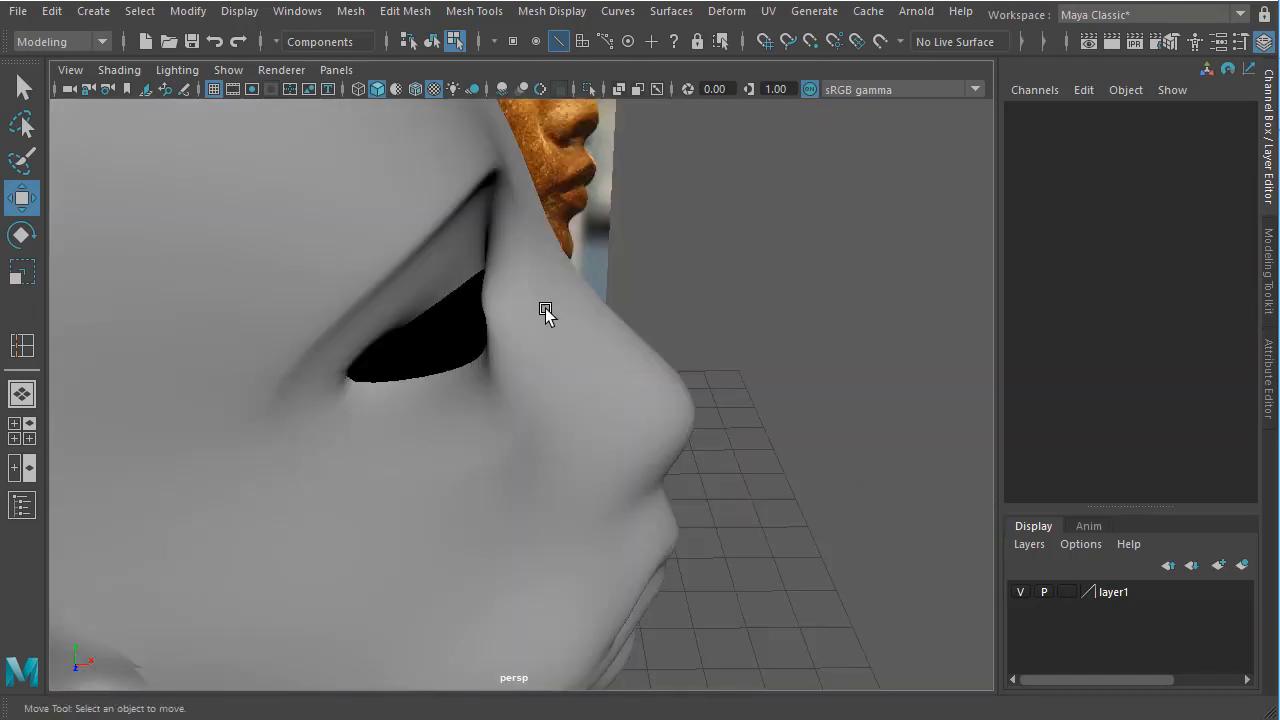
alt+drag(430, 285, 480, 380)
alt+drag(480, 434, 433, 508)
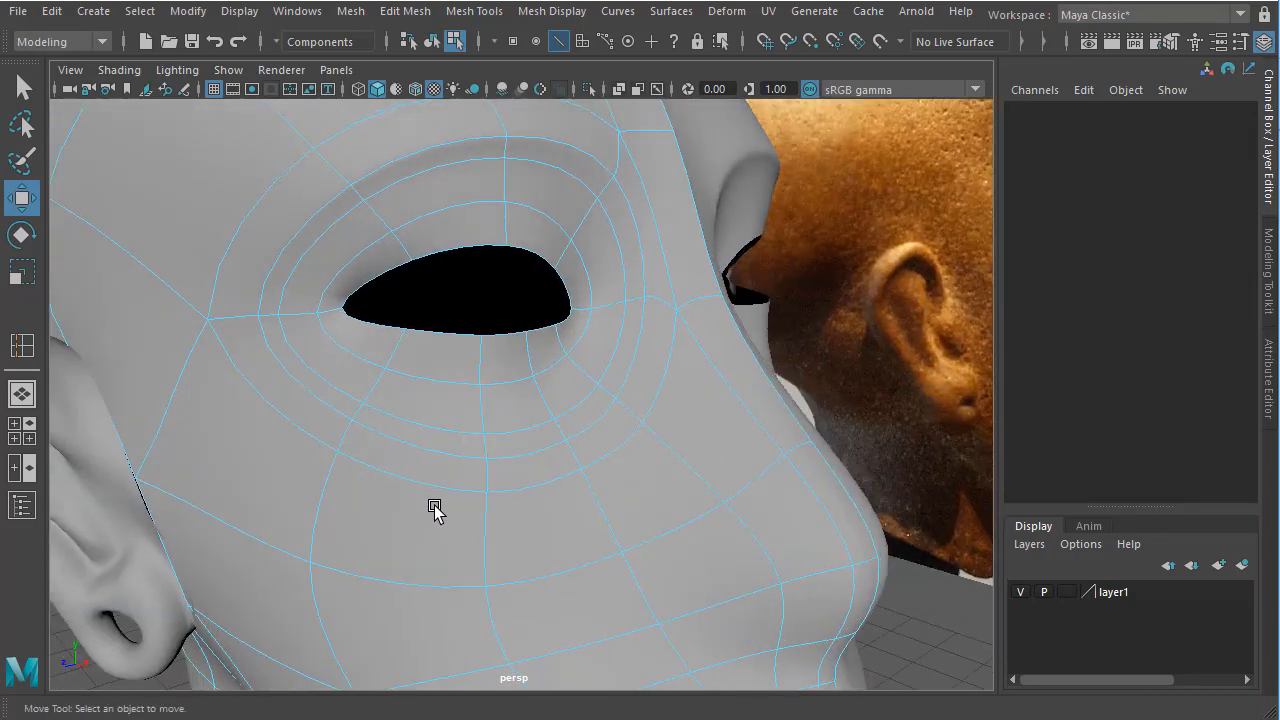
Show the head half unsmoothed again and inspect the edge rings below the eye in edge mode.
key(1)
click(491, 517)
alt+drag(550, 514, 623, 449)
click(452, 352)
click(400, 332)
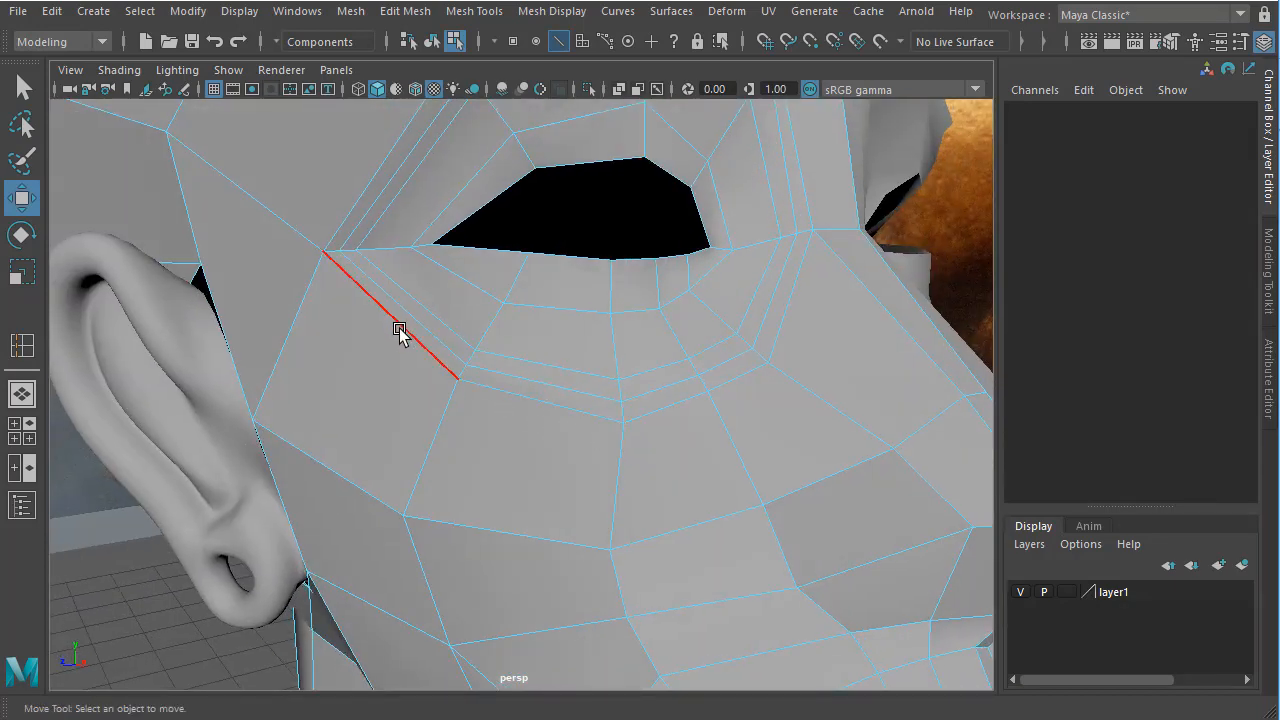
click(622, 440)
click(722, 384)
click(737, 482)
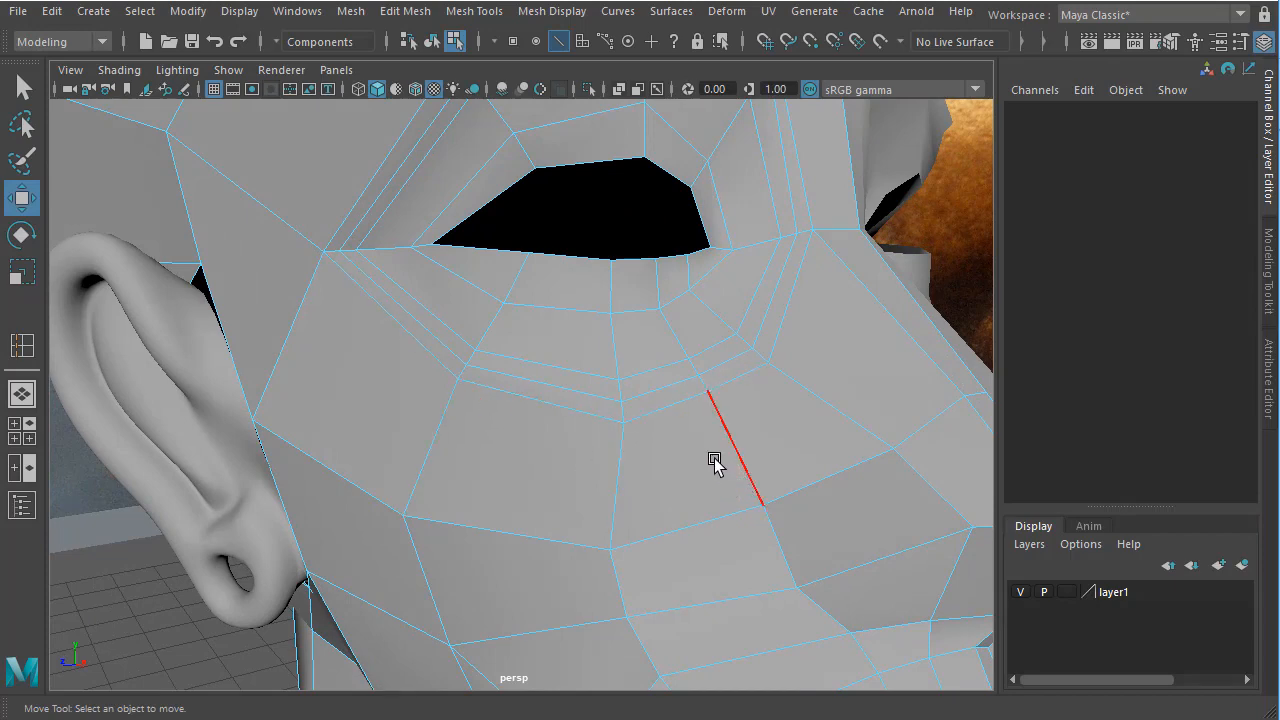
Slide the outermost edges below the eye, from the nose side to the outer corner, down the cheek with the Slide Edge Tool.
alt+drag(714, 463, 743, 349)
click(727, 369)
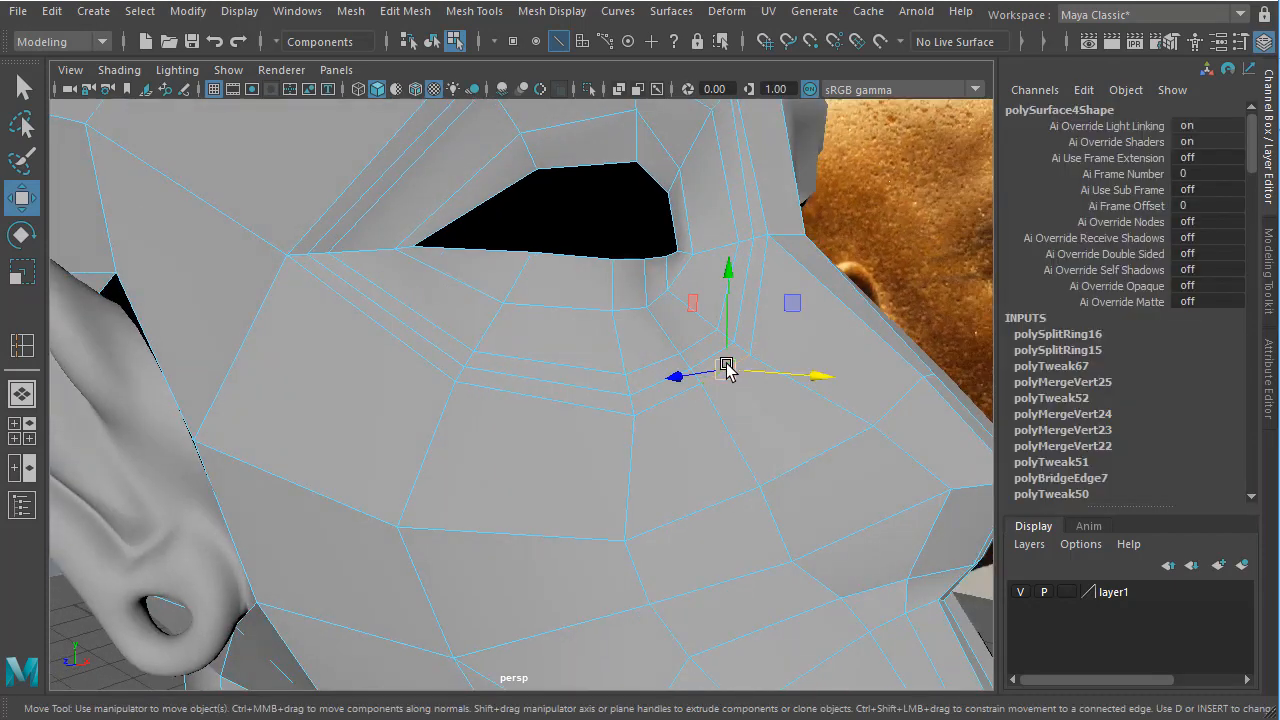
shift+click(662, 403)
shift+click(562, 406)
shift+click(449, 370)
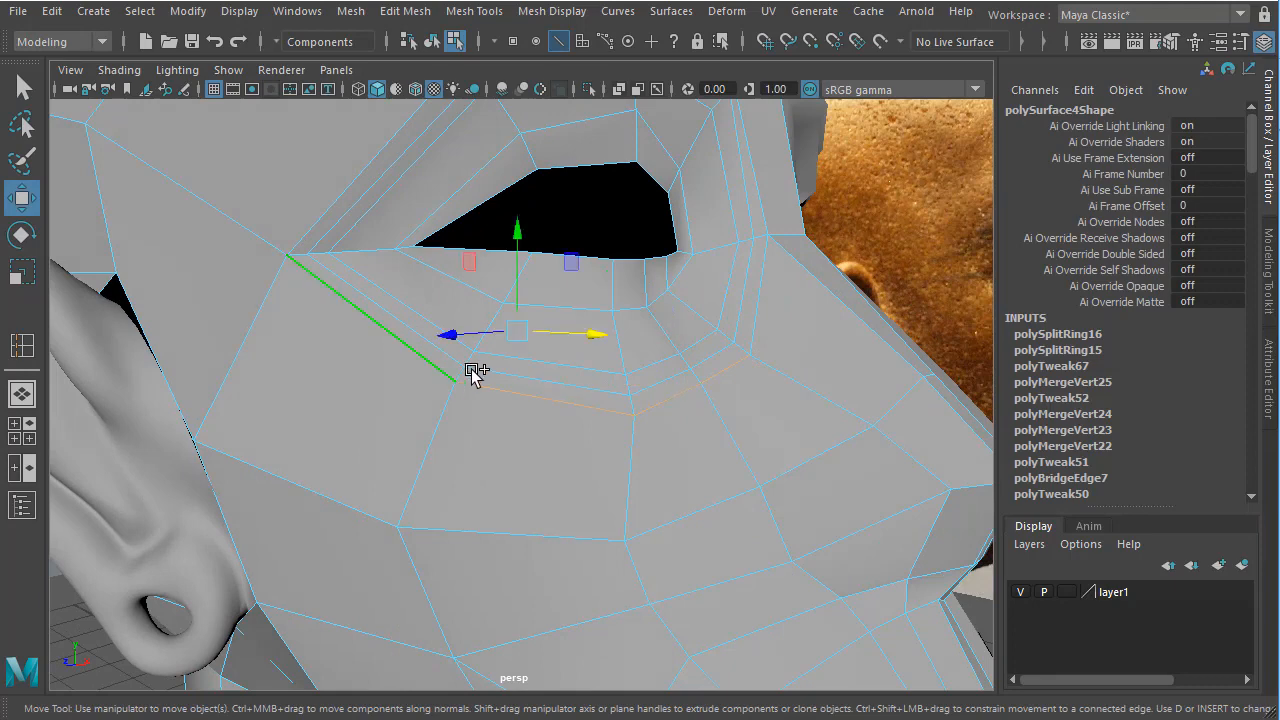
shift+right_click(640, 368)
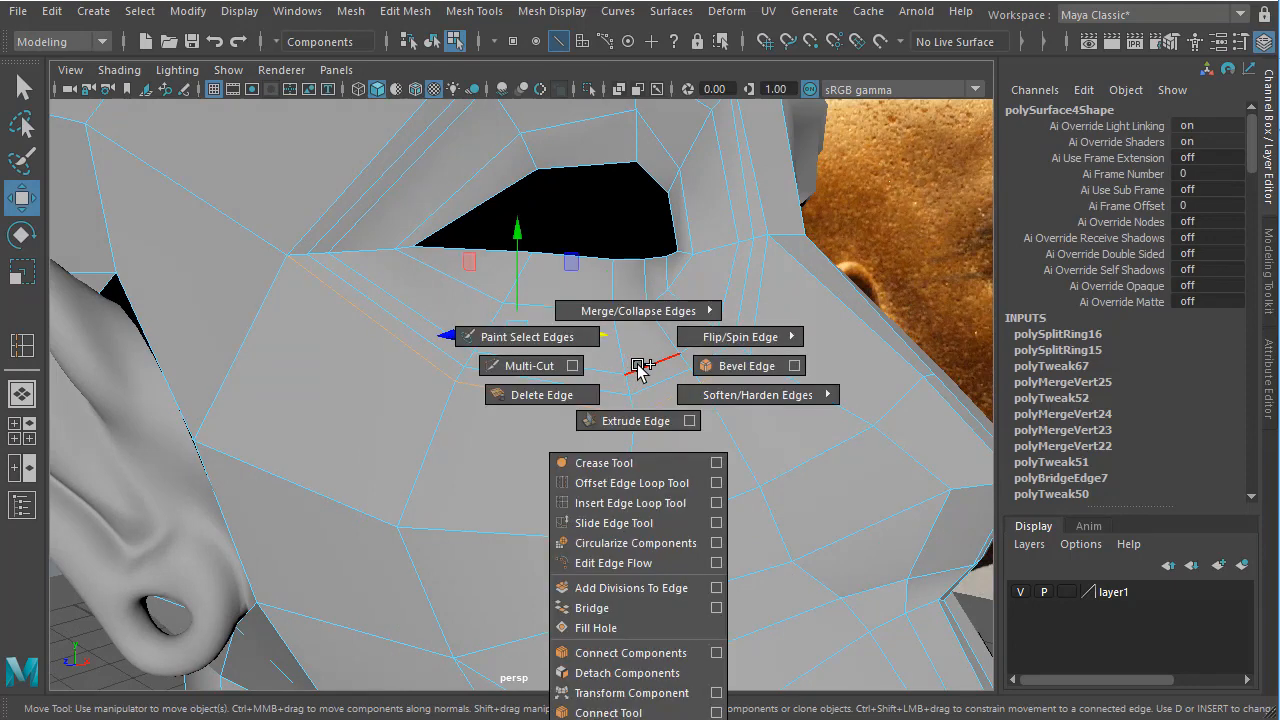
click(614, 523)
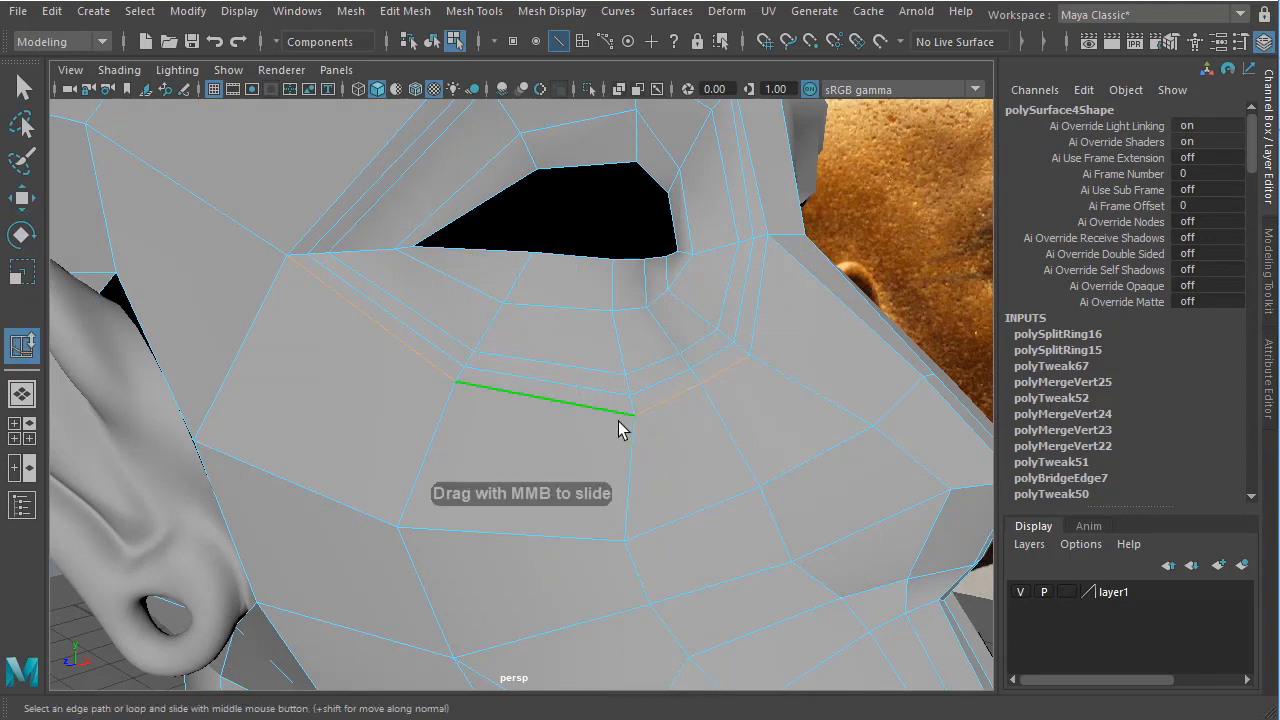
middle_drag(610, 418, 577, 434)
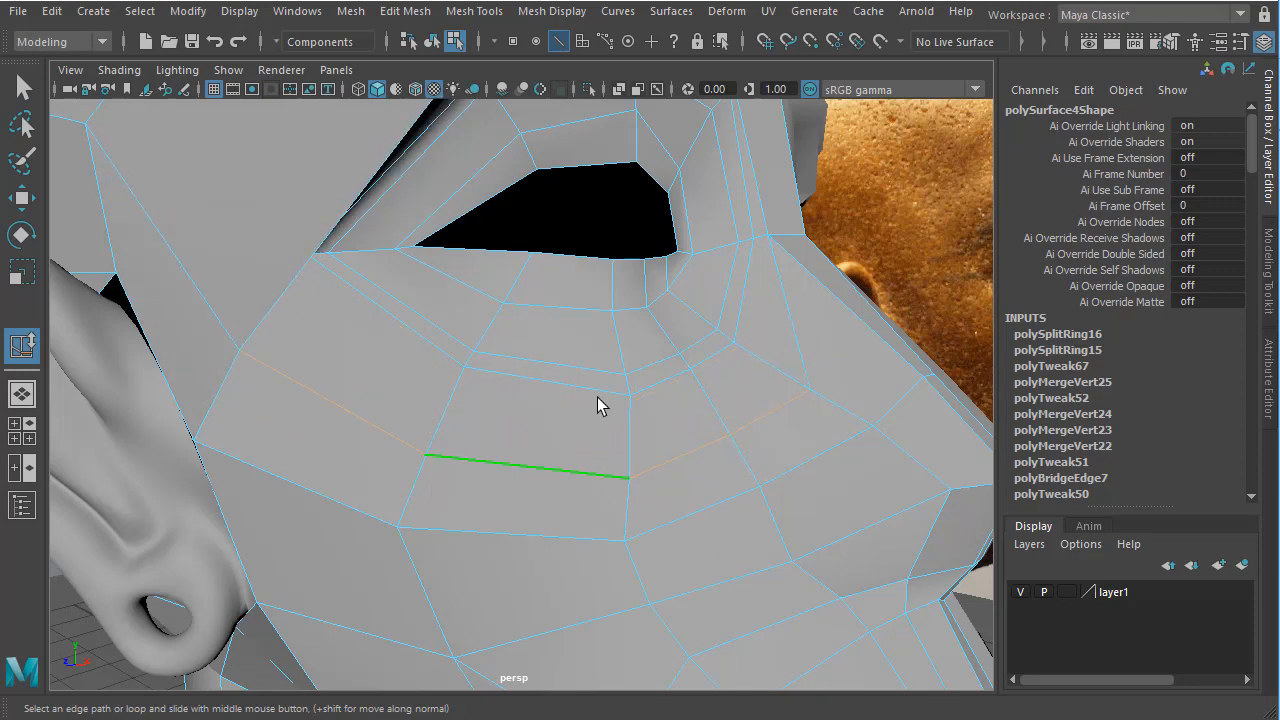
Move the displaced outer-corner vertex of the eye ring back up level with the eye corner to close the distorted faces.
alt+drag(597, 397, 458, 275)
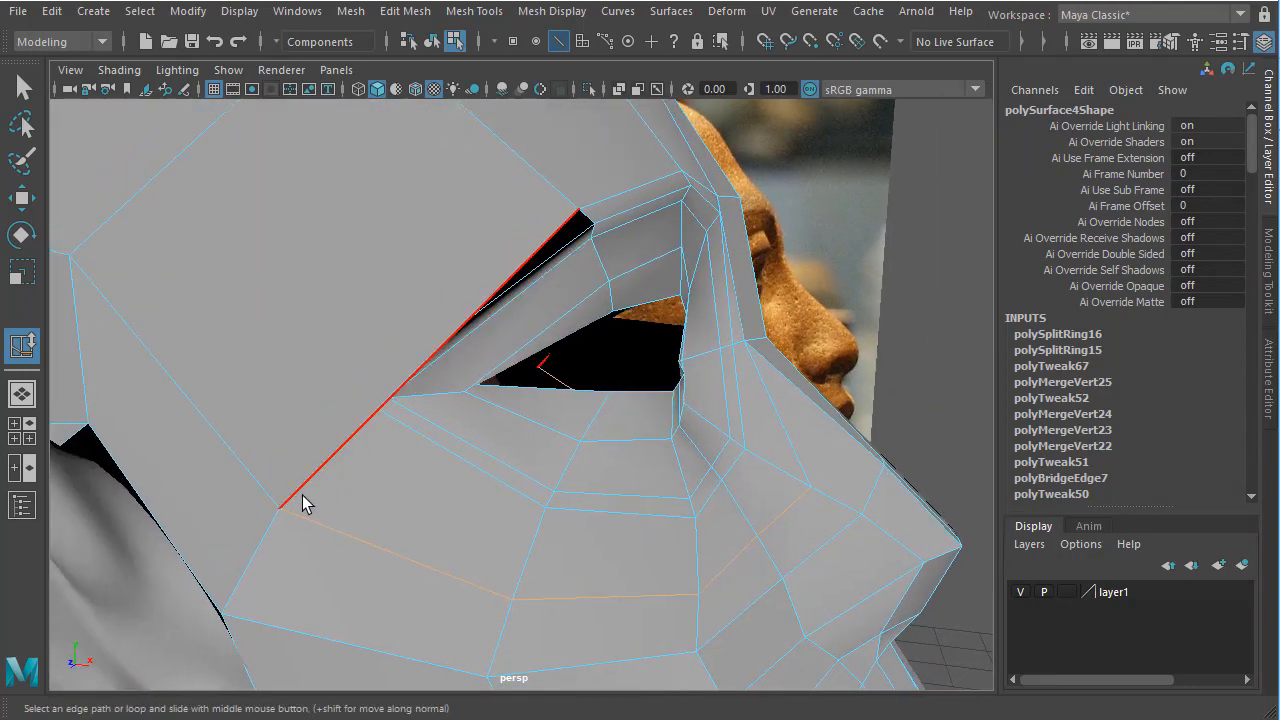
key(F9)
click(280, 508)
key(w)
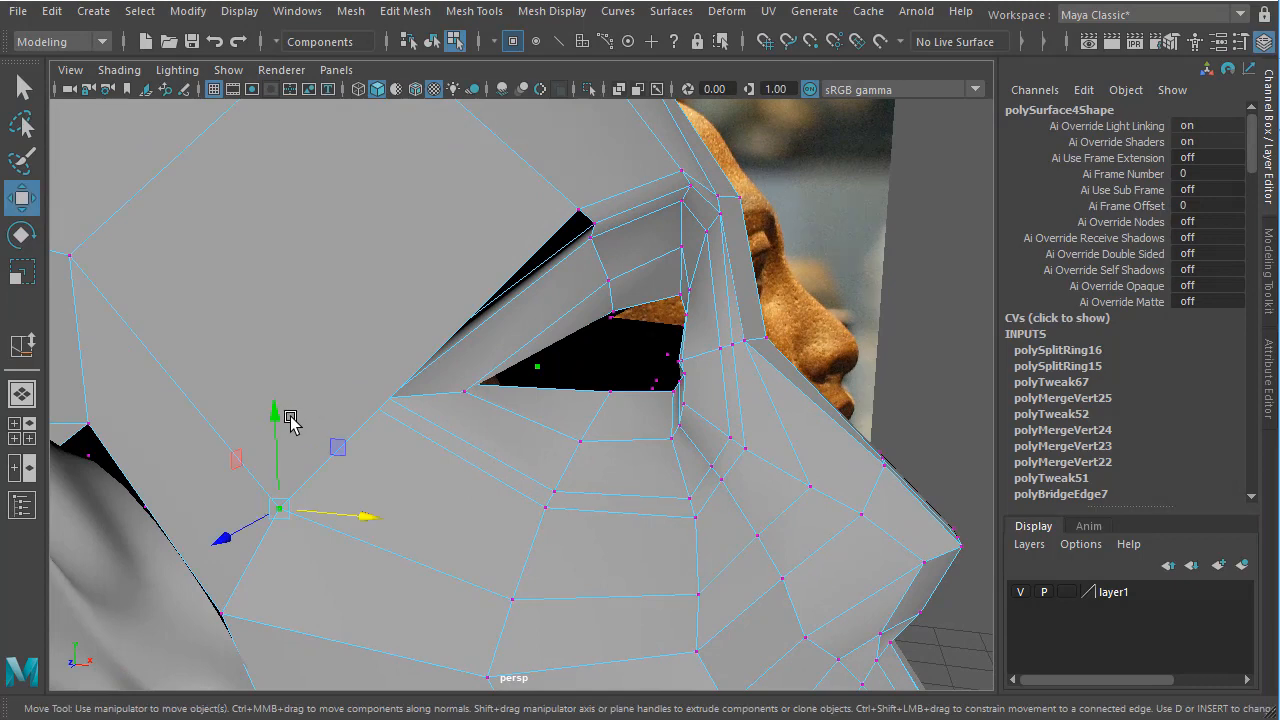
drag(279, 418, 275, 325)
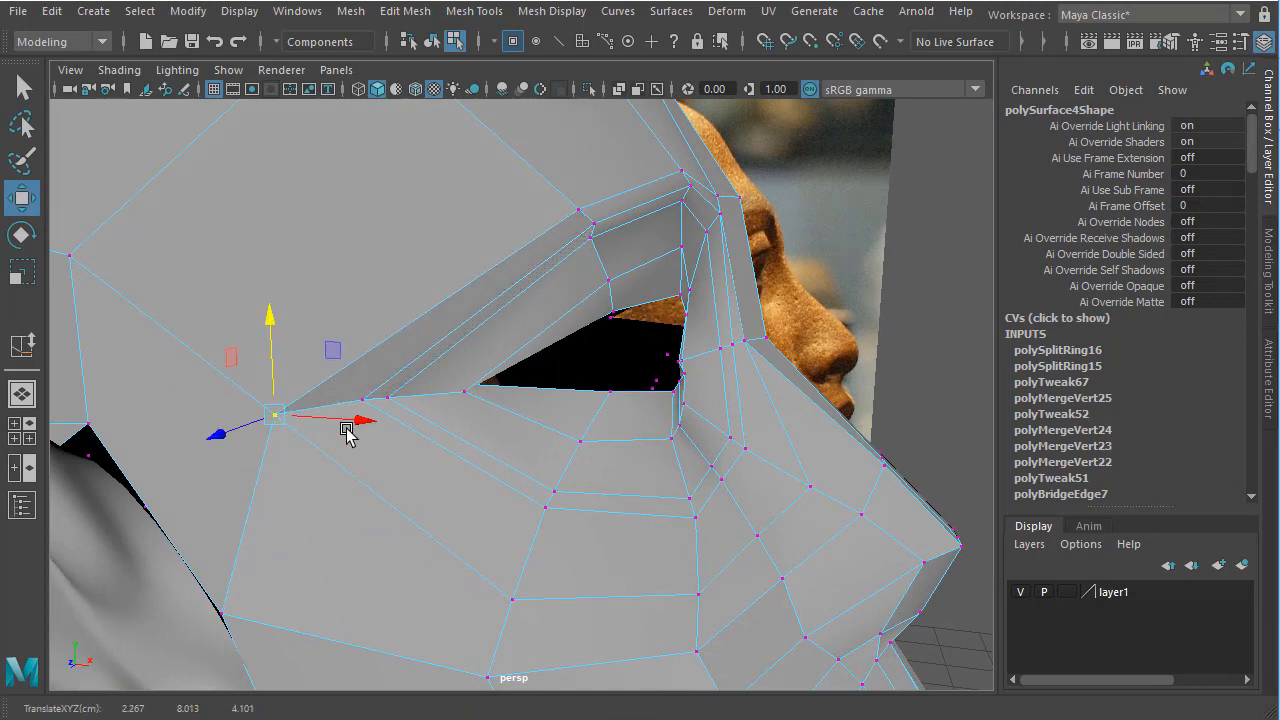
Slide the next ring of edges below the eye slightly down the cheek to even out the spacing between rings.
alt+drag(354, 431, 432, 502)
alt+middle_drag(432, 502, 447, 392)
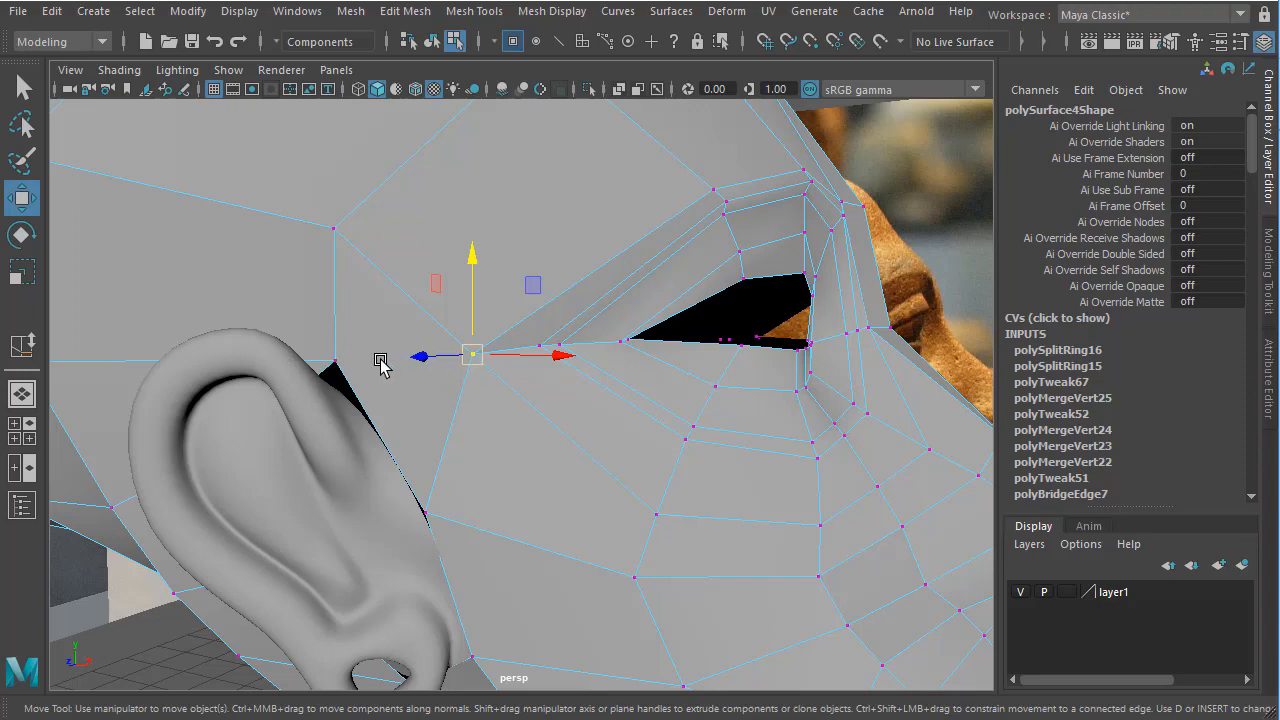
alt+drag(626, 440, 549, 503)
alt+right_drag(549, 503, 614, 516)
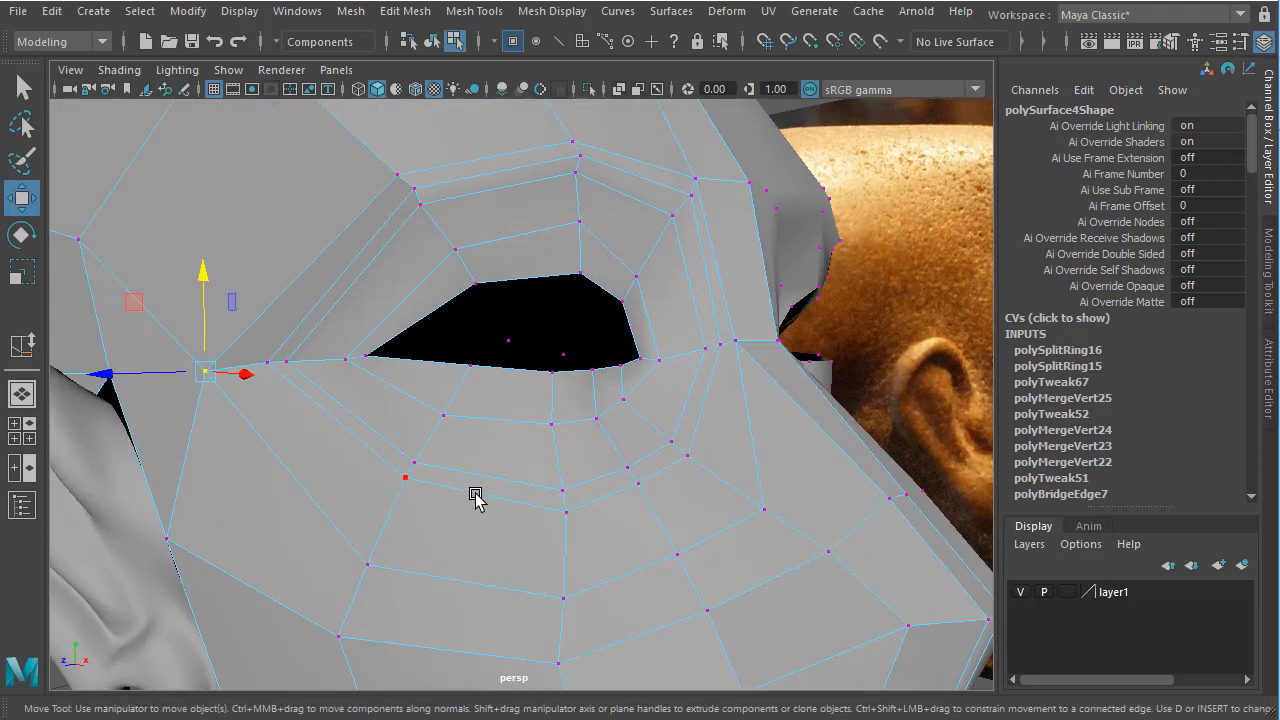
key(F10)
click(471, 491)
shift+click(614, 491)
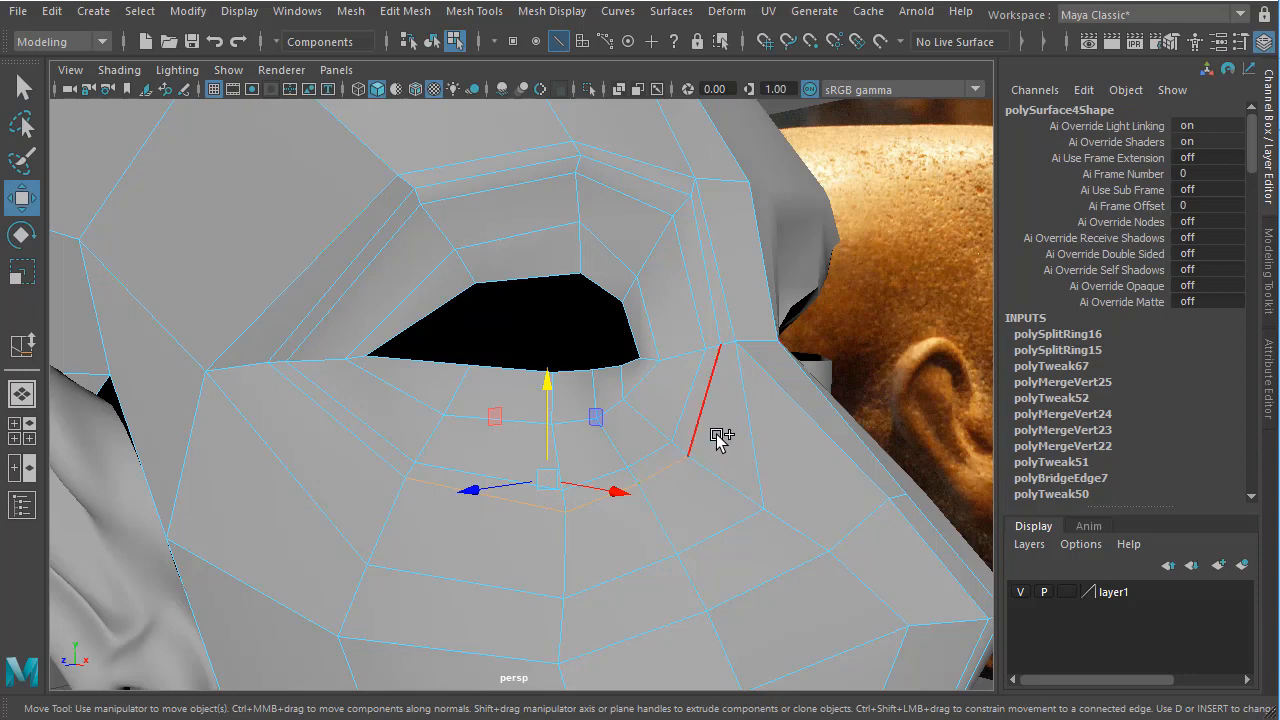
shift+right_click(768, 378)
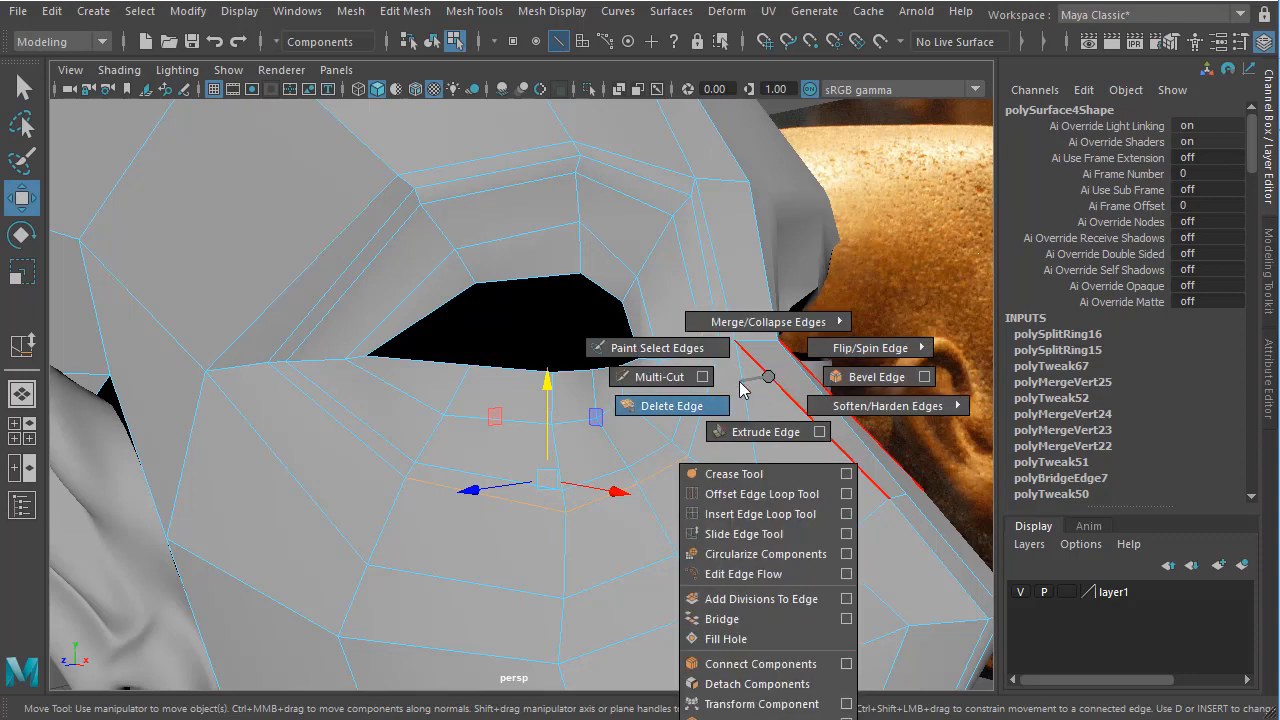
click(757, 534)
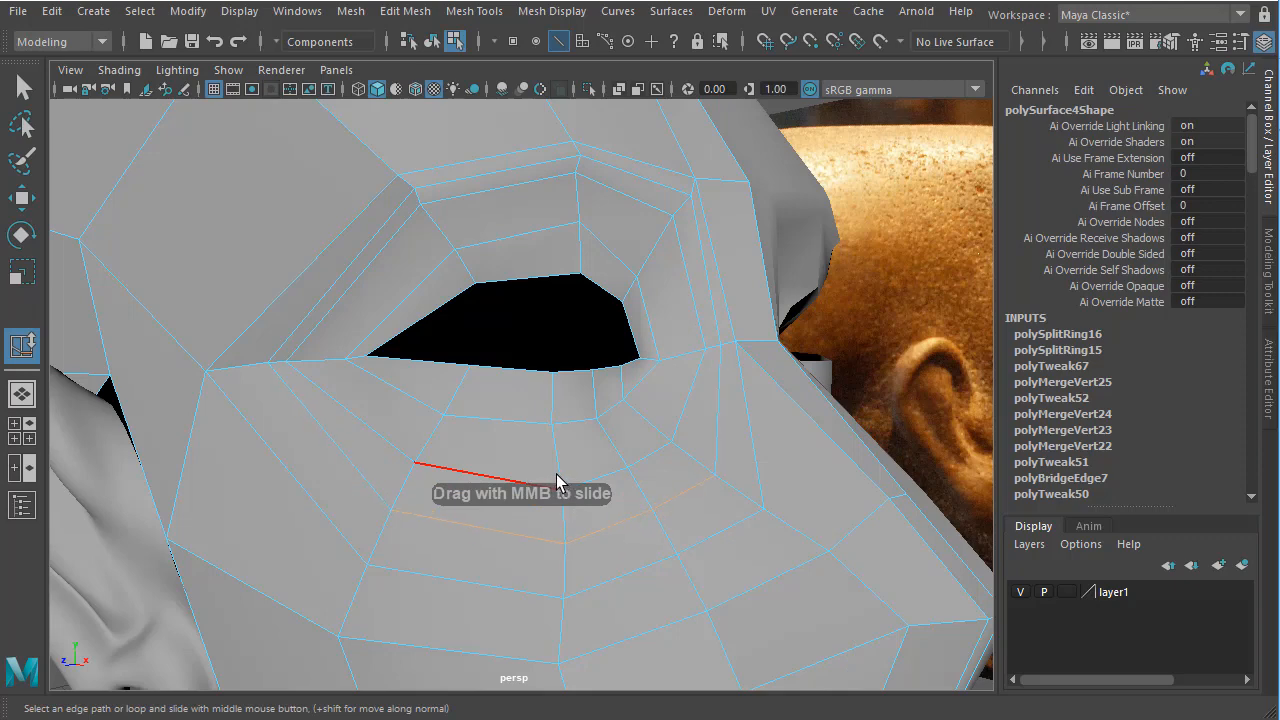
alt+drag(556, 481, 578, 516)
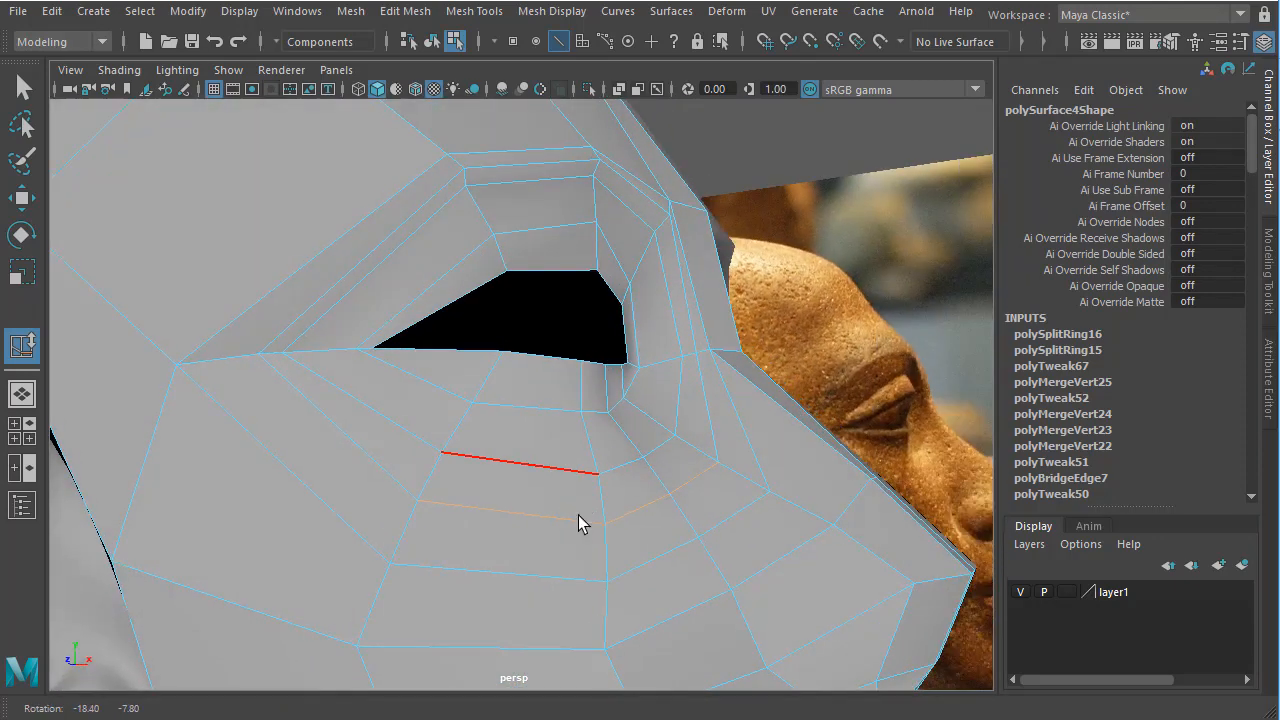
Check the ring vertex at the outer eye corner, then preview the head half smoothed in object mode.
key(F9)
click(258, 356)
alt+drag(283, 409, 617, 489)
key(w)
right_drag(620, 466, 592, 587)
key(3)
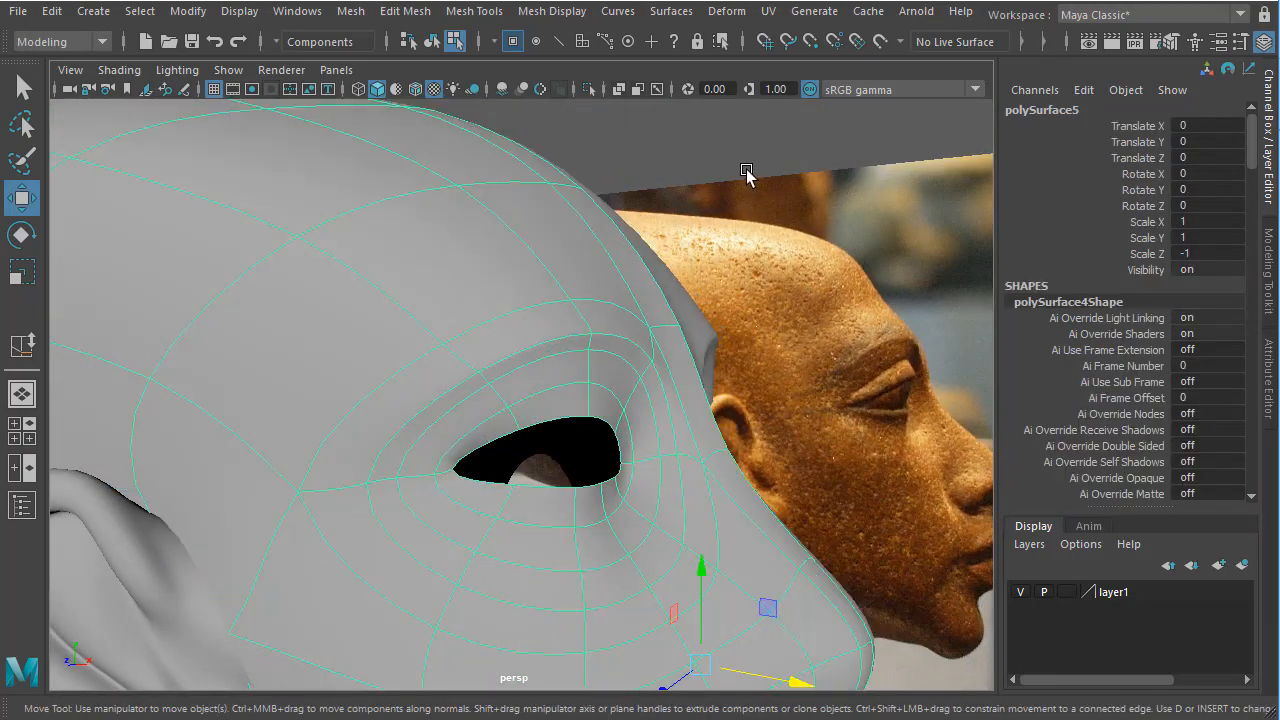
Inspect the smoothed eye socket with nothing selected, and return the head half to the unsmoothed mesh in vertex mode.
click(725, 395)
mouse_move(725, 395)
alt+mouse_down()
mouse_move(551, 374)
mouse_move(540, 394)
mouse_move(609, 409)
mouse_move(729, 390)
alt+mouse_up()
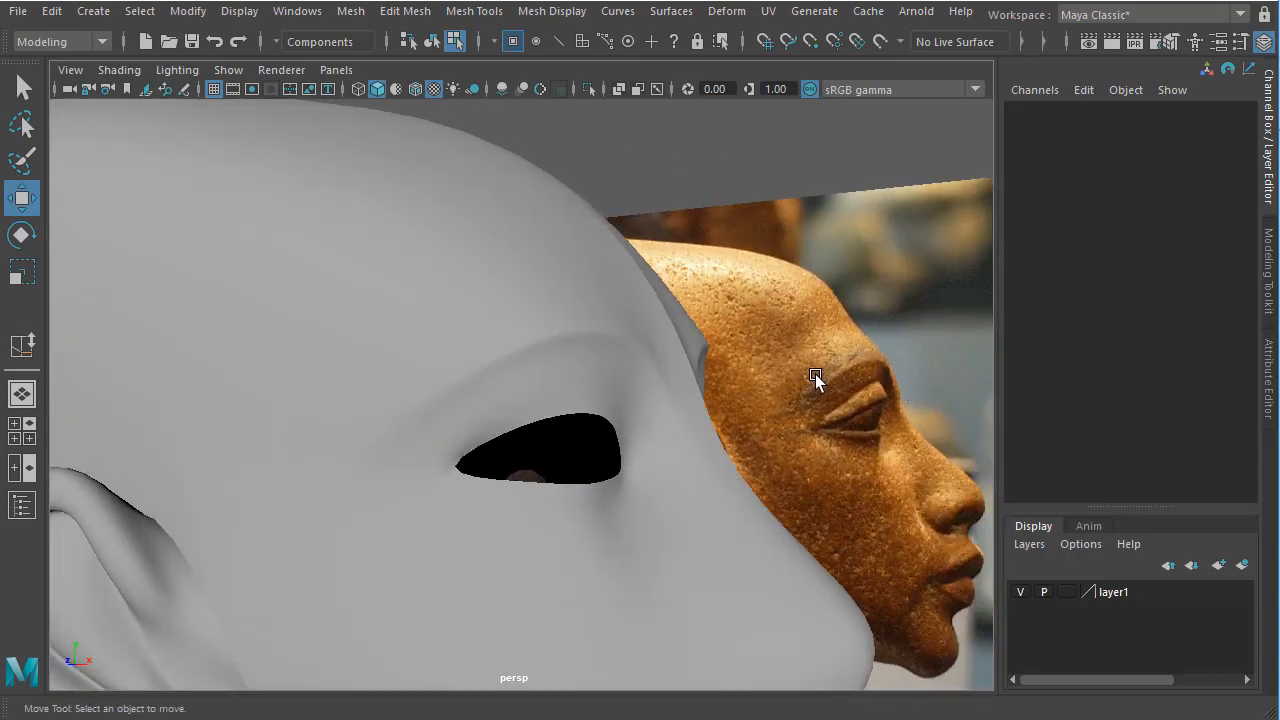
alt+drag(598, 483, 541, 542)
click(541, 542)
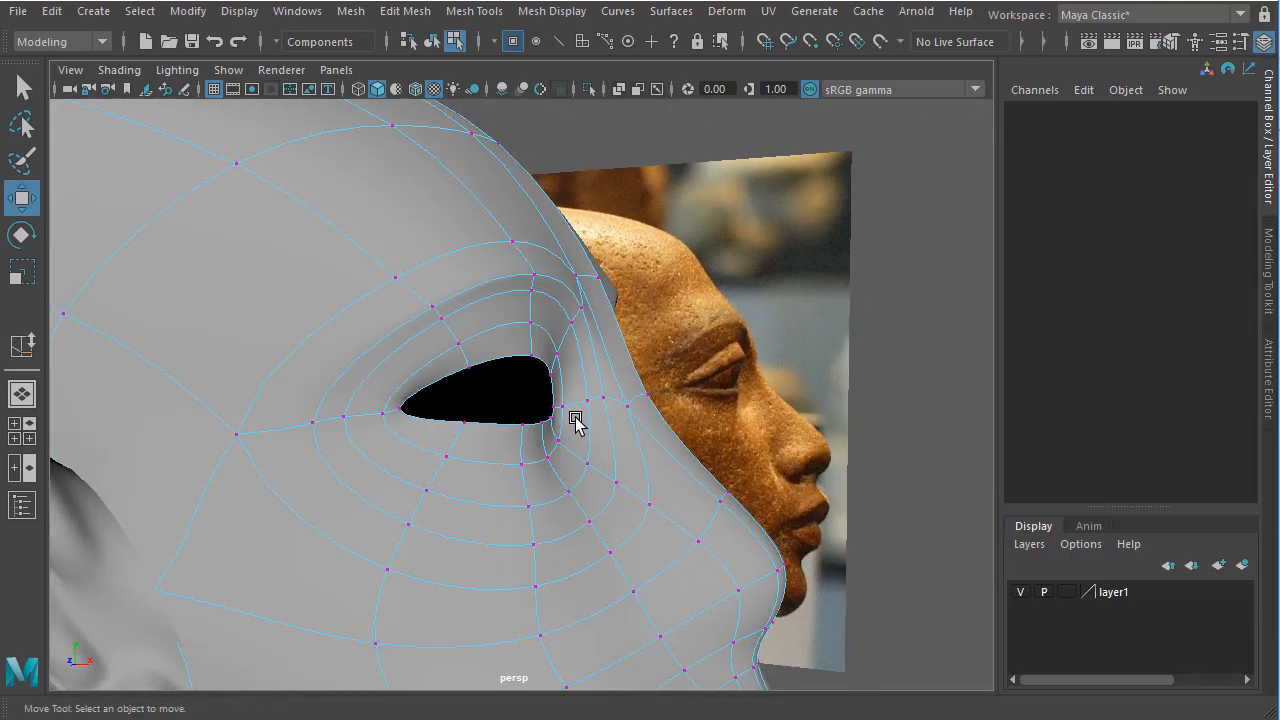
key(1)
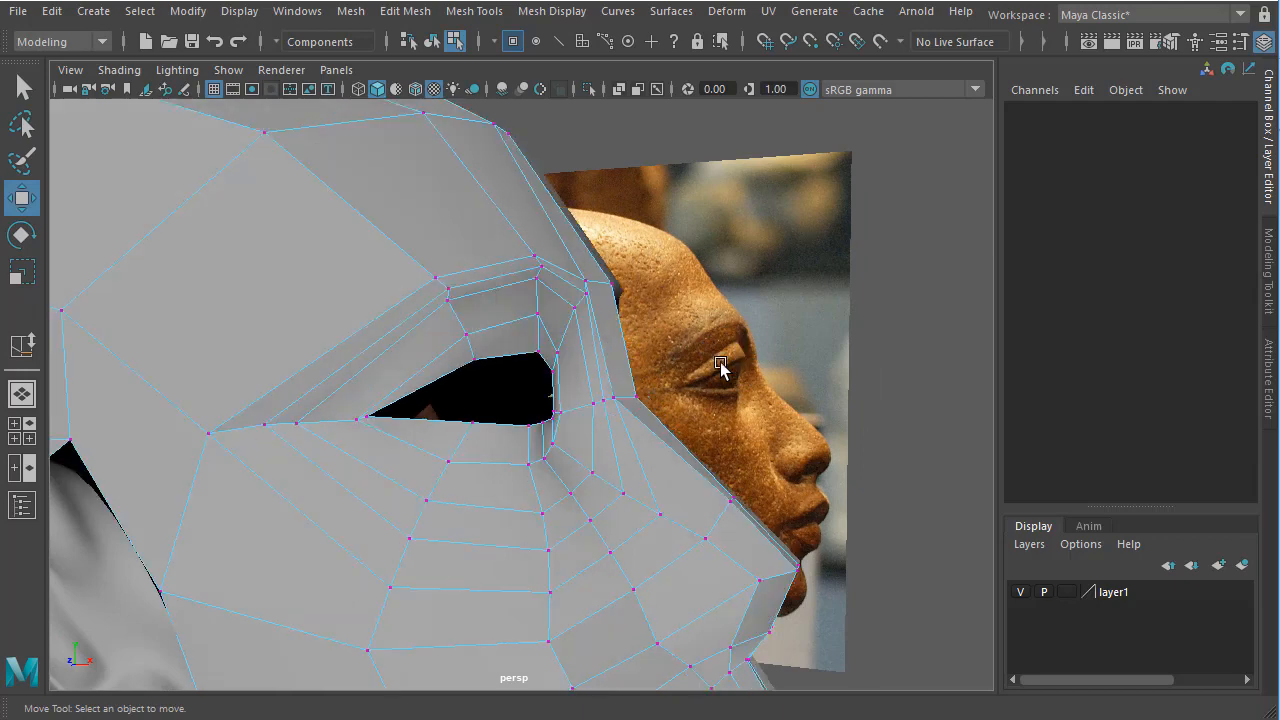
Select the upper eyelid border vertex near the inner corner and move it slightly forward in the front view to follow the profile reference.
mouse_move(566, 431)
alt+mouse_down()
mouse_move(549, 480)
mouse_move(543, 451)
mouse_move(580, 436)
alt+mouse_up()
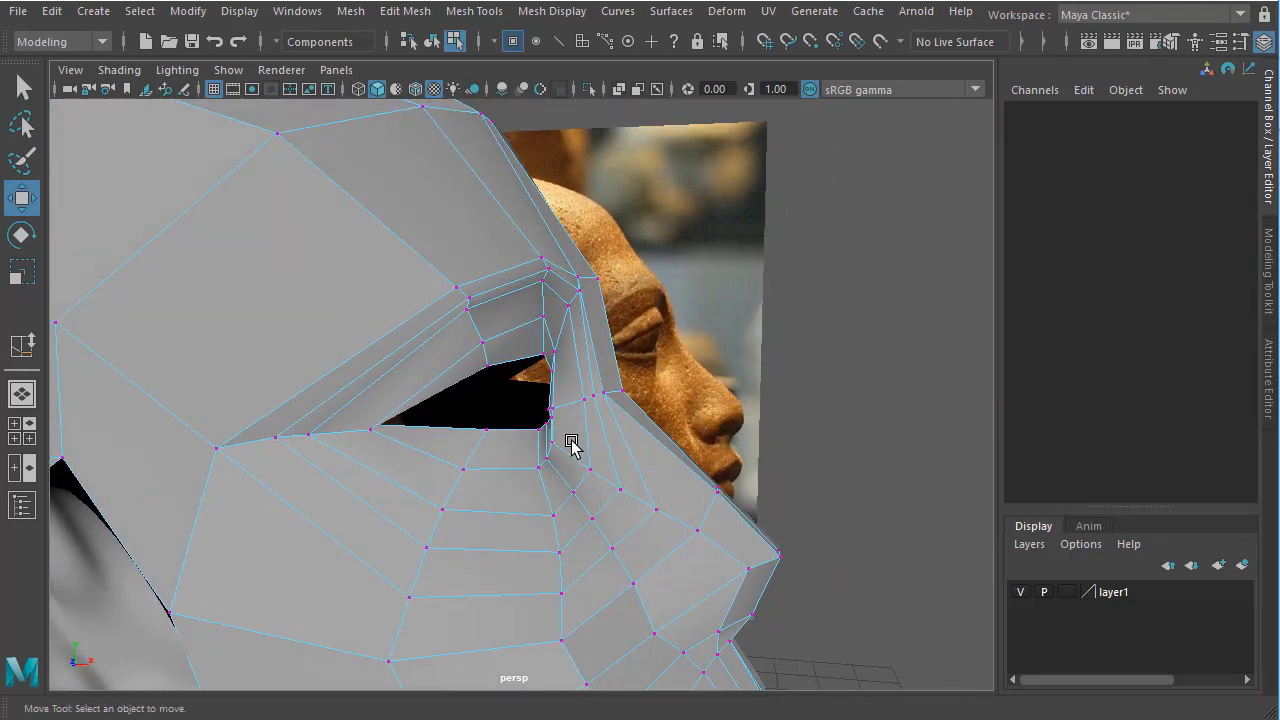
alt+drag(590, 330, 557, 409)
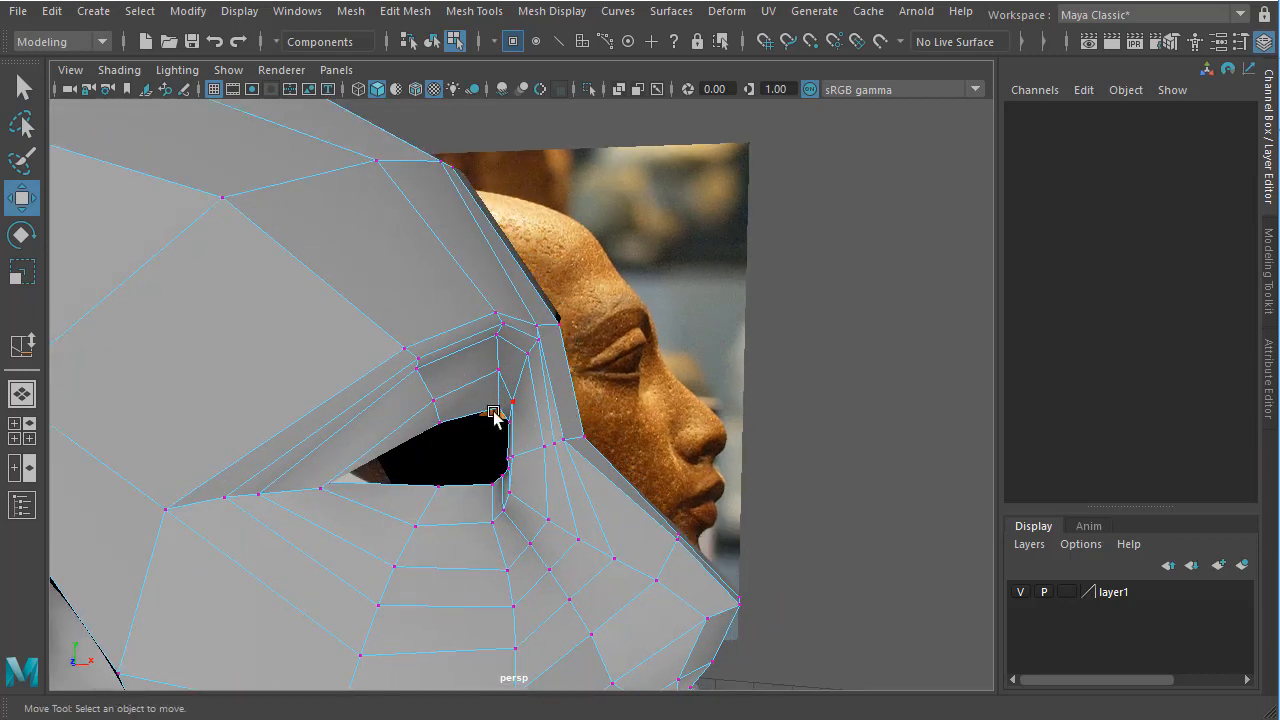
alt+drag(474, 411, 366, 417)
alt+right_drag(366, 417, 421, 436)
alt+drag(420, 440, 482, 408)
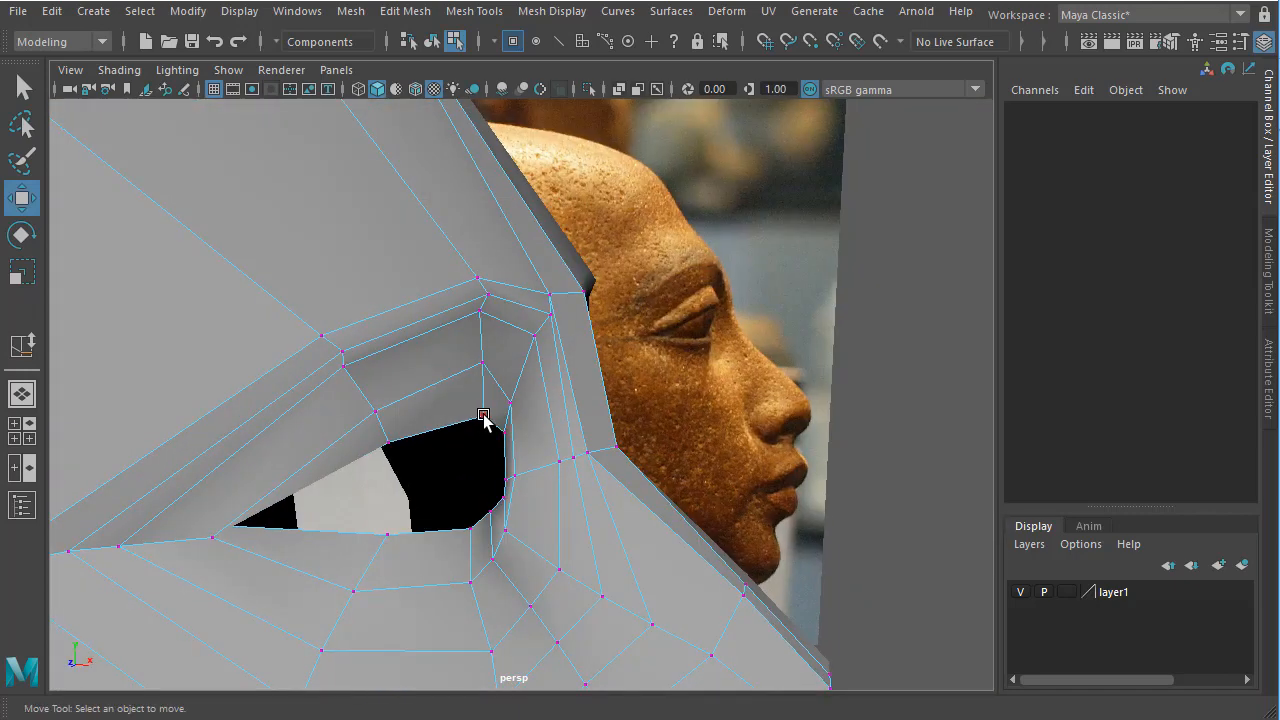
click(483, 415)
key(f)
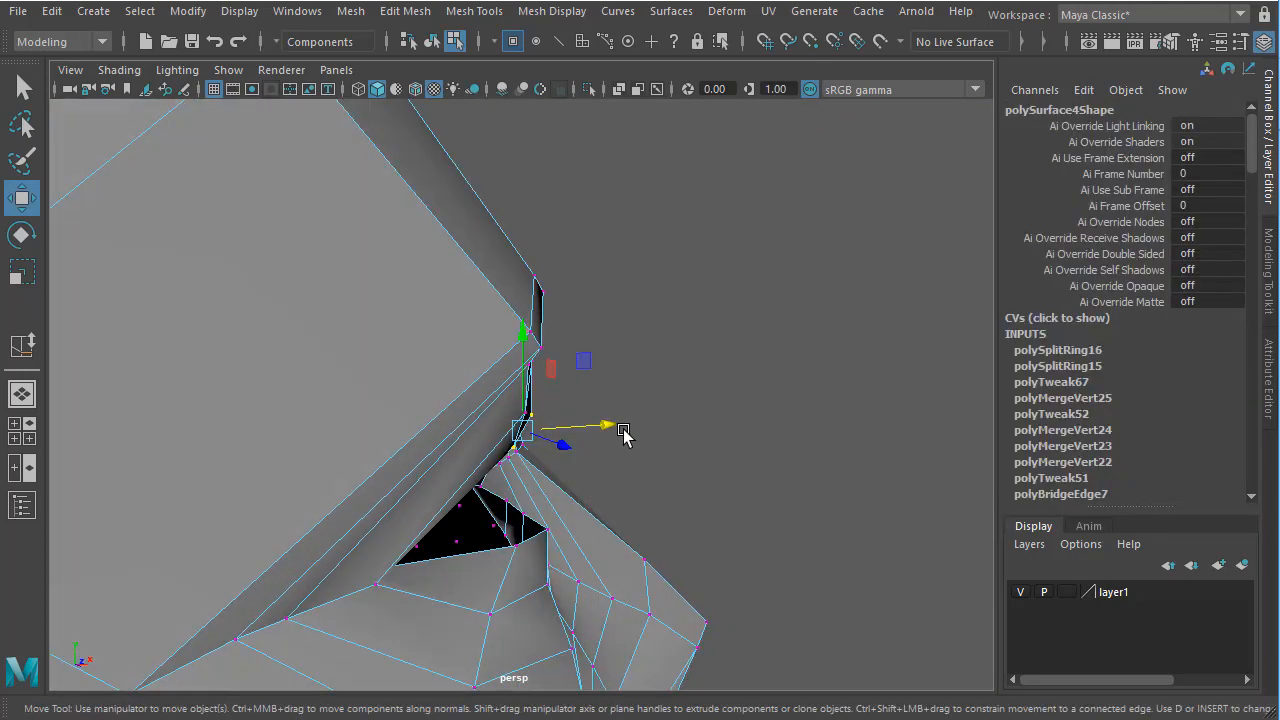
alt+drag(623, 432, 500, 446)
key(space)
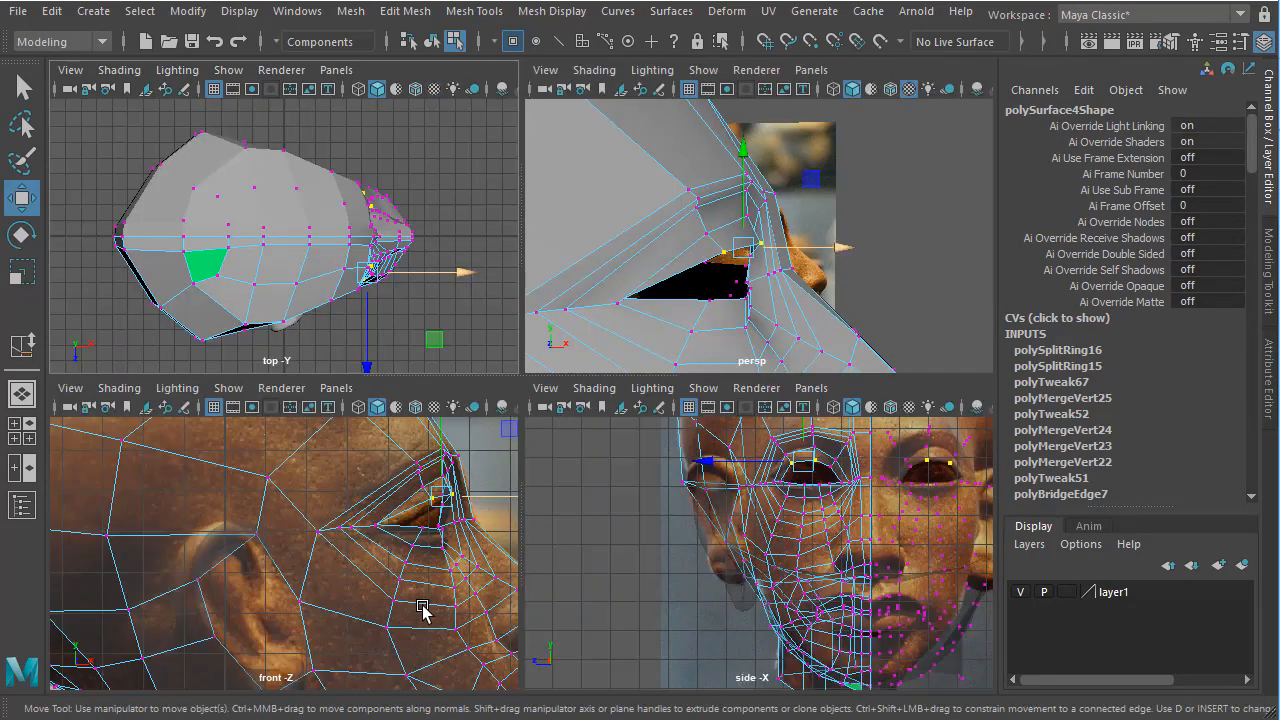
key(space)
alt+right_drag(337, 466, 369, 476)
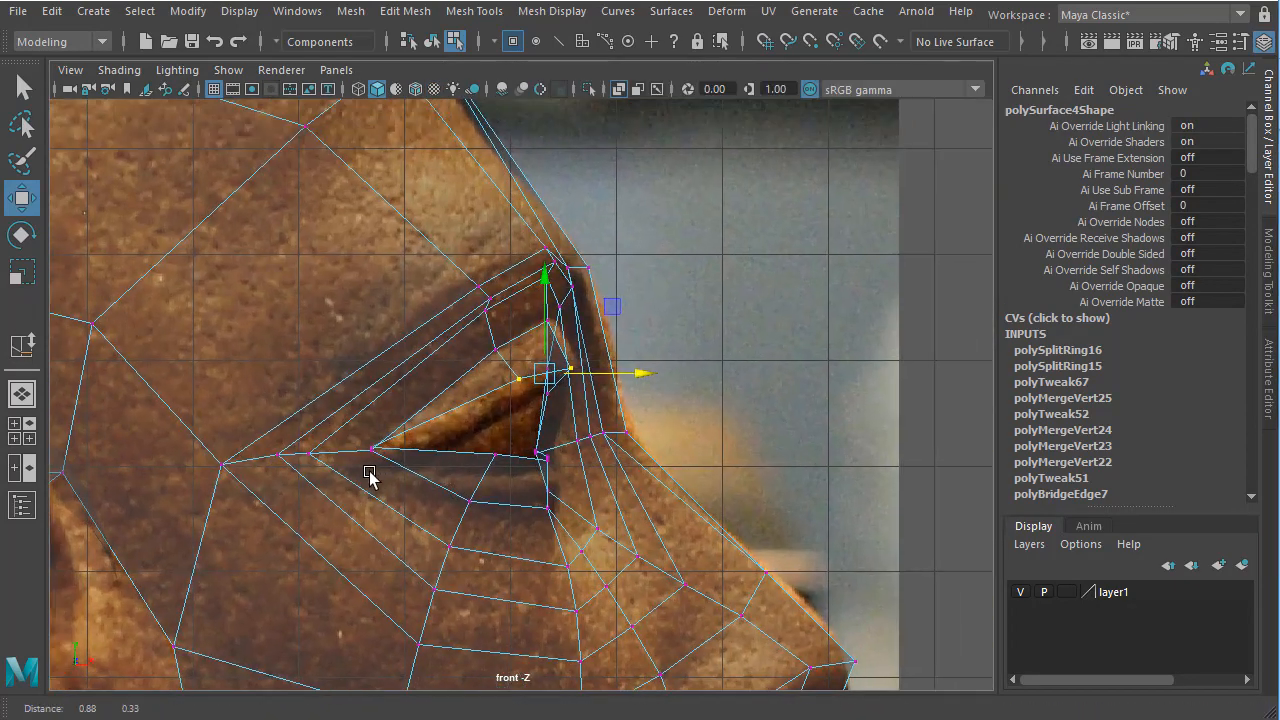
alt+middle_drag(369, 476, 327, 480)
drag(553, 380, 565, 380)
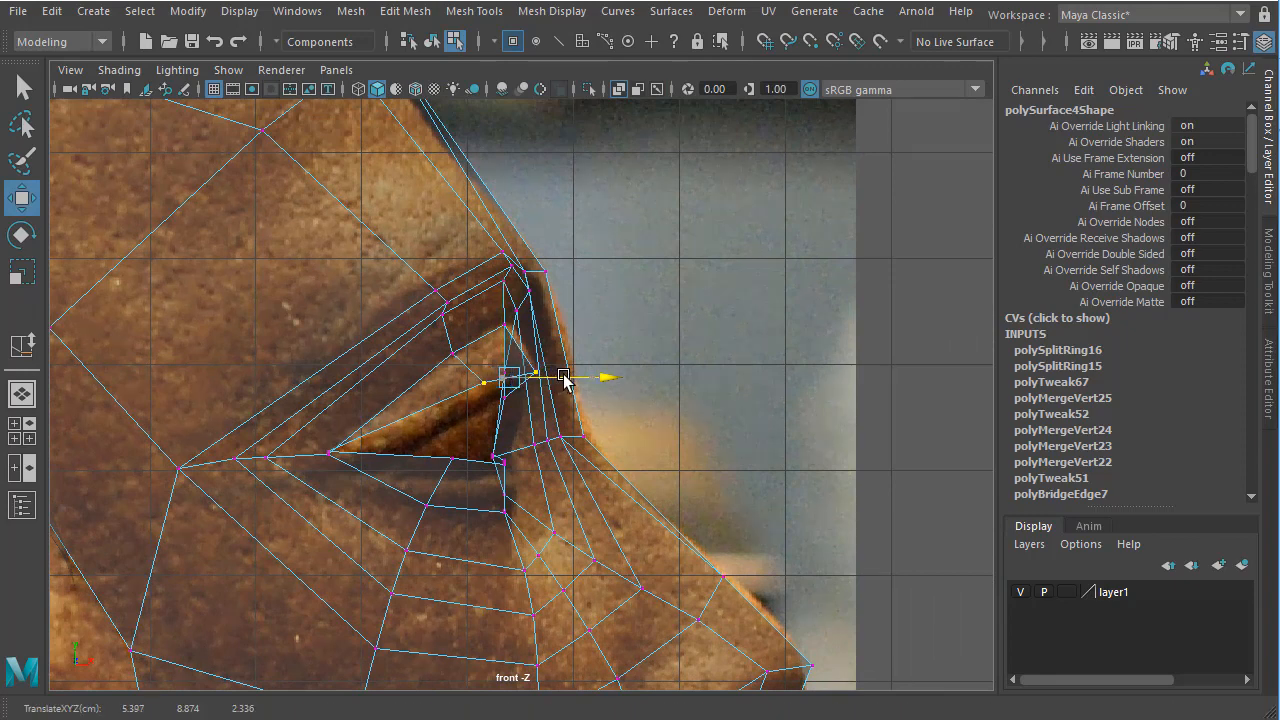
Select the border vertices of the lower eyelid from the middle of the lid to the inner eye corner.
click(451, 461)
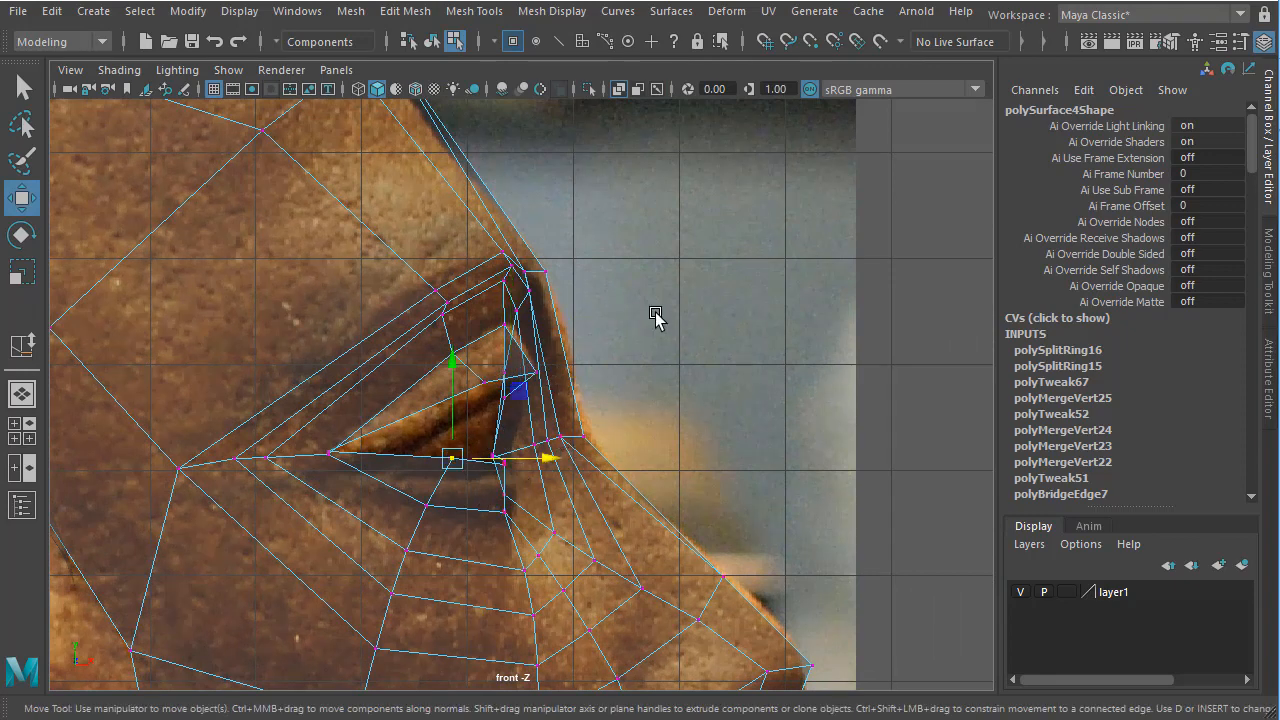
key(space)
key(space)
alt+drag(589, 438, 451, 520)
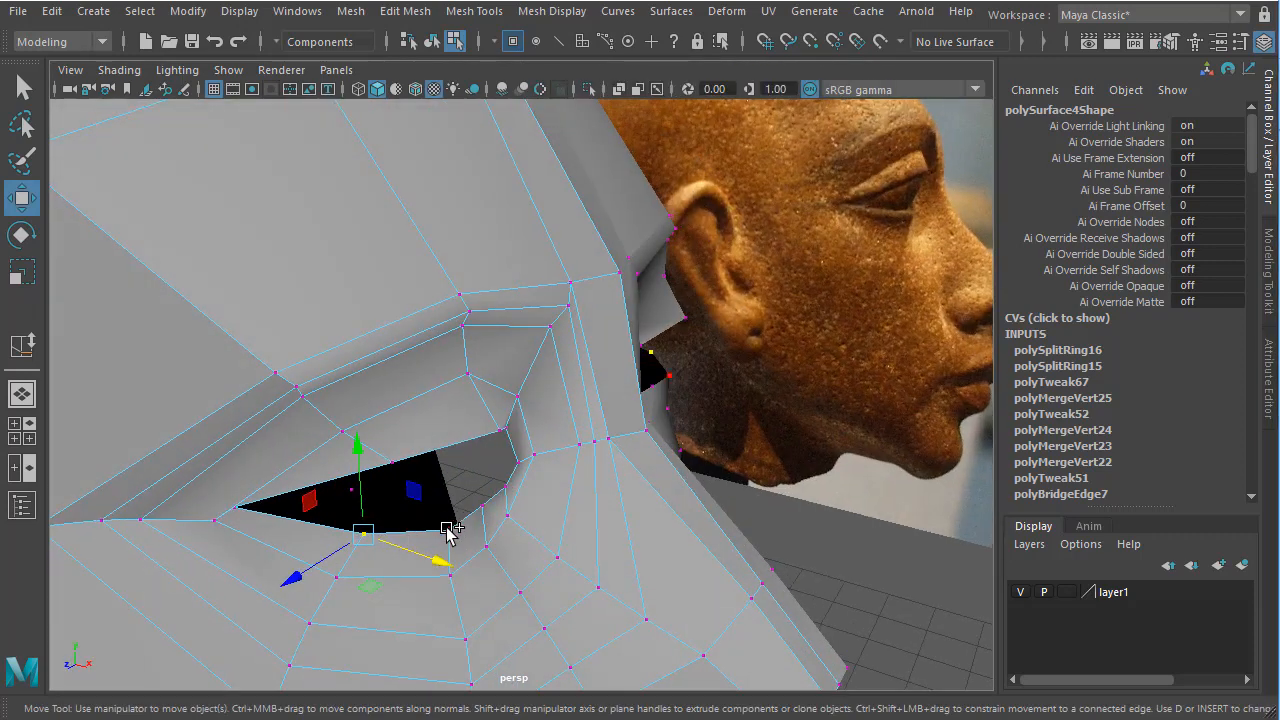
shift+click(446, 524)
shift+click(483, 506)
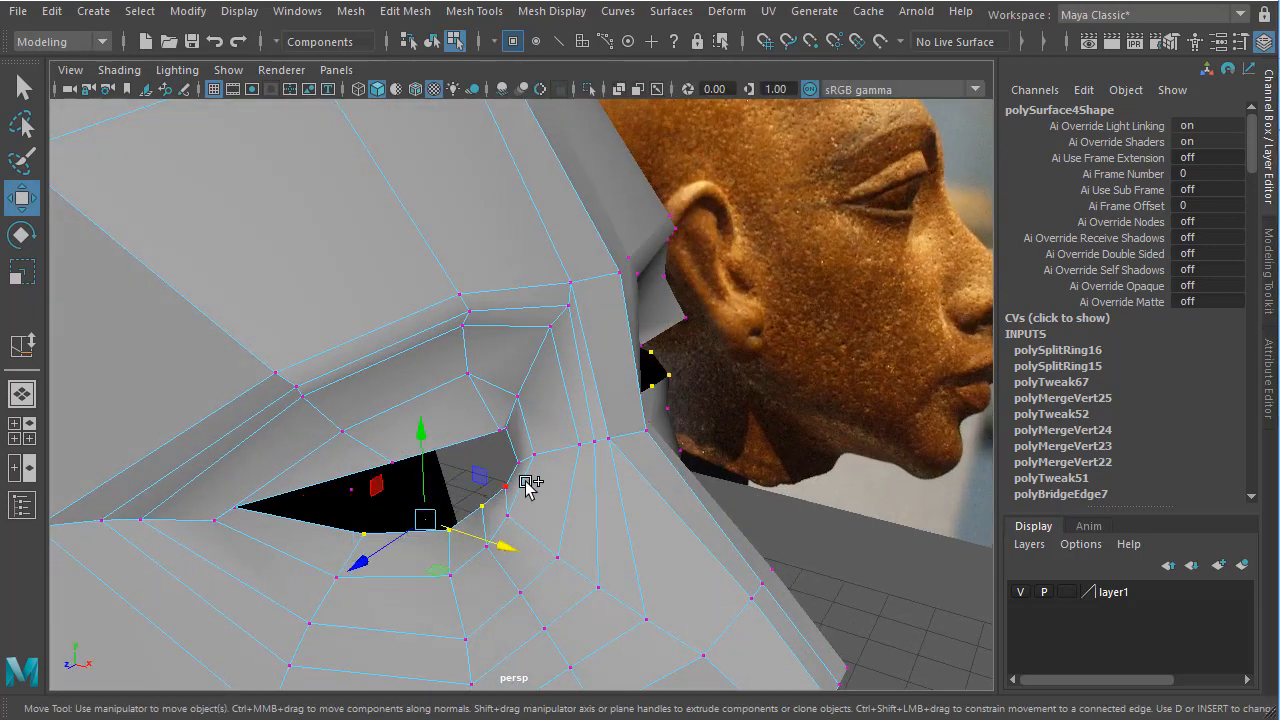
shift+click(503, 487)
In the side view, nudge the eye opening's outer-corner vertex and the outer ring vertex beside it slightly down.
mouse_move(473, 560)
alt+mouse_down()
mouse_move(580, 517)
mouse_move(523, 551)
mouse_move(375, 558)
mouse_move(374, 609)
mouse_move(389, 583)
mouse_move(457, 563)
alt+mouse_up()
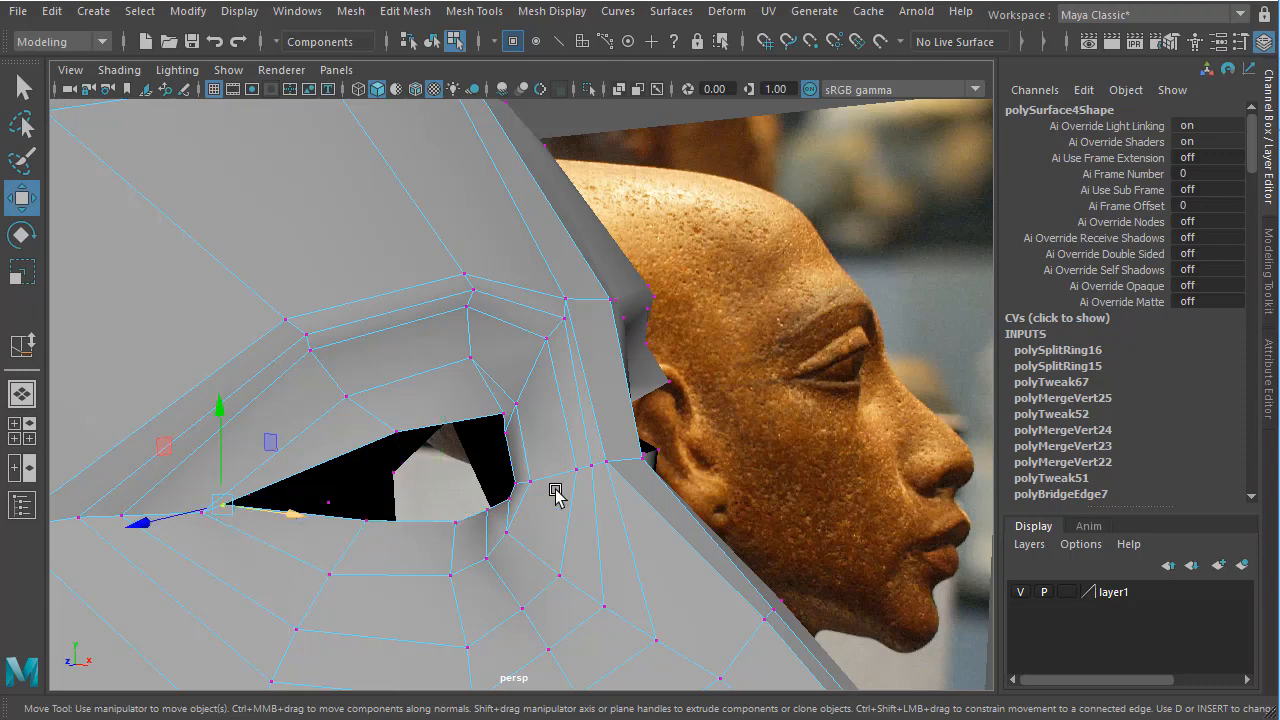
key(space)
key(space)
scroll(689, 443, up, 3)
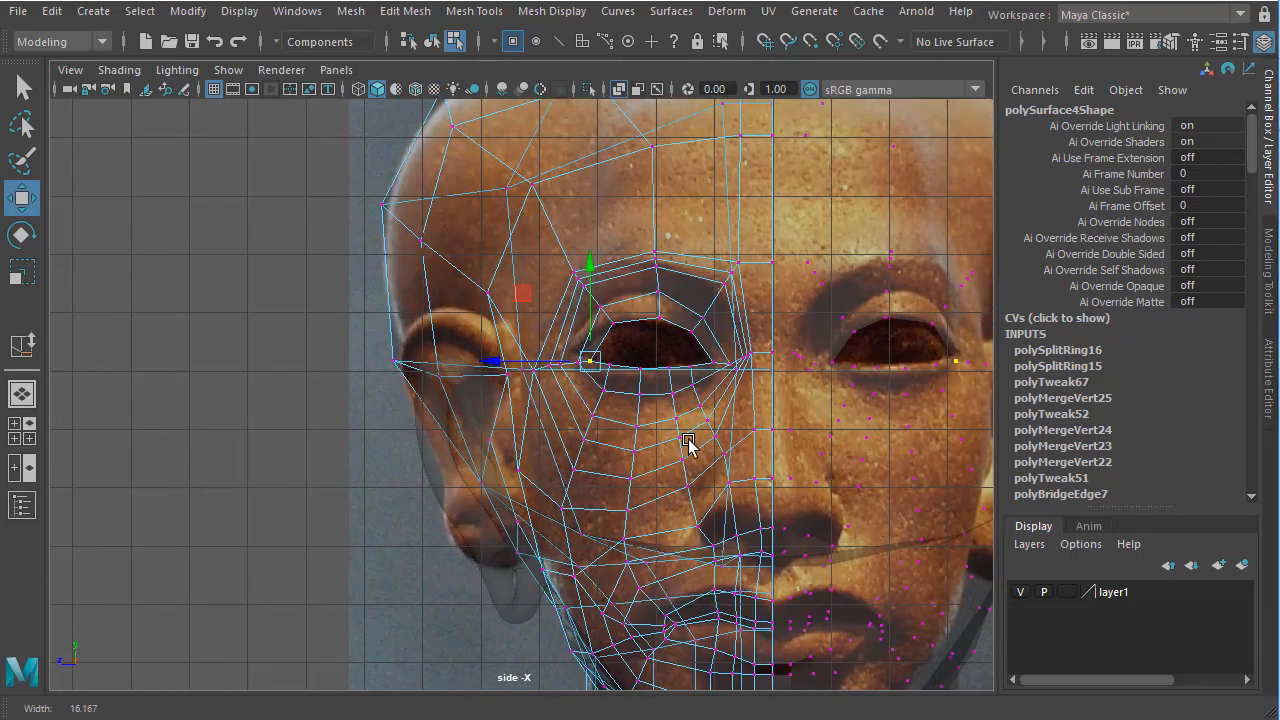
scroll(409, 503, up, 3)
scroll(817, 490, up, 3)
scroll(603, 425, up, 1)
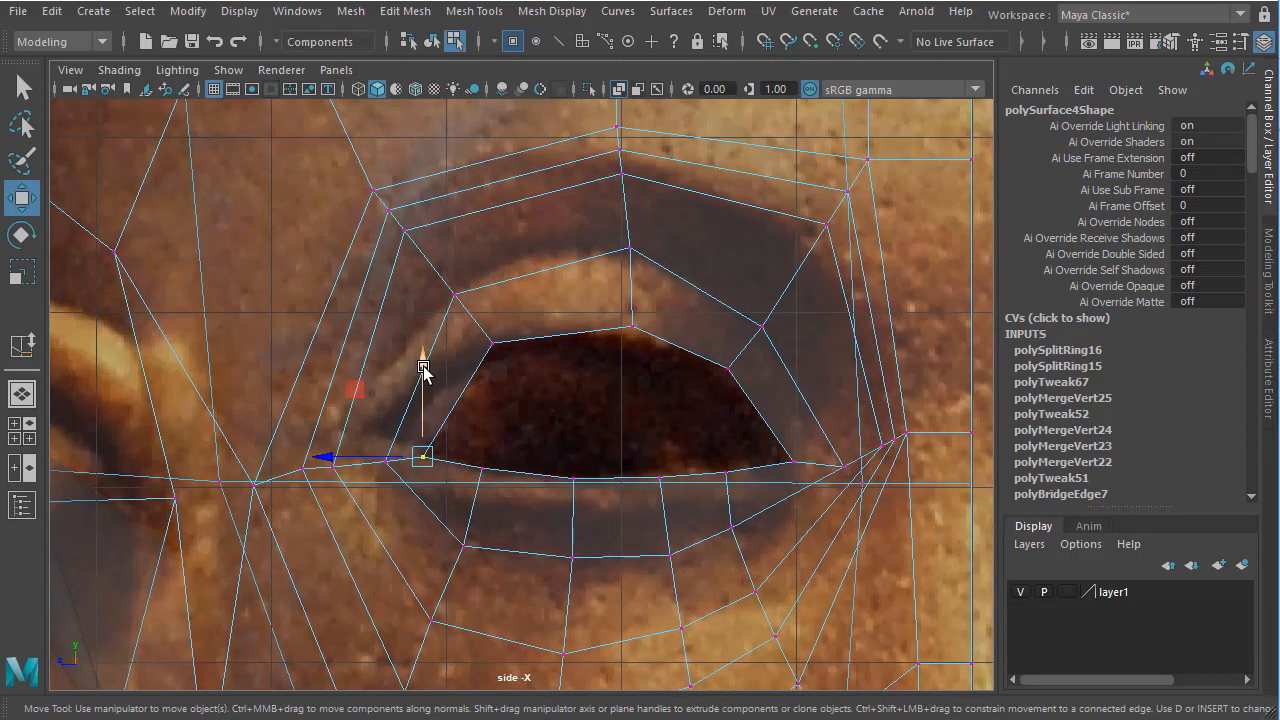
drag(423, 368, 418, 372)
drag(306, 489, 289, 457)
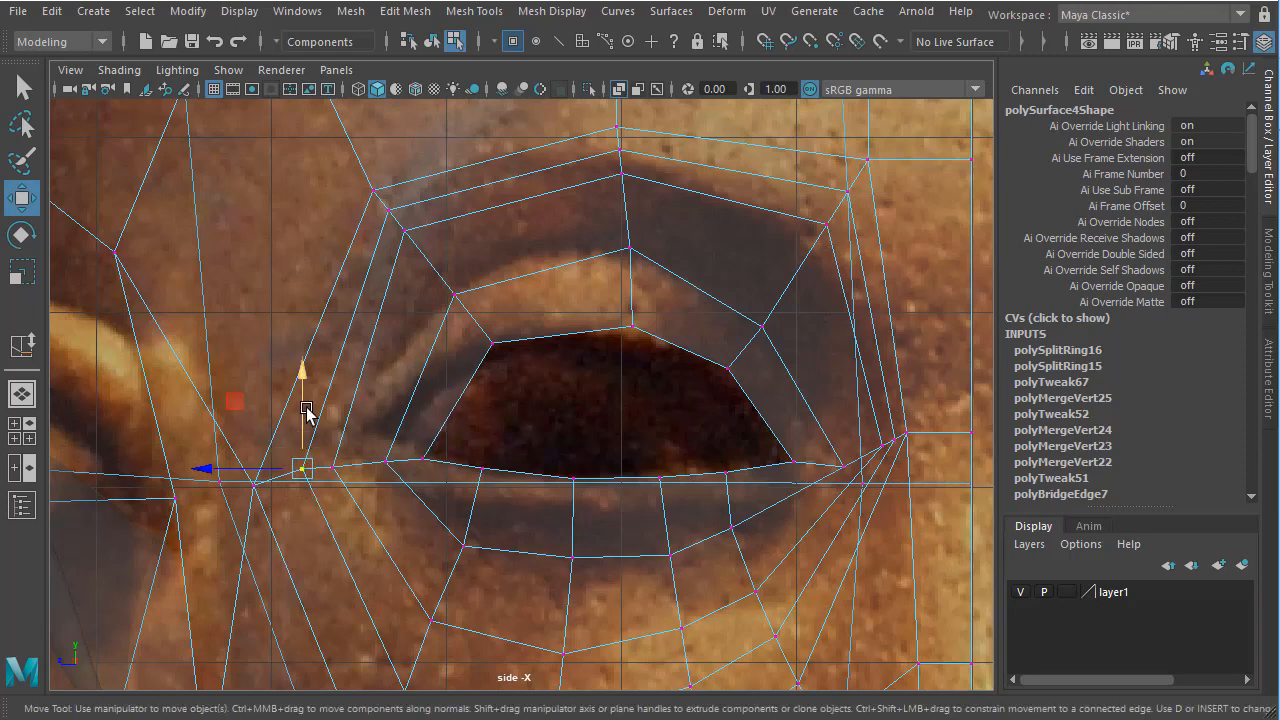
drag(304, 404, 301, 405)
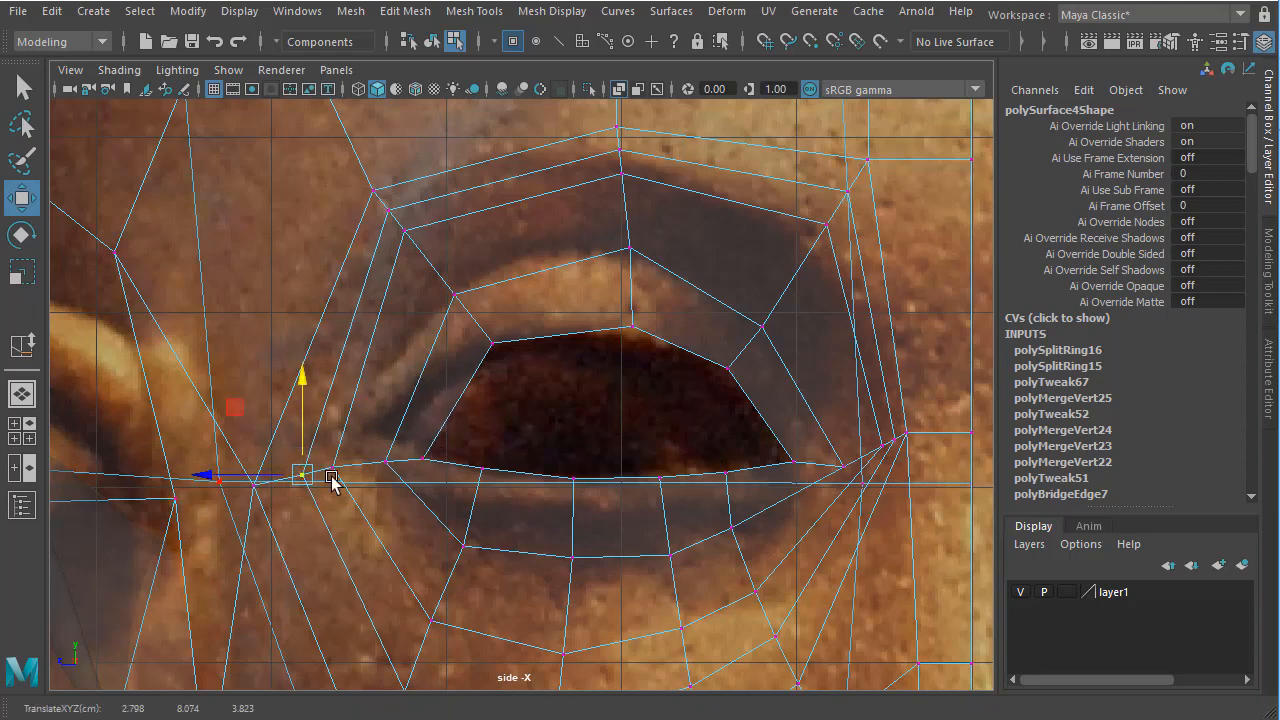
Insert two edge loops around the eye opening, one close on each side of the innermost ring, with the Insert Edge Loop Tool.
key(space)
key(space)
scroll(283, 369, down, 5)
alt+drag(283, 369, 401, 437)
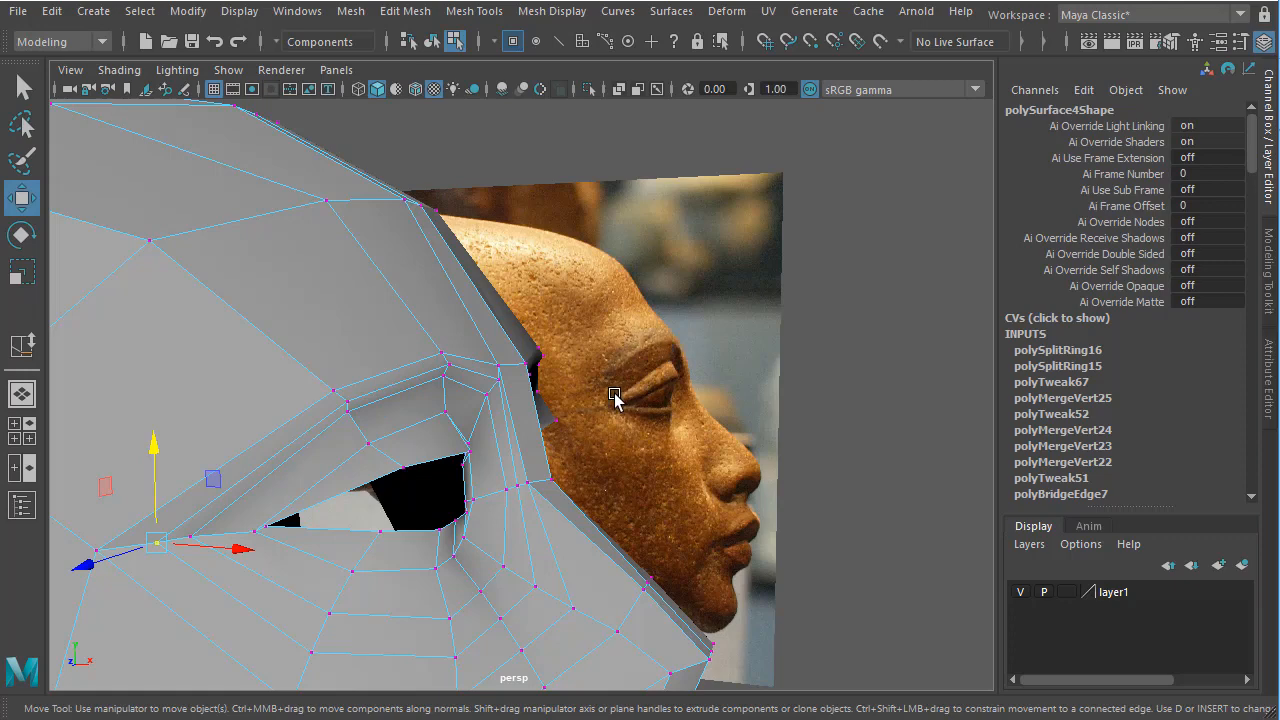
alt+right_drag(240, 486, 420, 480)
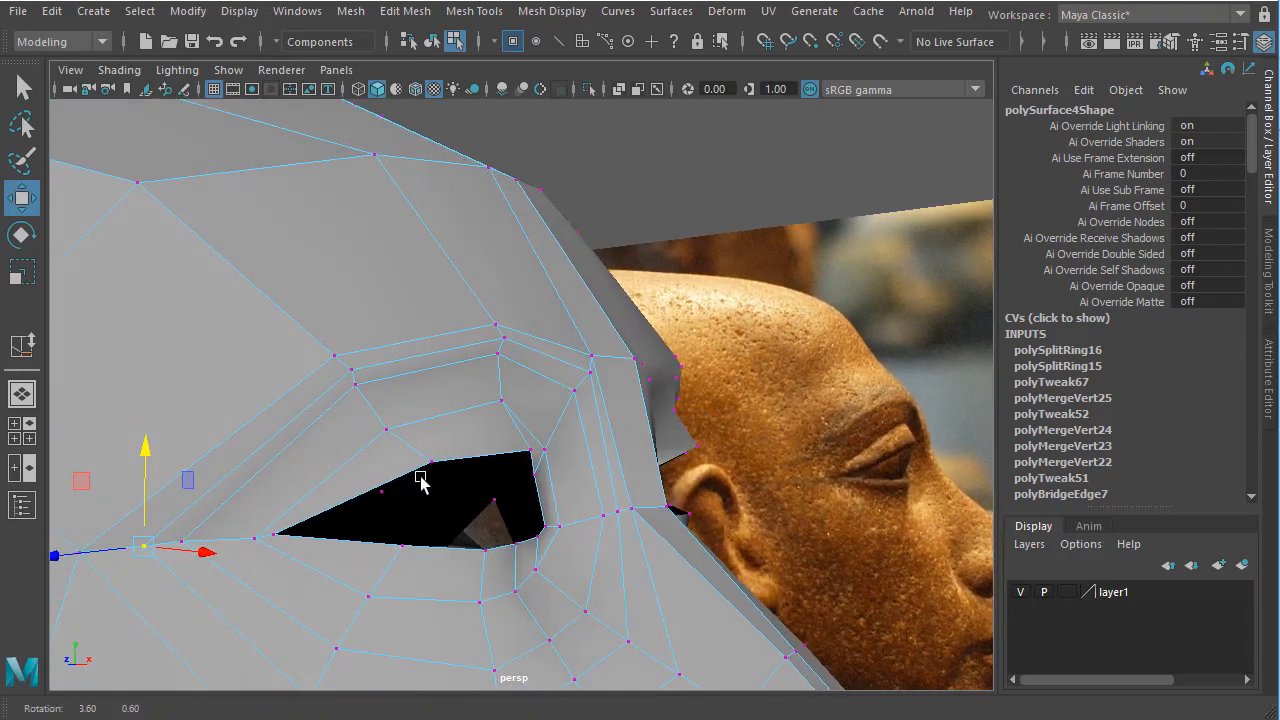
shift+right_click(447, 424)
right_click(450, 424)
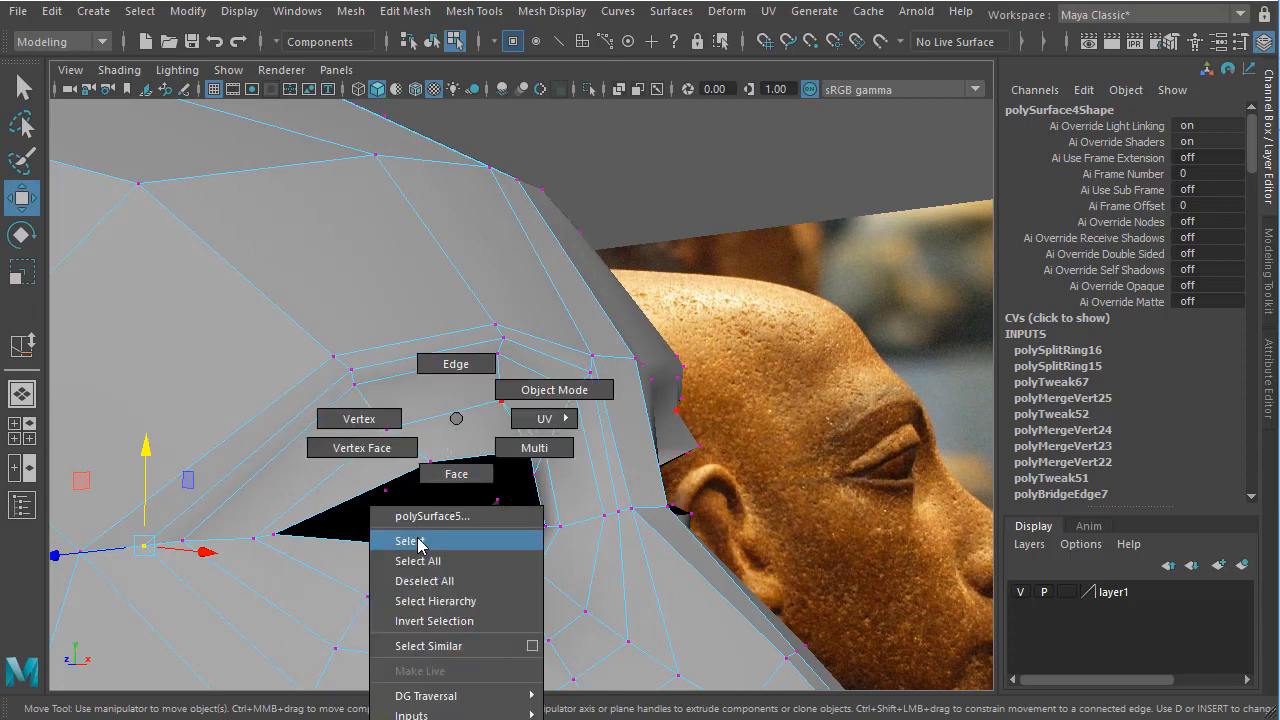
click(411, 535)
shift+right_click(441, 367)
shift+right_drag(441, 367, 282, 400)
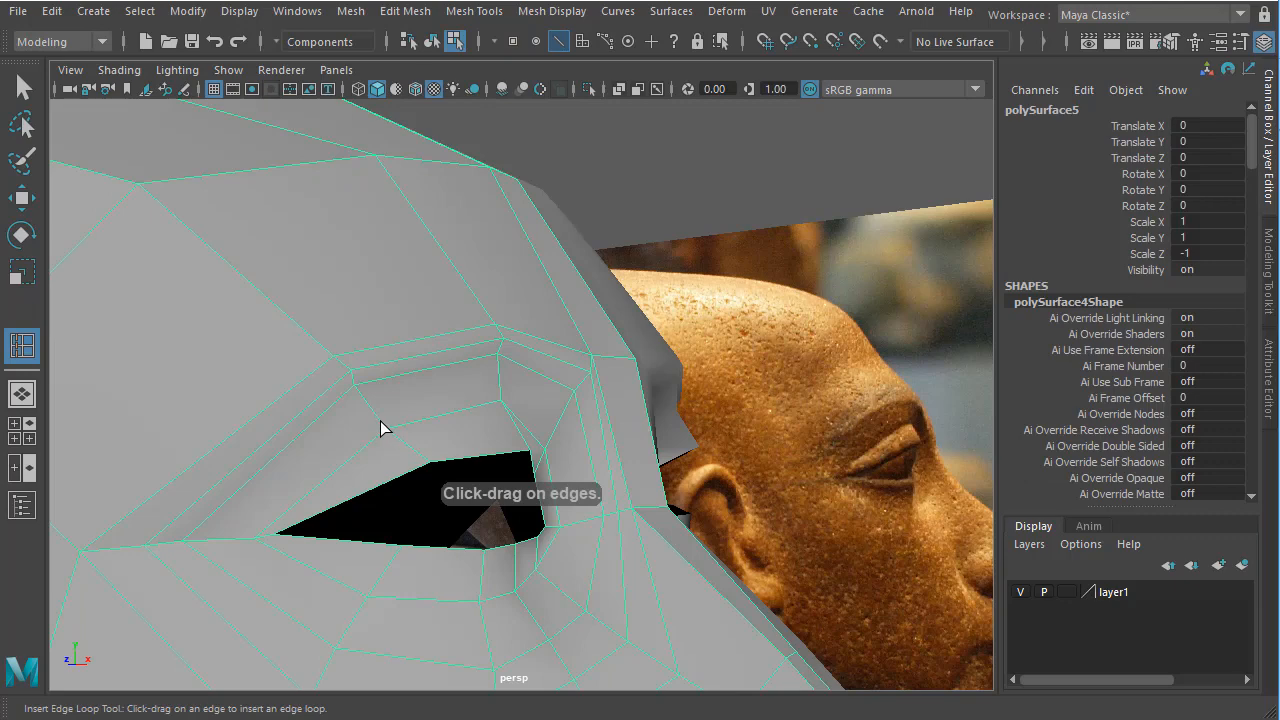
mouse_move(383, 428)
mouse_down()
mouse_move(403, 446)
mouse_move(394, 431)
mouse_up()
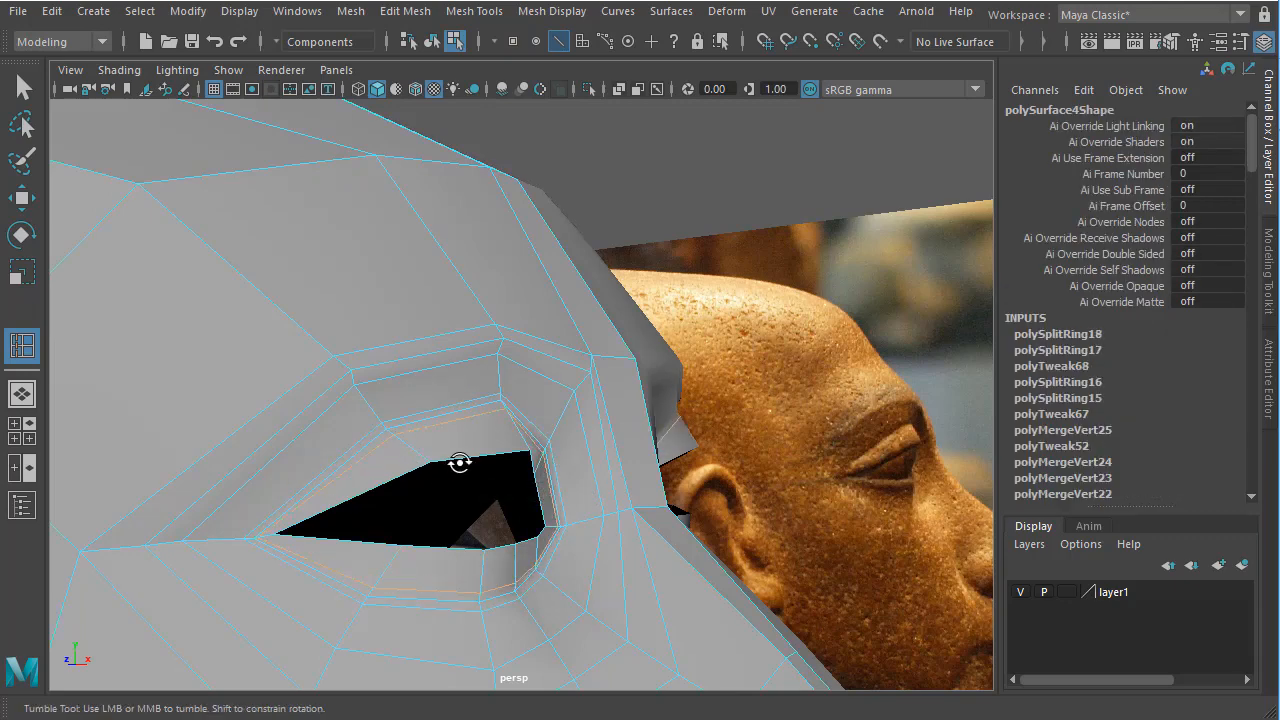
Preview the head half smoothed in object mode and examine the eyelid crease and brow from several angles.
alt+drag(459, 462, 460, 400)
key(w)
right_drag(457, 385, 400, 507)
key(3)
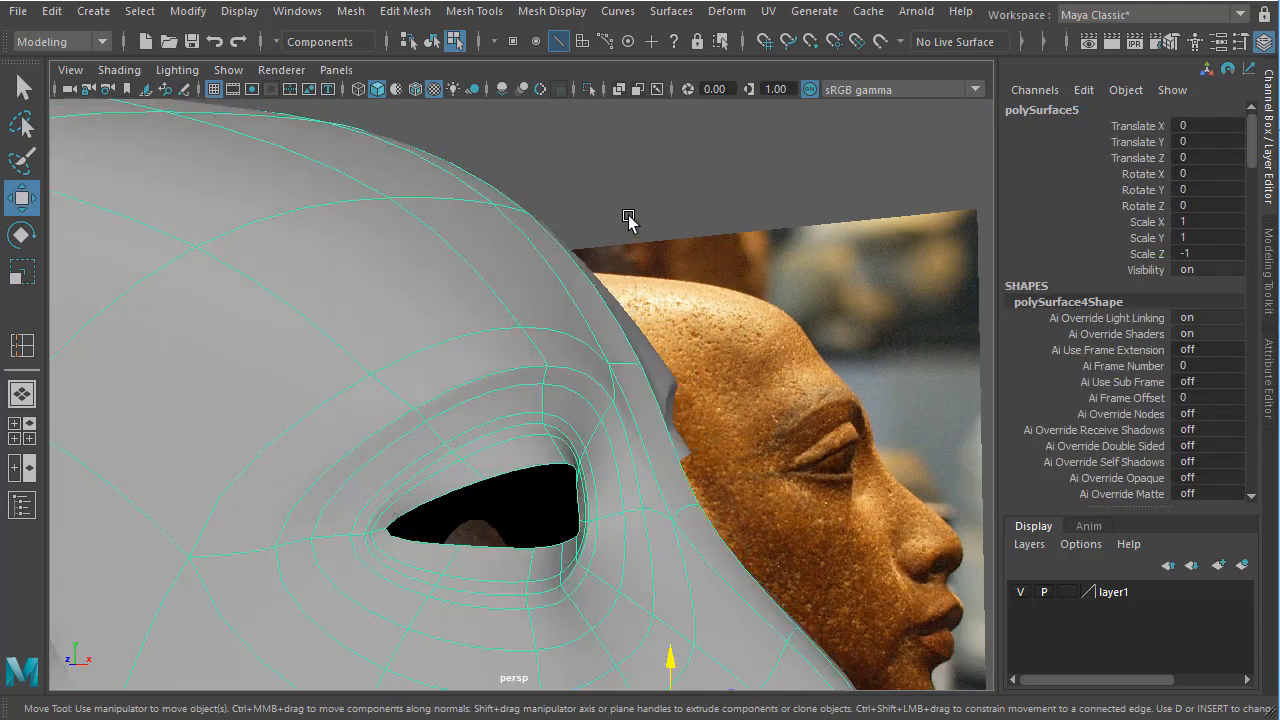
click(628, 215)
alt+drag(628, 215, 463, 503)
alt+drag(563, 497, 521, 510)
alt+right_drag(521, 510, 547, 544)
alt+drag(547, 544, 517, 457)
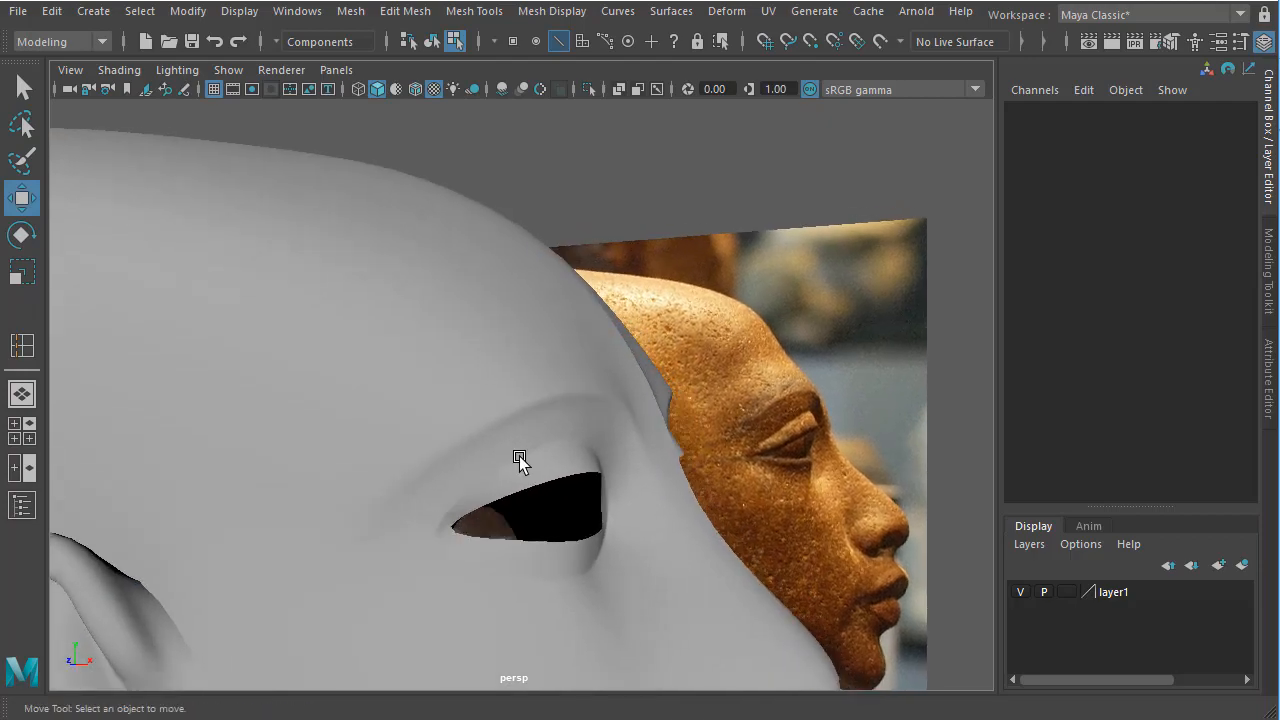
Select the border edge loop of the eye opening on the unsmoothed mesh and extrude it into the head with Local Translate Z 0.312.
click(519, 457)
key(1)
alt+drag(503, 530, 459, 529)
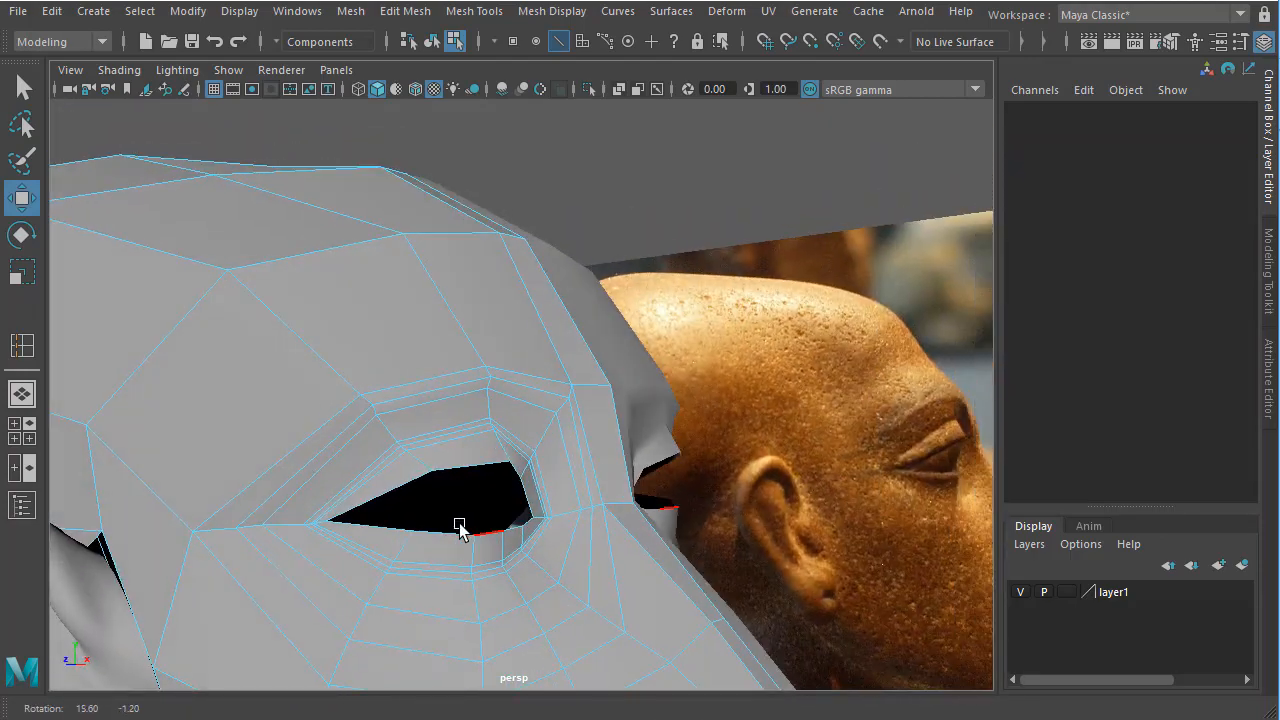
double_click(469, 468)
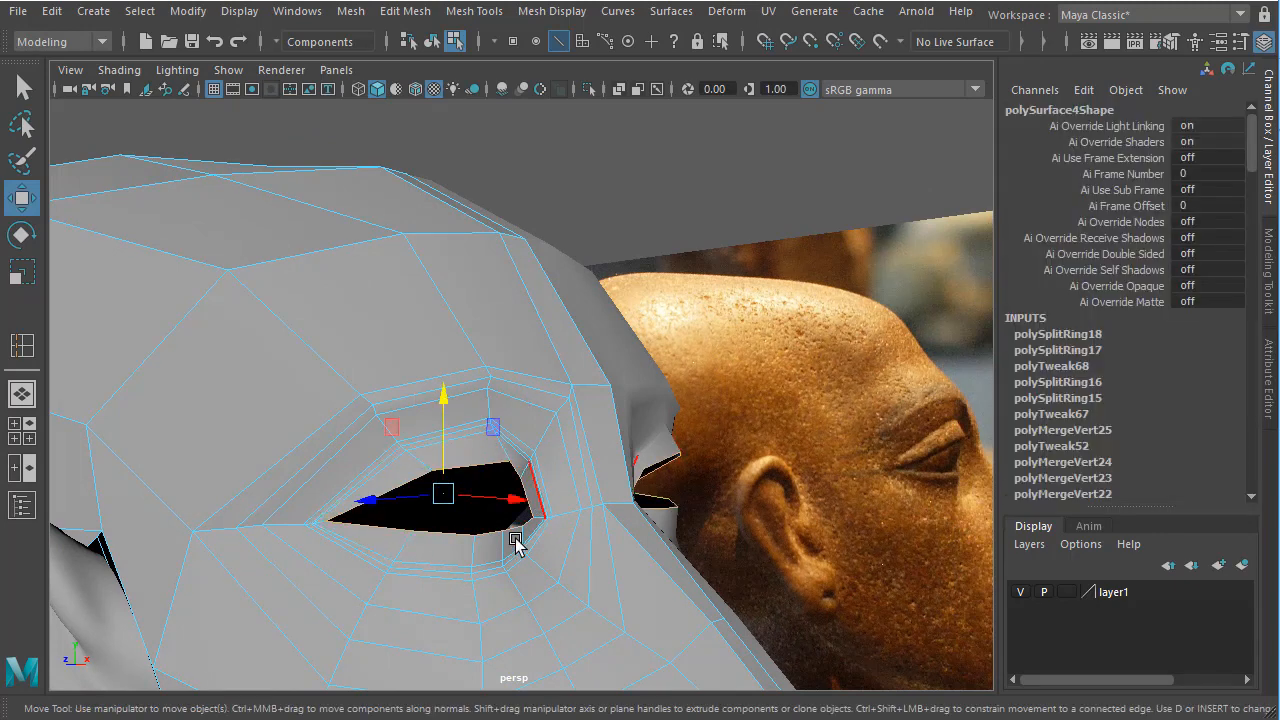
alt+drag(516, 541, 586, 509)
shift+right_drag(586, 509, 585, 555)
alt+drag(486, 563, 531, 526)
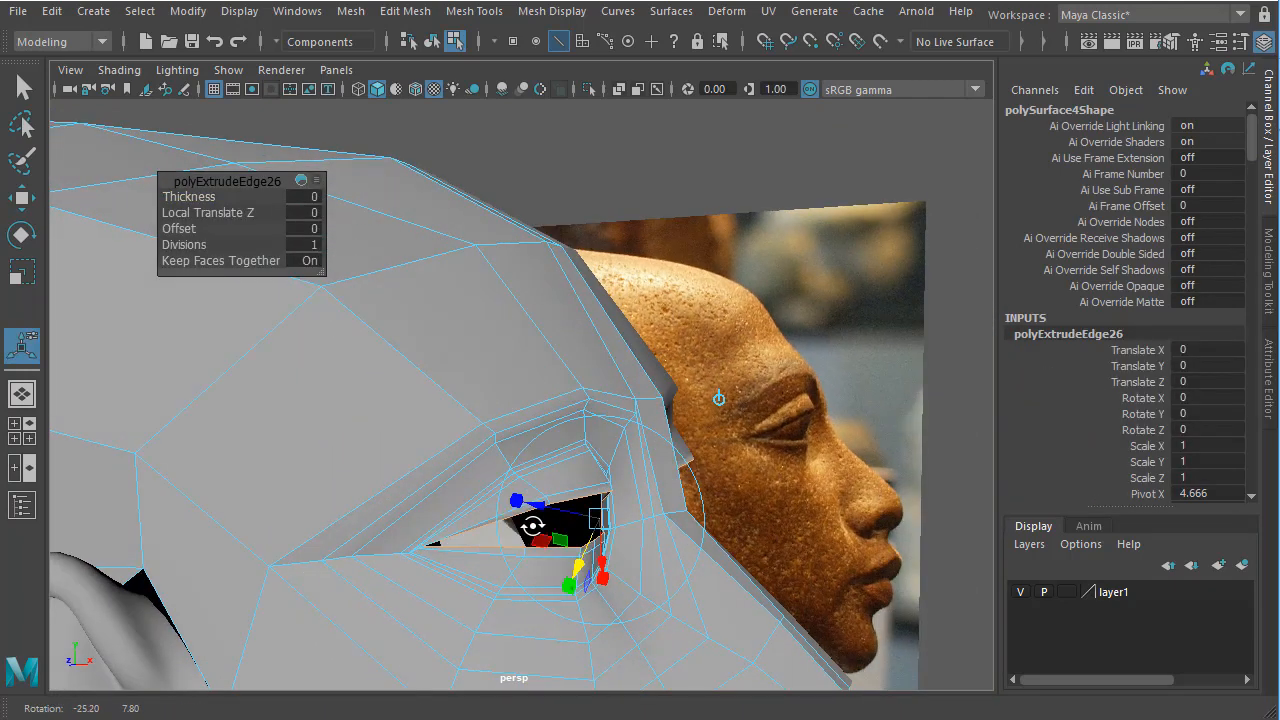
key(ctrl+z)
alt+right_drag(550, 527, 686, 411)
alt+drag(686, 411, 540, 460)
alt+drag(548, 495, 466, 582)
Preview the extruded eyelid rim smoothed in object mode and examine its thickness from the side.
right_drag(284, 436, 270, 558)
alt+drag(270, 558, 381, 530)
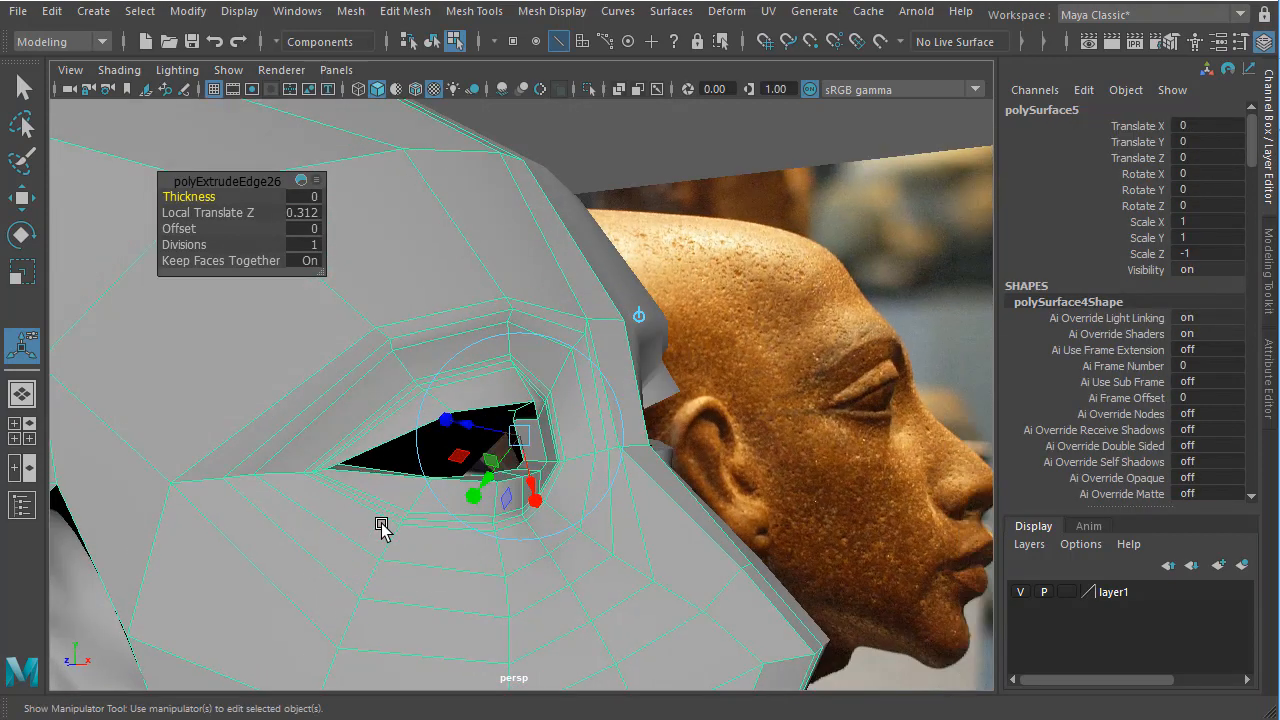
key(3)
alt+drag(476, 536, 572, 488)
click(771, 166)
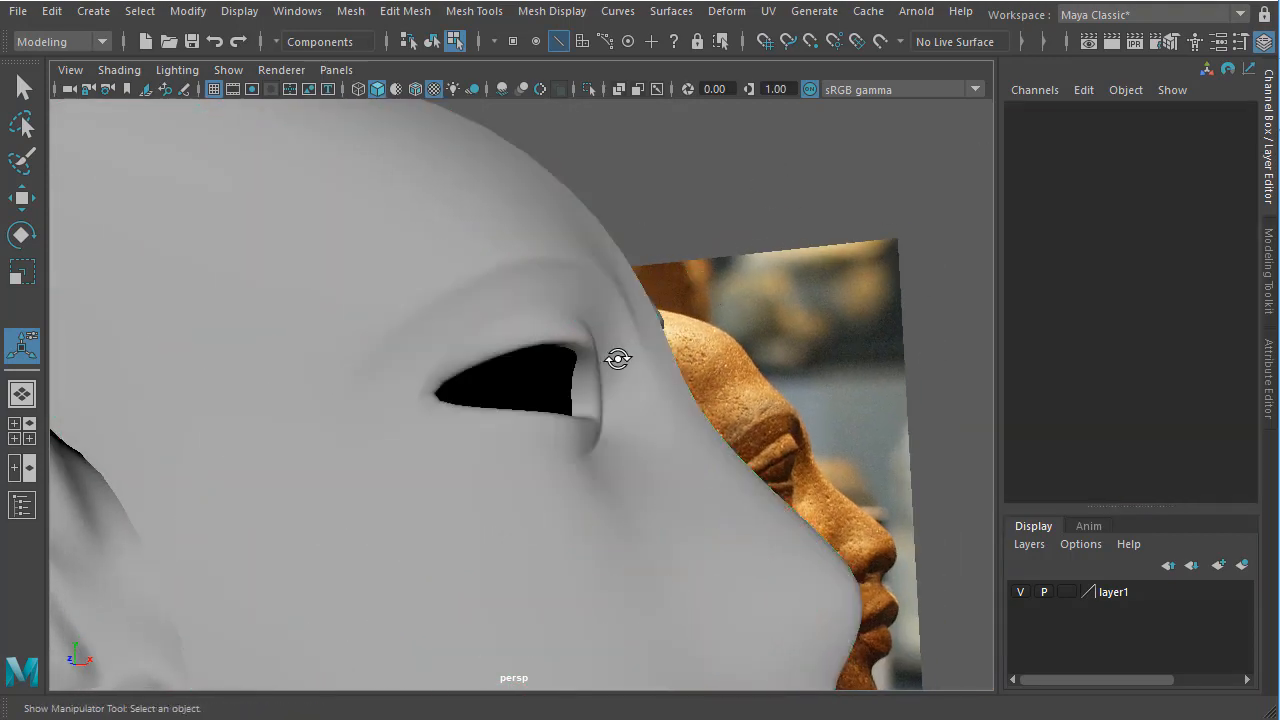
alt+drag(618, 358, 723, 380)
Return the head half to unsmoothed display and move the eyelid loop's outer-corner vertex outward toward the ear in the side view.
click(671, 453)
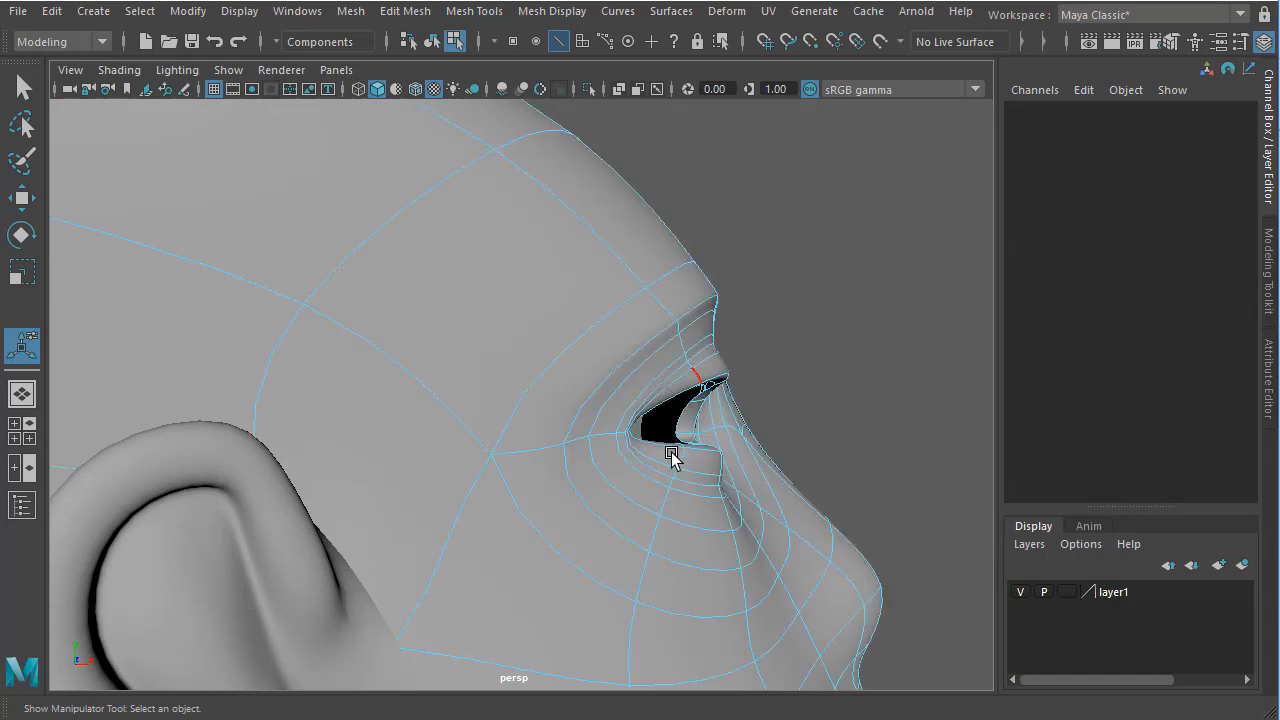
alt+drag(618, 470, 585, 482)
key(2)
key(1)
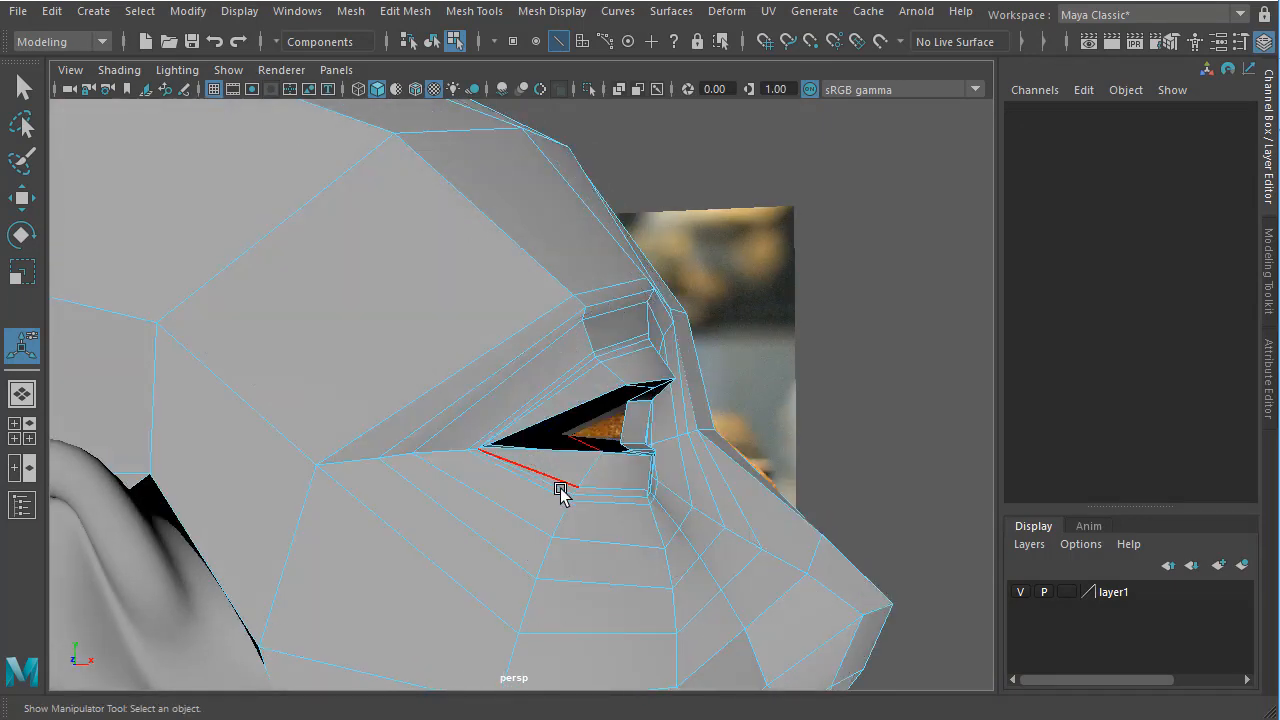
scroll(557, 491, up, 10)
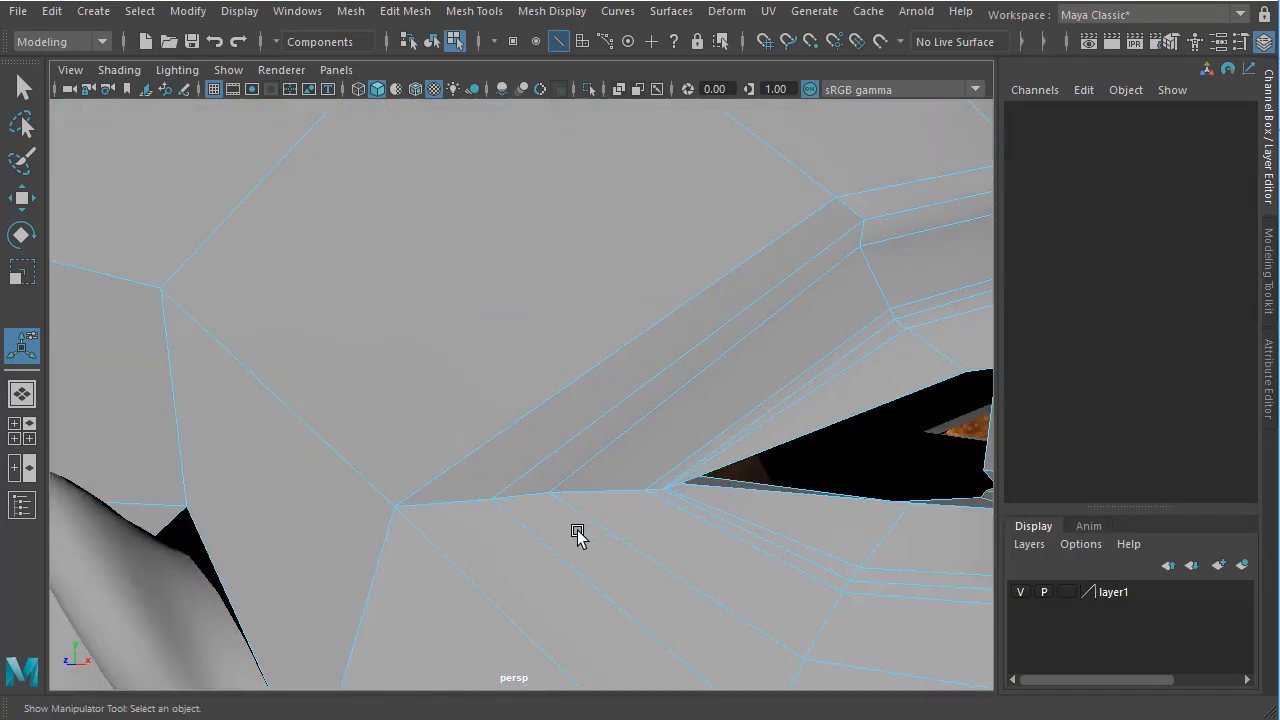
alt+drag(577, 535, 530, 537)
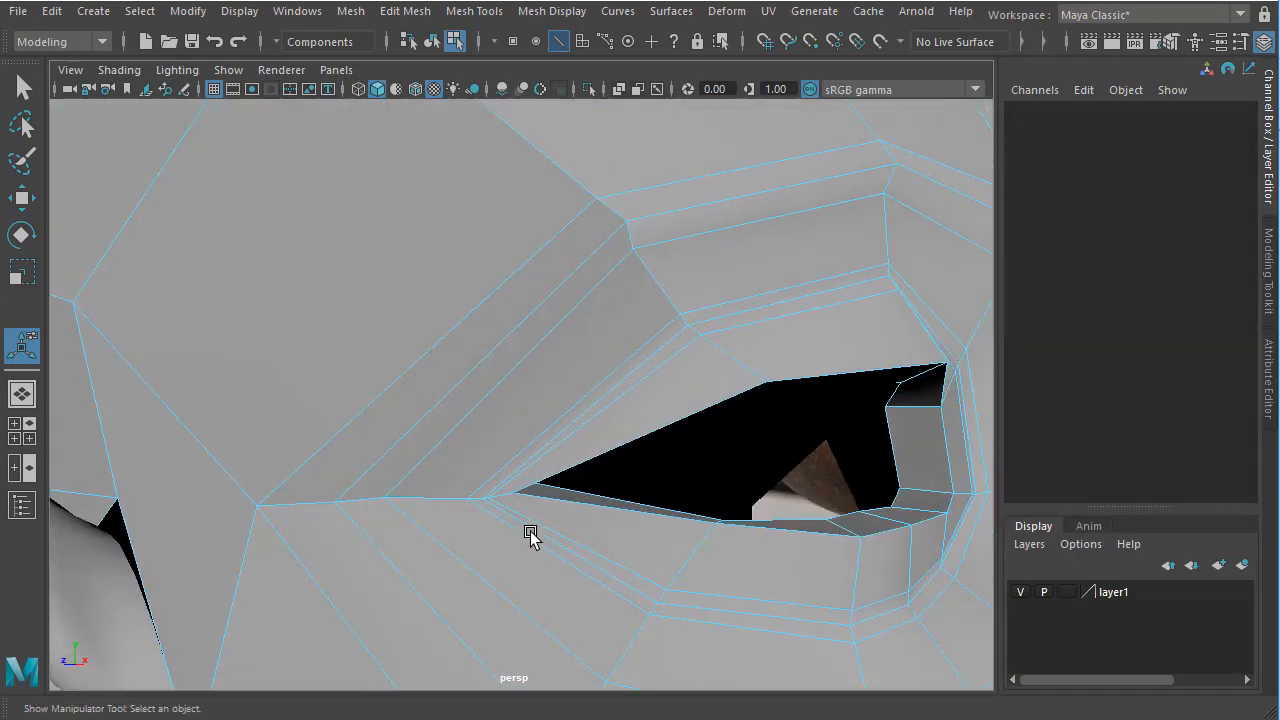
right_drag(464, 500, 405, 478)
key(space)
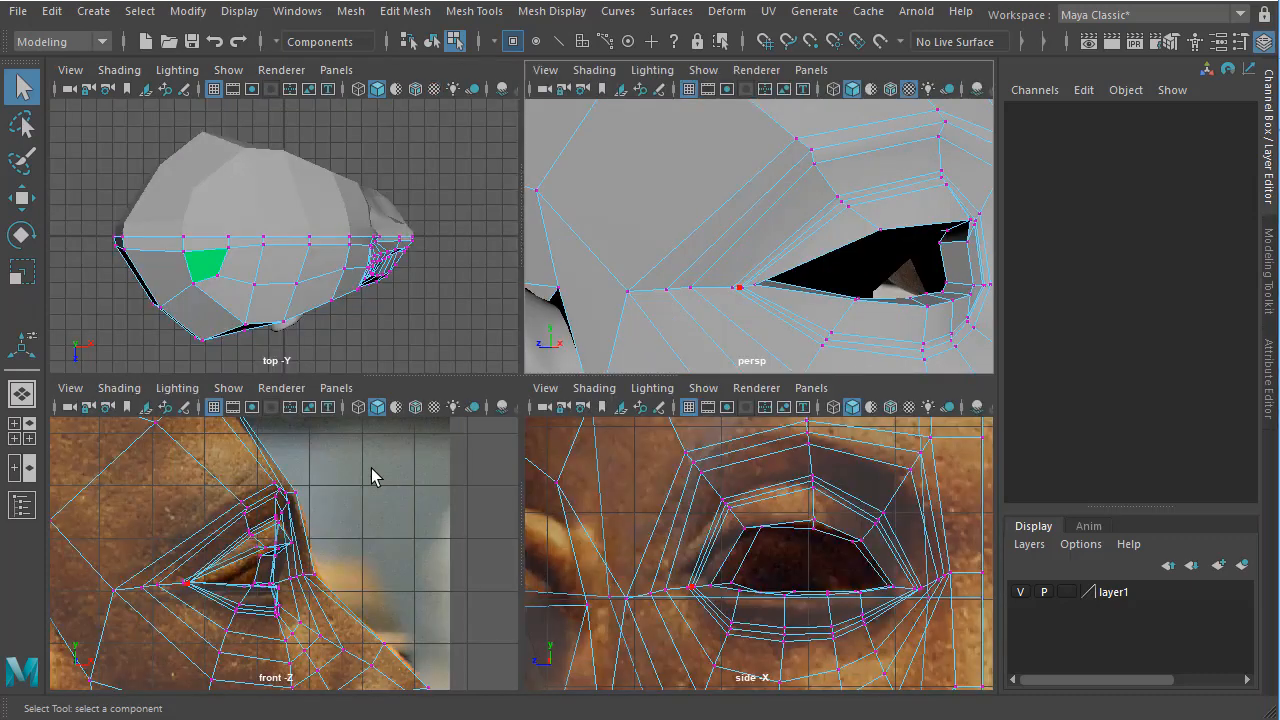
key(space)
click(378, 466)
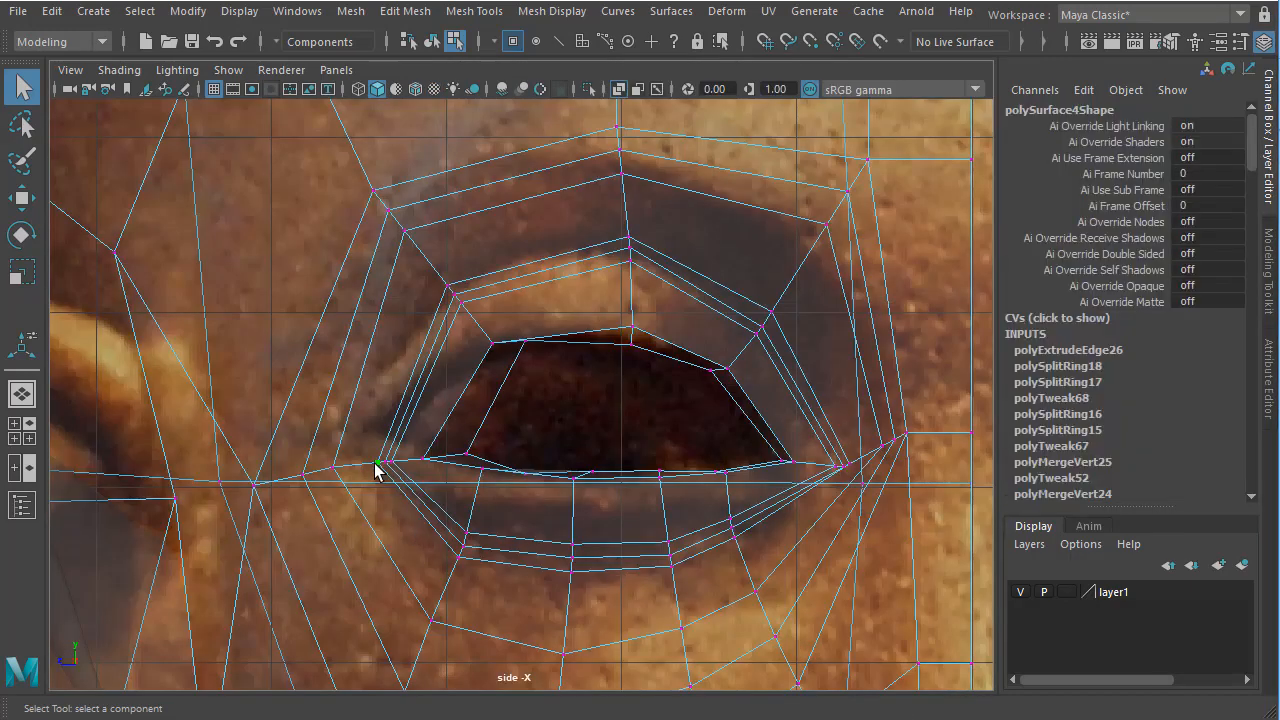
key(w)
mouse_move(326, 463)
mouse_down()
mouse_move(309, 468)
mouse_move(363, 466)
mouse_move(304, 463)
mouse_up()
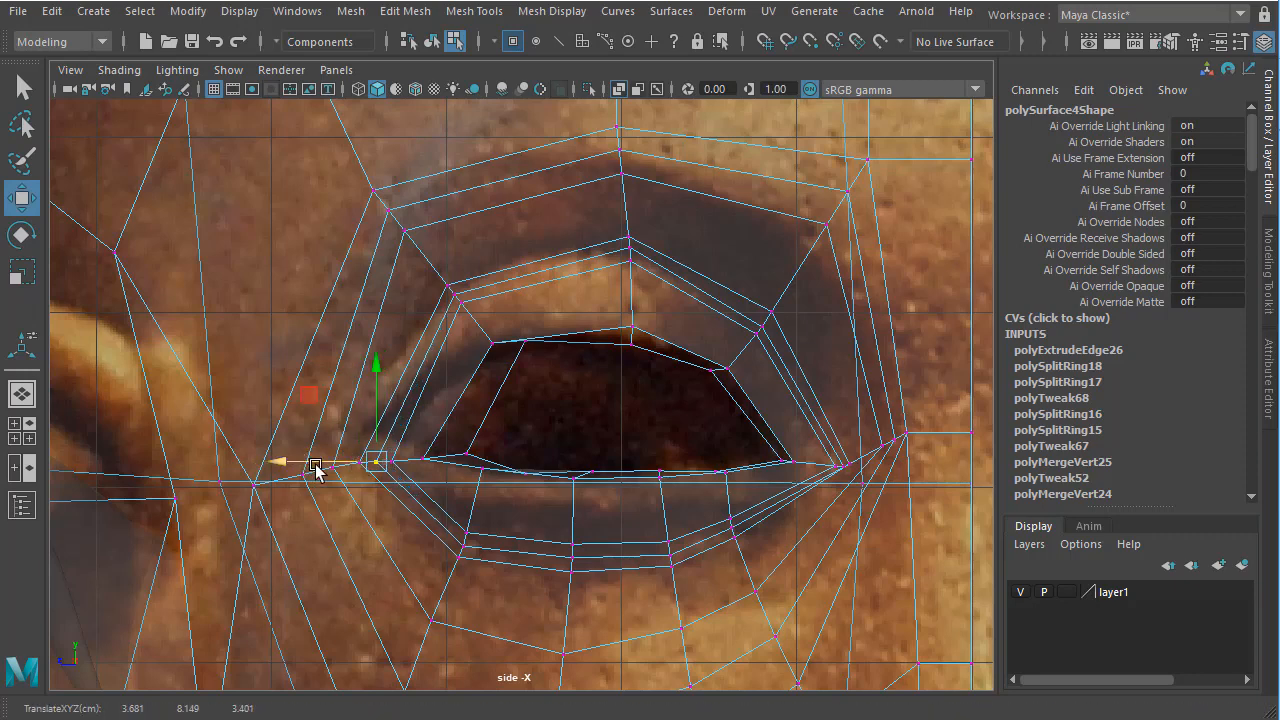
Move the neighbouring outer-corner vertex on the temple side back along X, checking it in the perspective and front views.
key(space)
key(space)
alt+drag(586, 491, 507, 597)
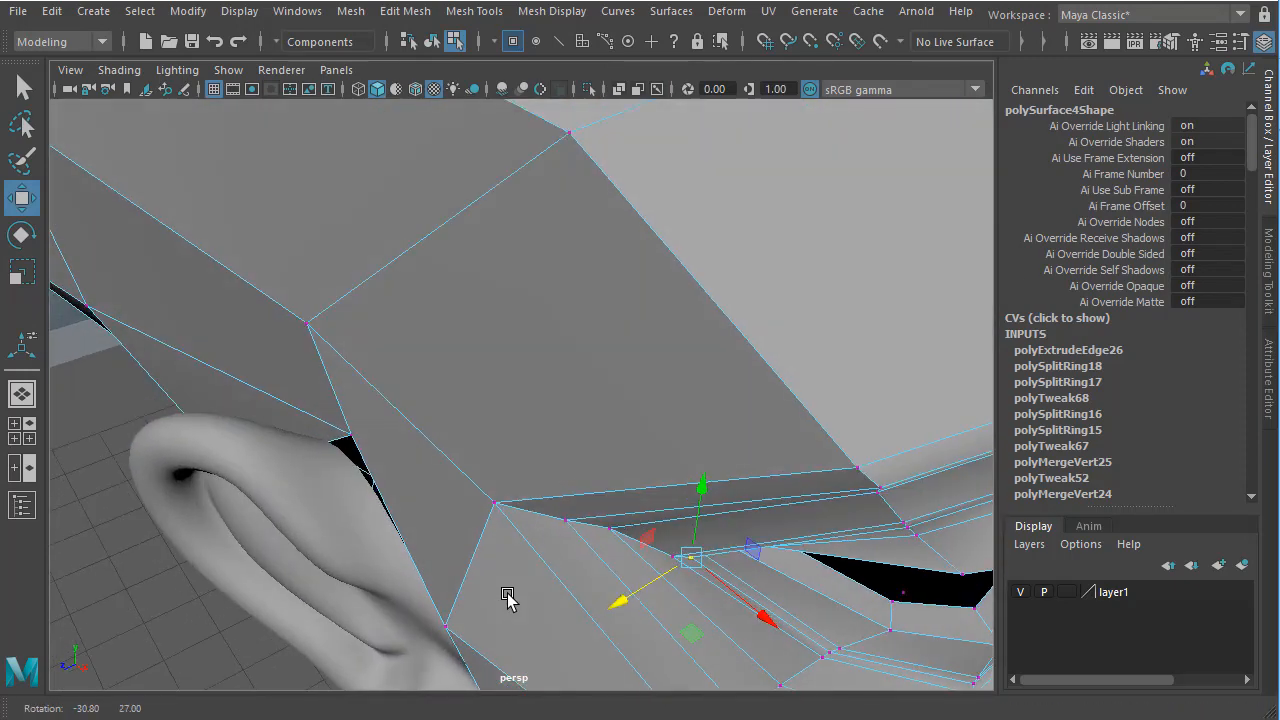
click(670, 556)
drag(748, 615, 732, 602)
key(space)
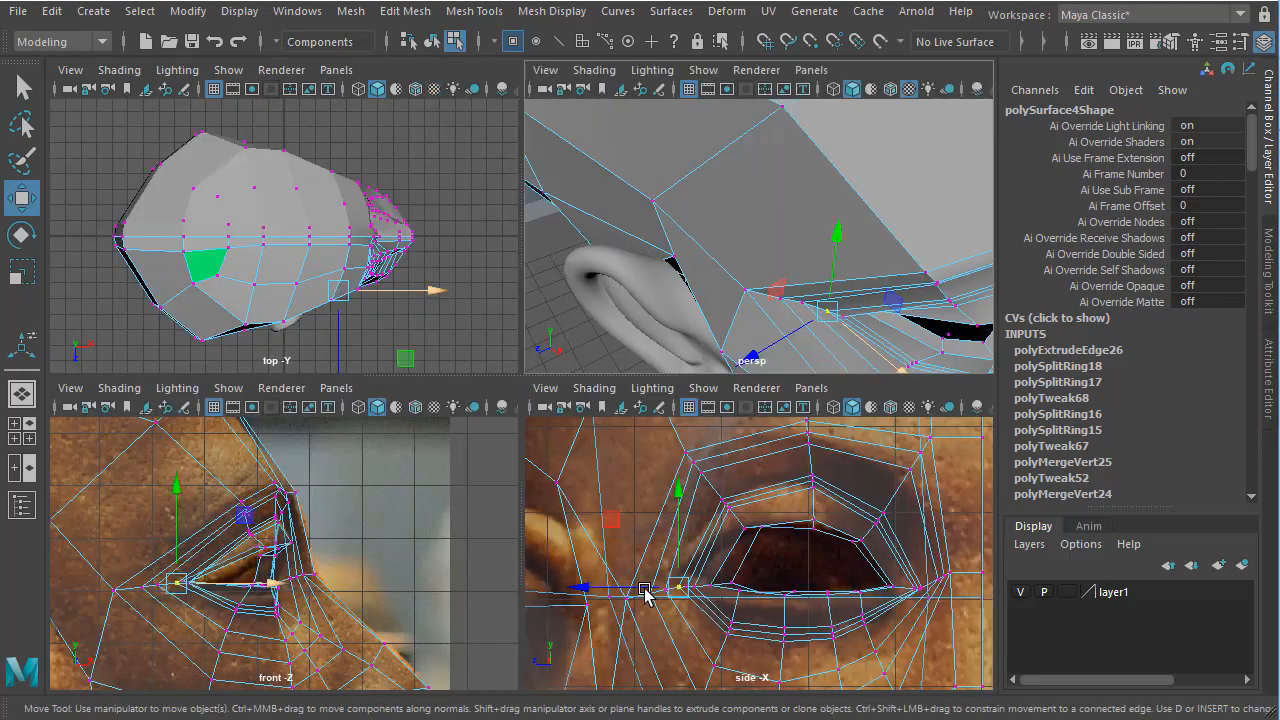
key(space)
drag(415, 457, 398, 459)
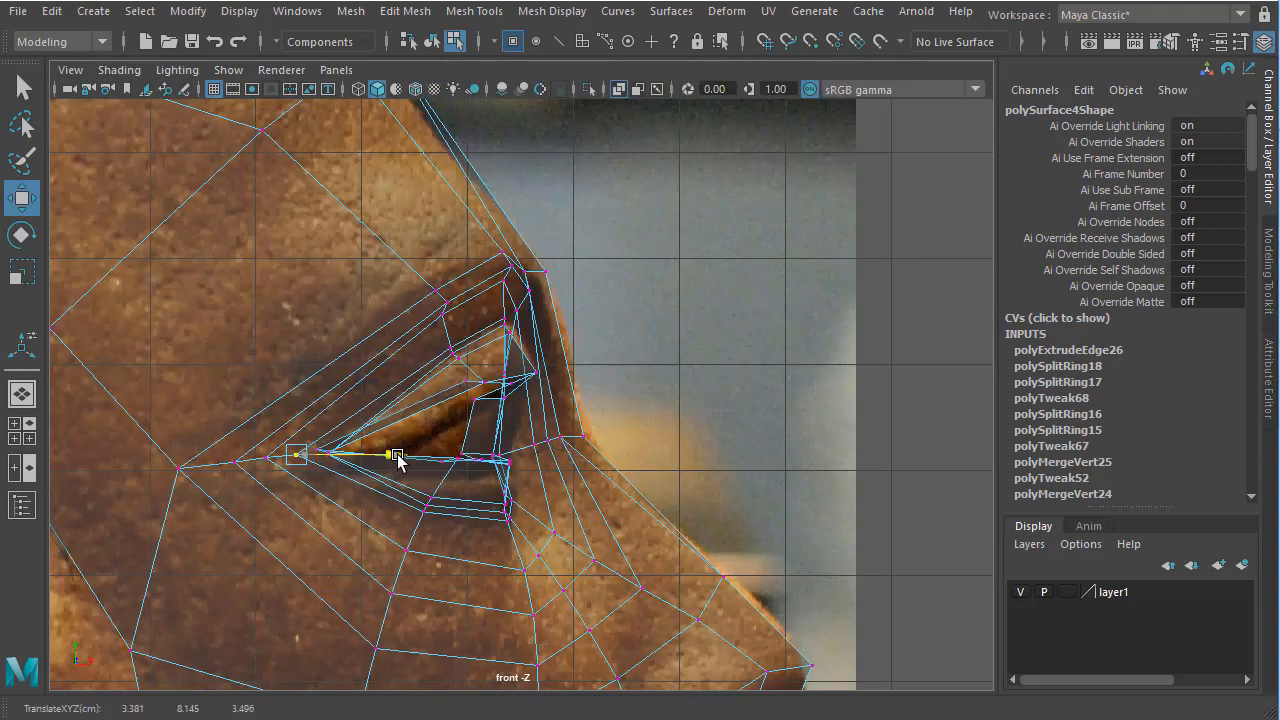
Shift the next vertices inside the outer eye corner back along X in the front view to even out the loop spacing.
click(343, 466)
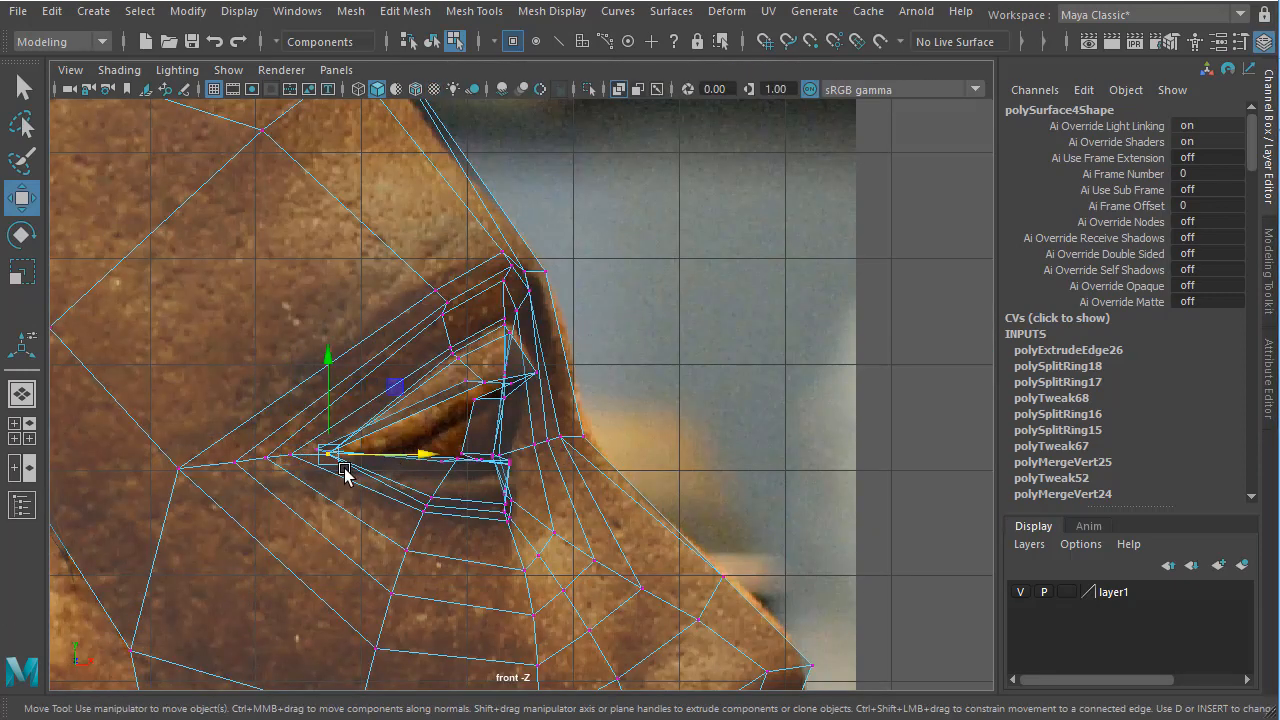
drag(426, 452, 396, 455)
key(Right)
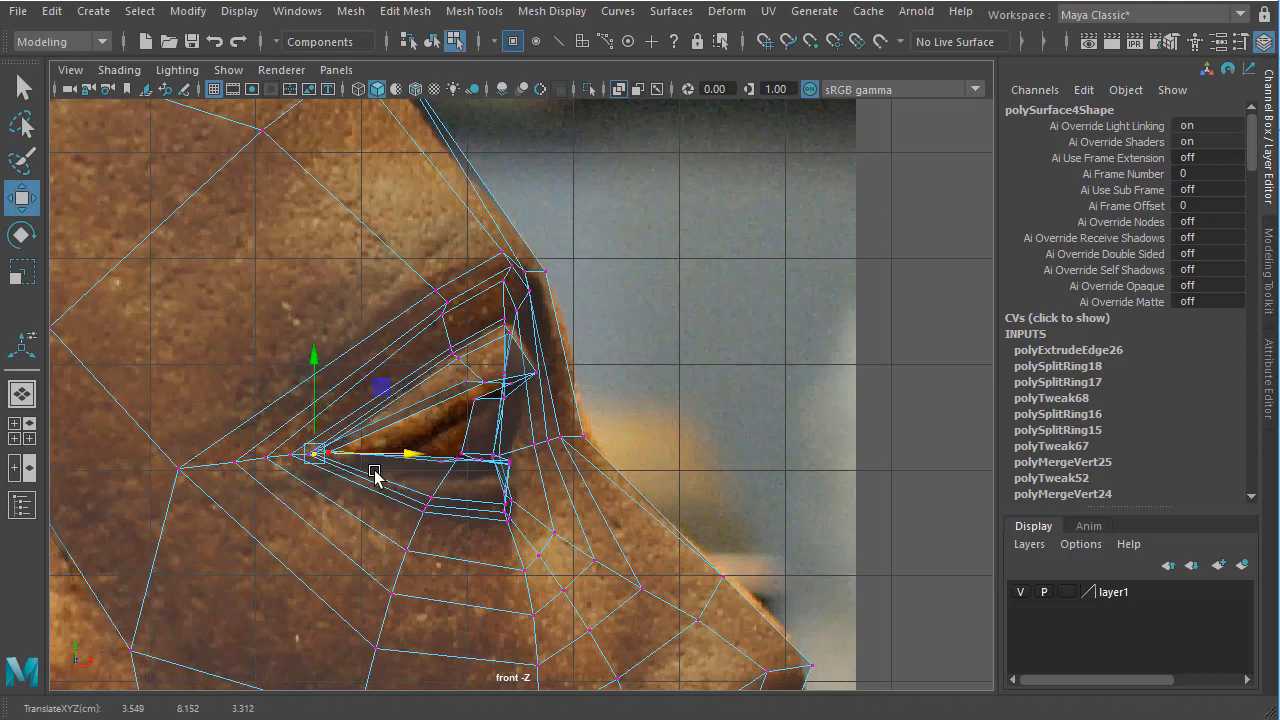
key(ctrl+z)
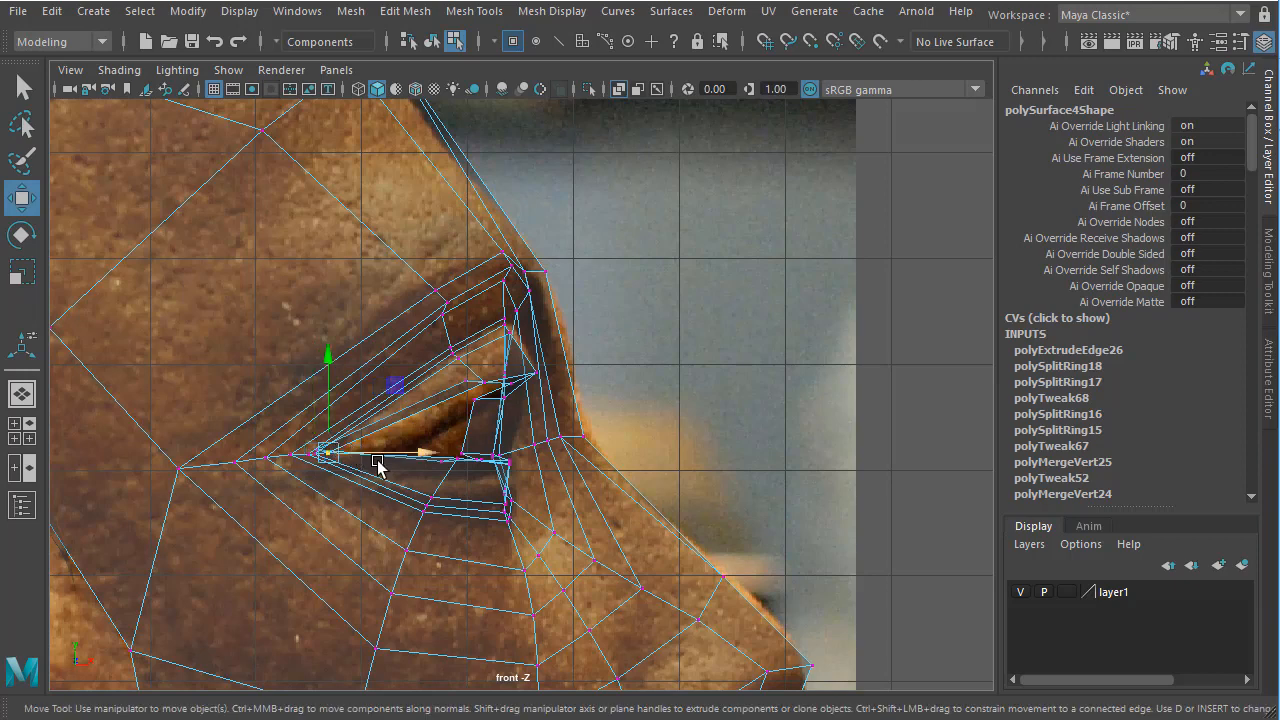
drag(394, 453, 400, 455)
key(ctrl+z)
key(ctrl+z)
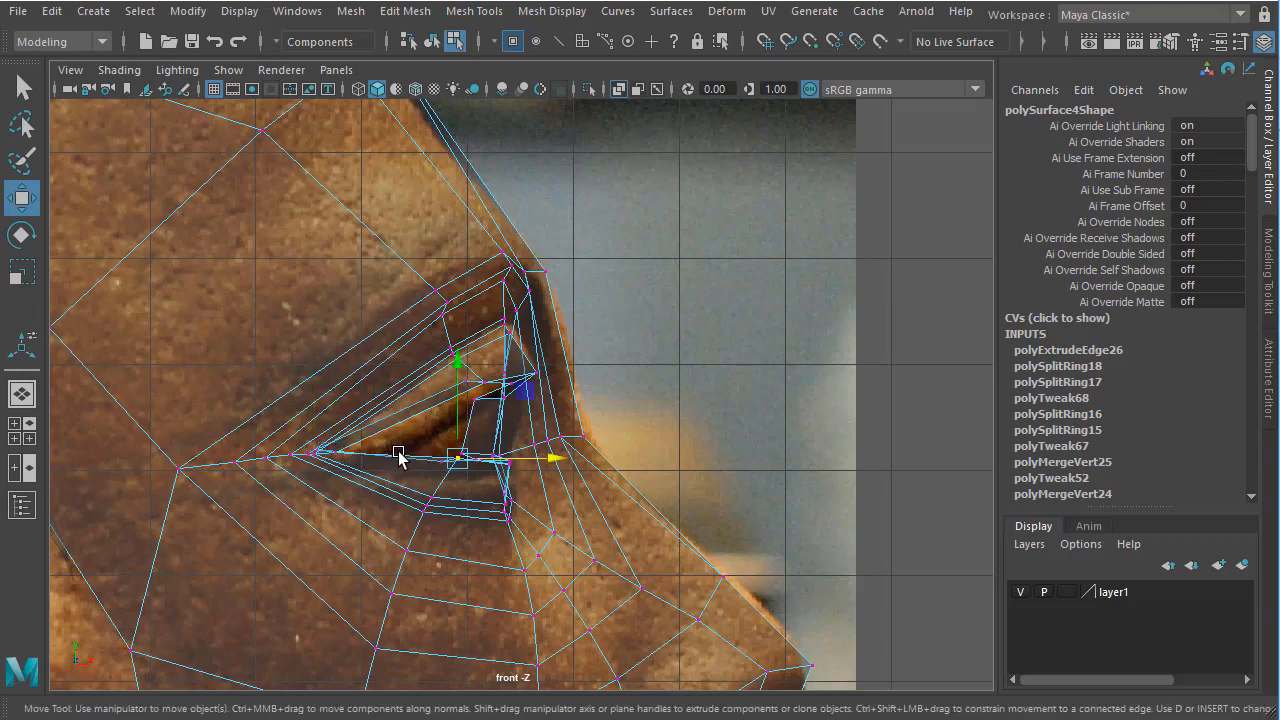
Examine the whole head and the eye opening in perspective, comparing the upper eyelid with the profile reference.
key(space)
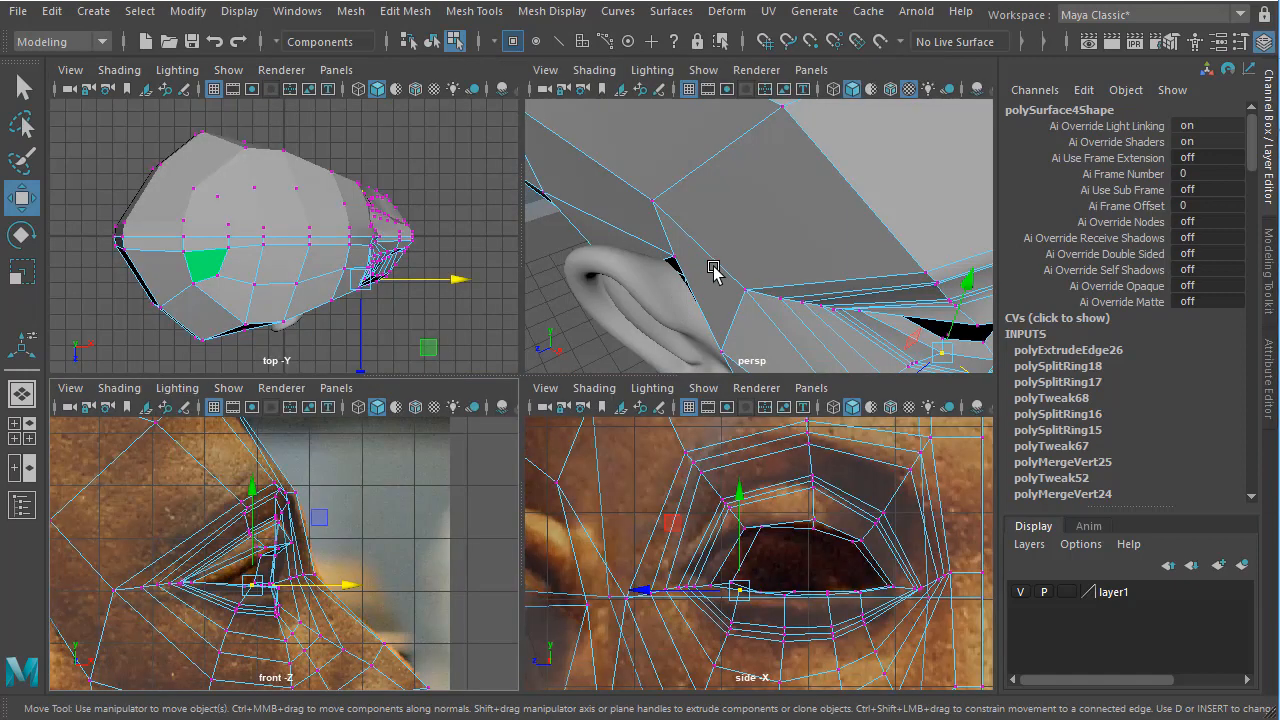
key(space)
alt+drag(680, 434, 529, 391)
alt+right_drag(529, 391, 354, 400)
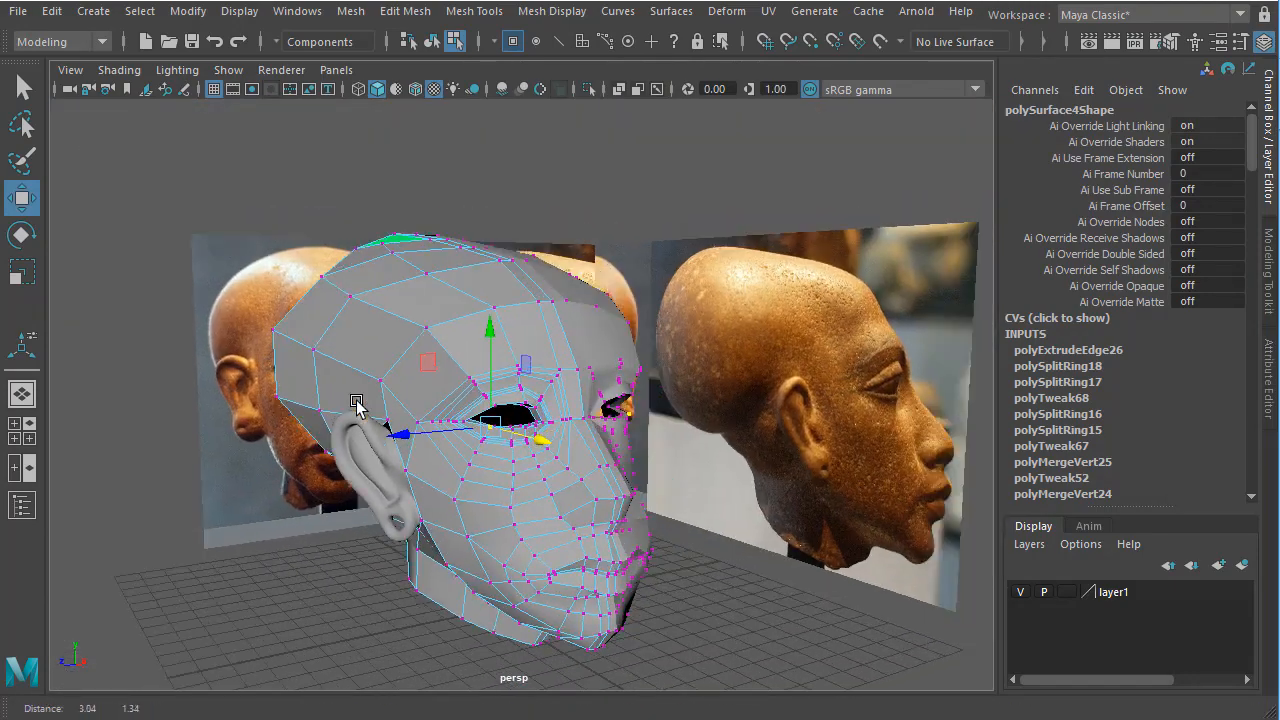
alt+drag(545, 435, 523, 400)
alt+right_drag(523, 400, 590, 398)
alt+drag(472, 428, 691, 434)
alt+middle_drag(691, 434, 614, 443)
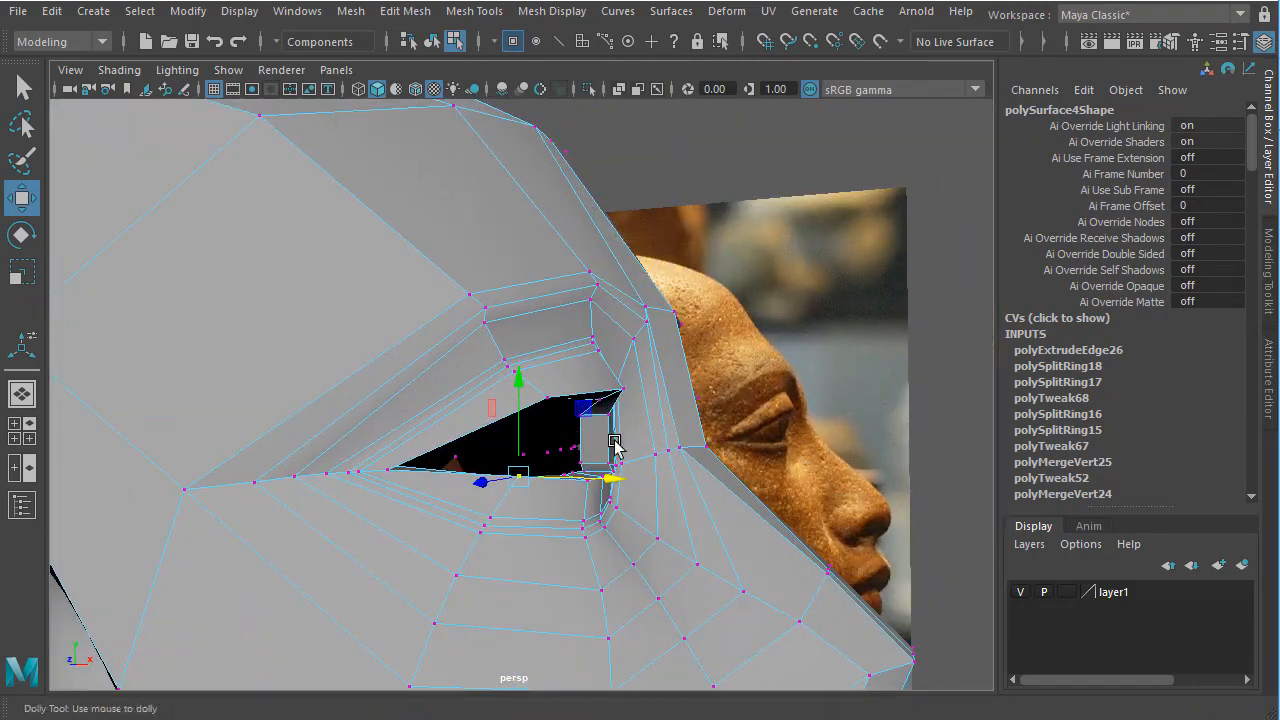
alt+right_drag(614, 443, 668, 436)
alt+drag(543, 428, 653, 425)
alt+drag(480, 425, 566, 424)
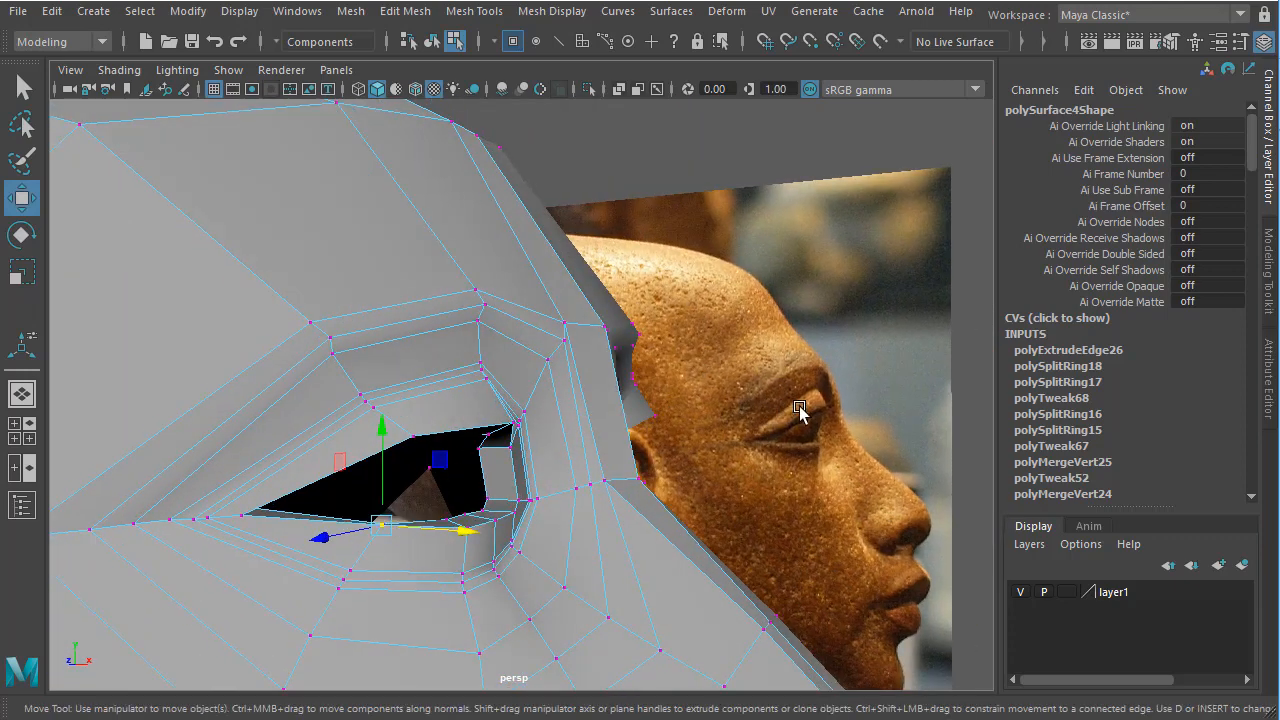
Move the middle edge of the crease above the upper eyelid slightly back along X and down along Y.
click(368, 399)
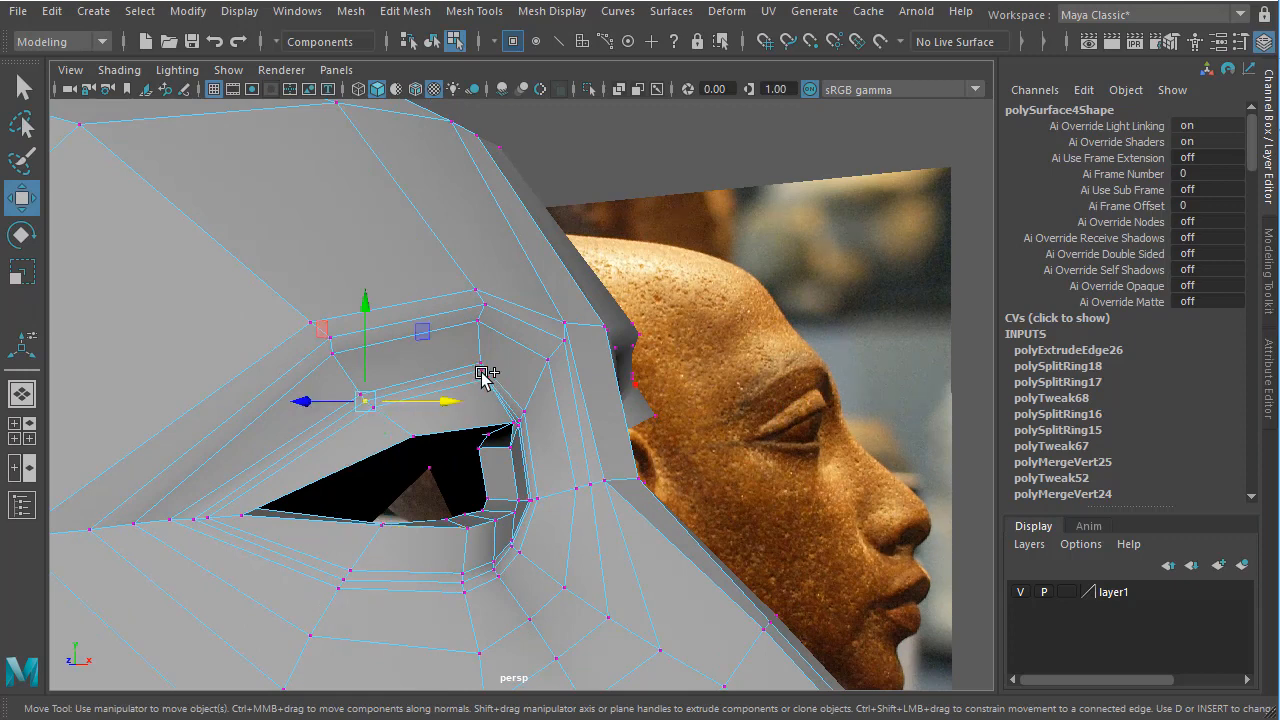
key(F10)
click(435, 388)
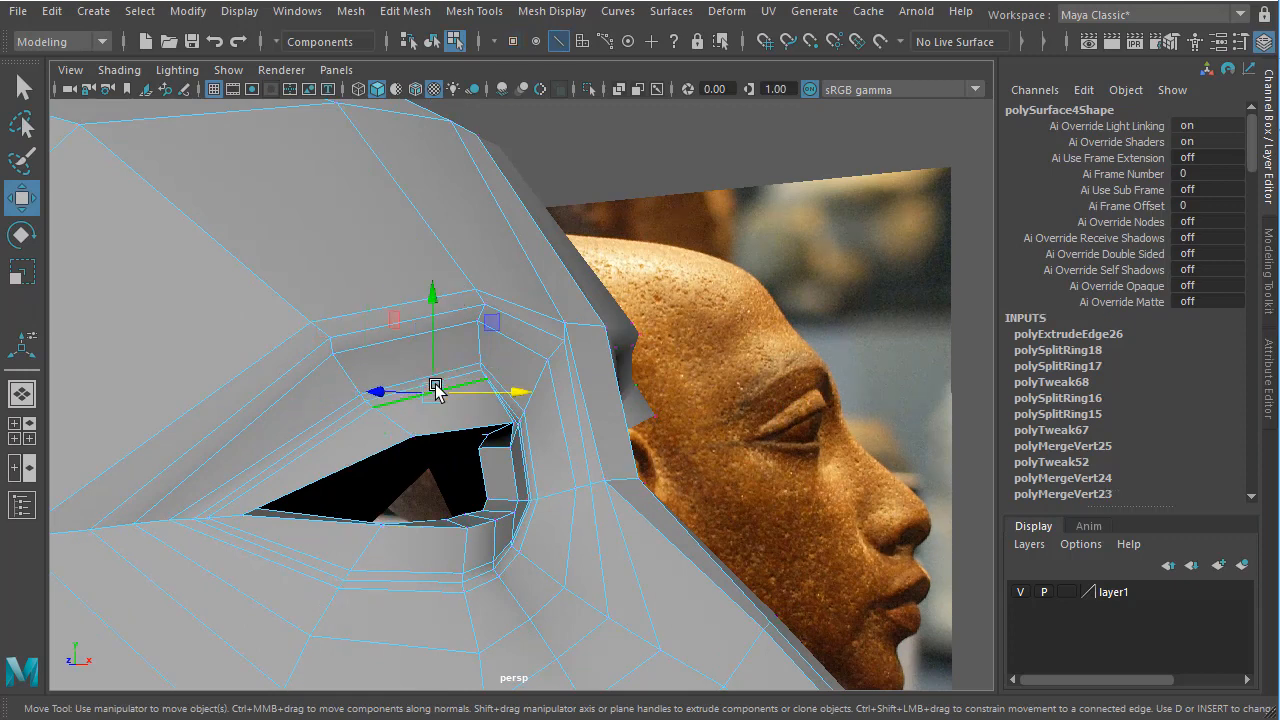
scroll(569, 446, up, 4)
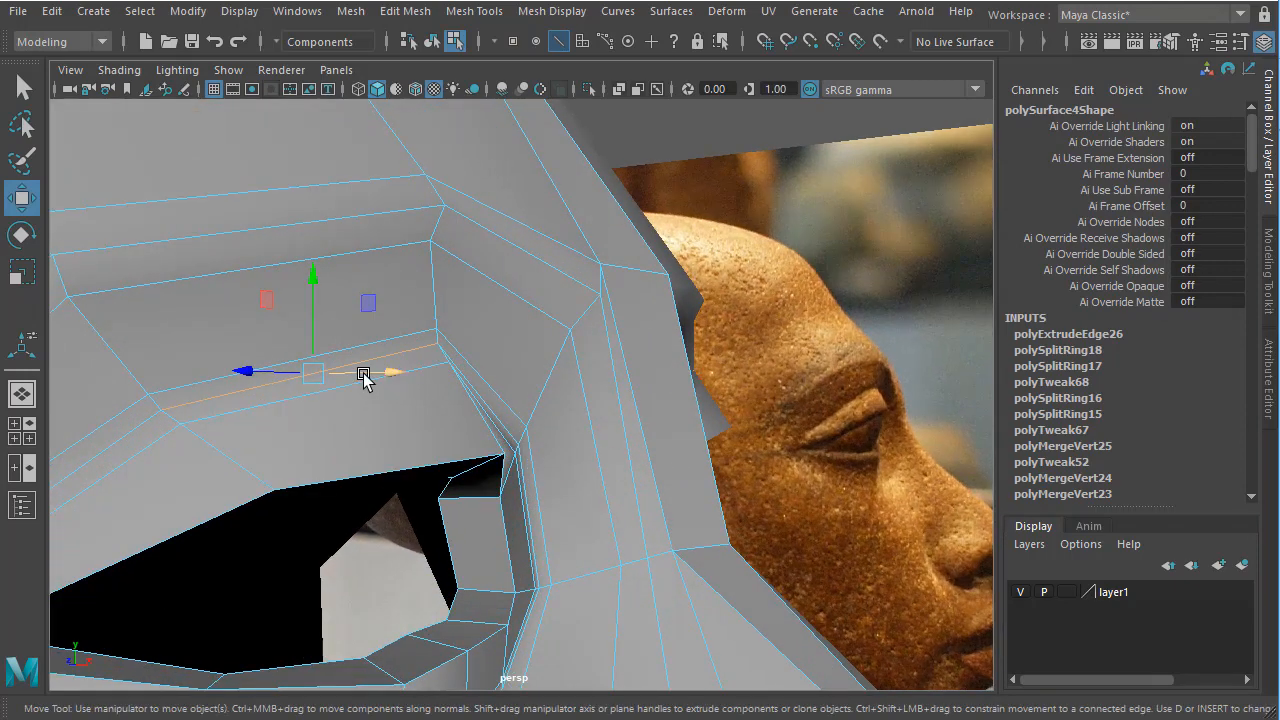
drag(363, 379, 357, 382)
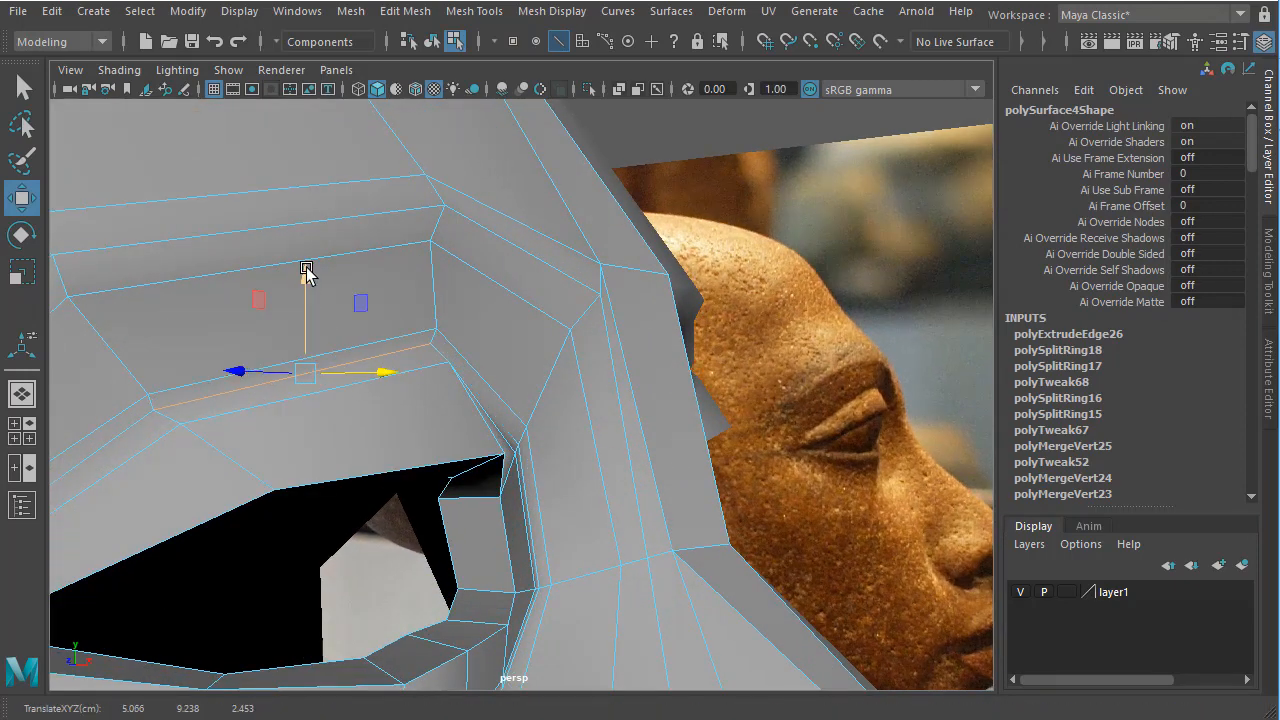
drag(306, 272, 306, 280)
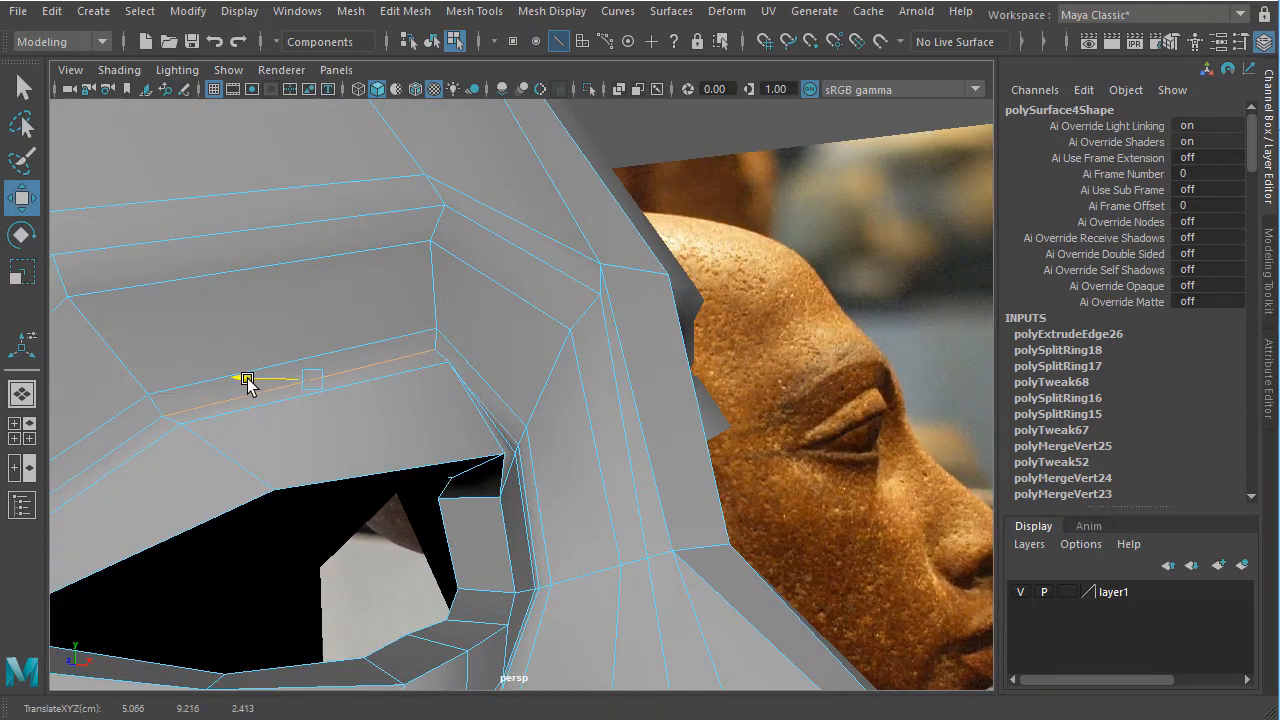
Preview the head half smoothed in object mode and compare the eyelid crease and eye corner with the reference.
alt+drag(314, 420, 354, 414)
alt+right_drag(354, 414, 60, 400)
alt+middle_drag(299, 415, 262, 362)
right_drag(428, 337, 393, 460)
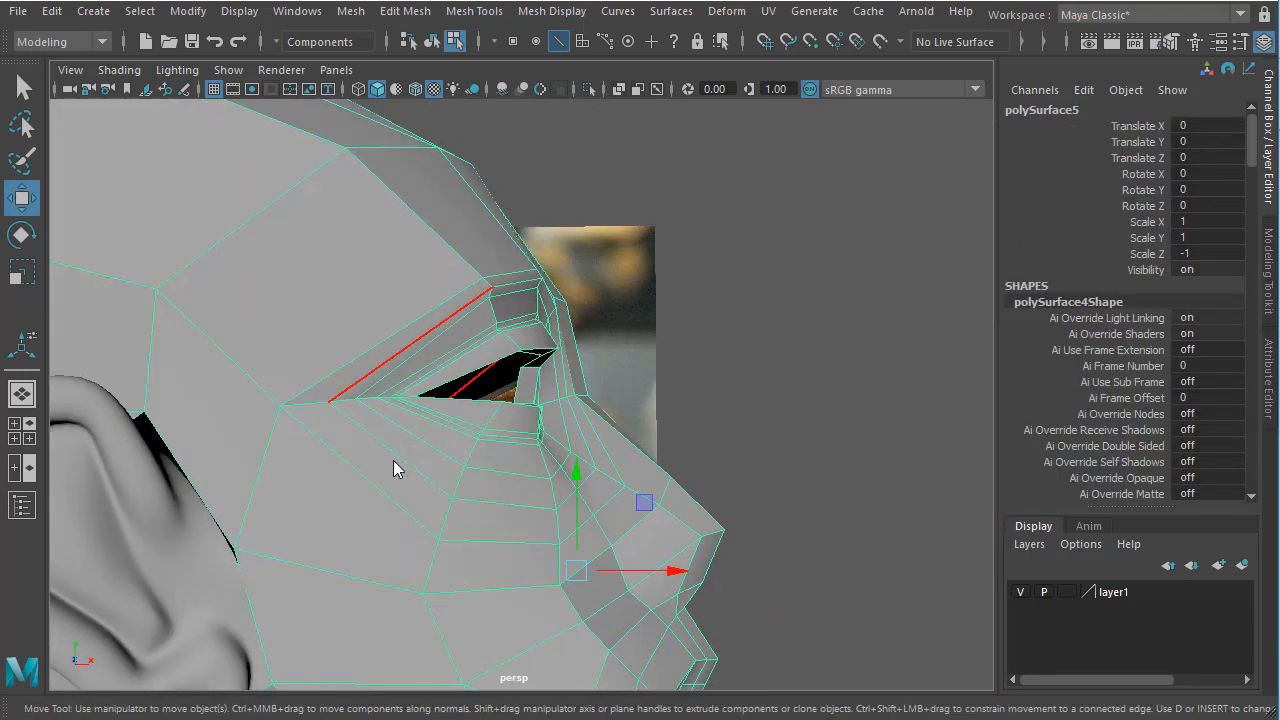
key(3)
click(632, 243)
alt+drag(488, 439, 452, 422)
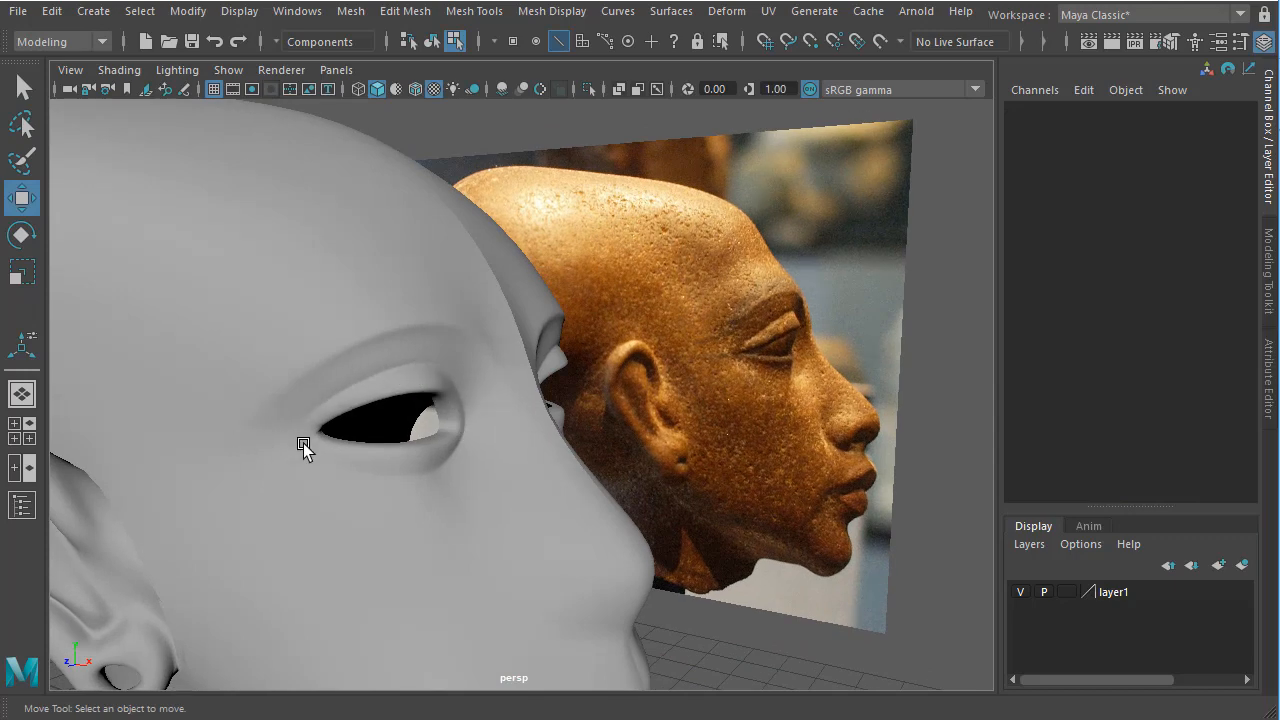
alt+drag(303, 443, 327, 465)
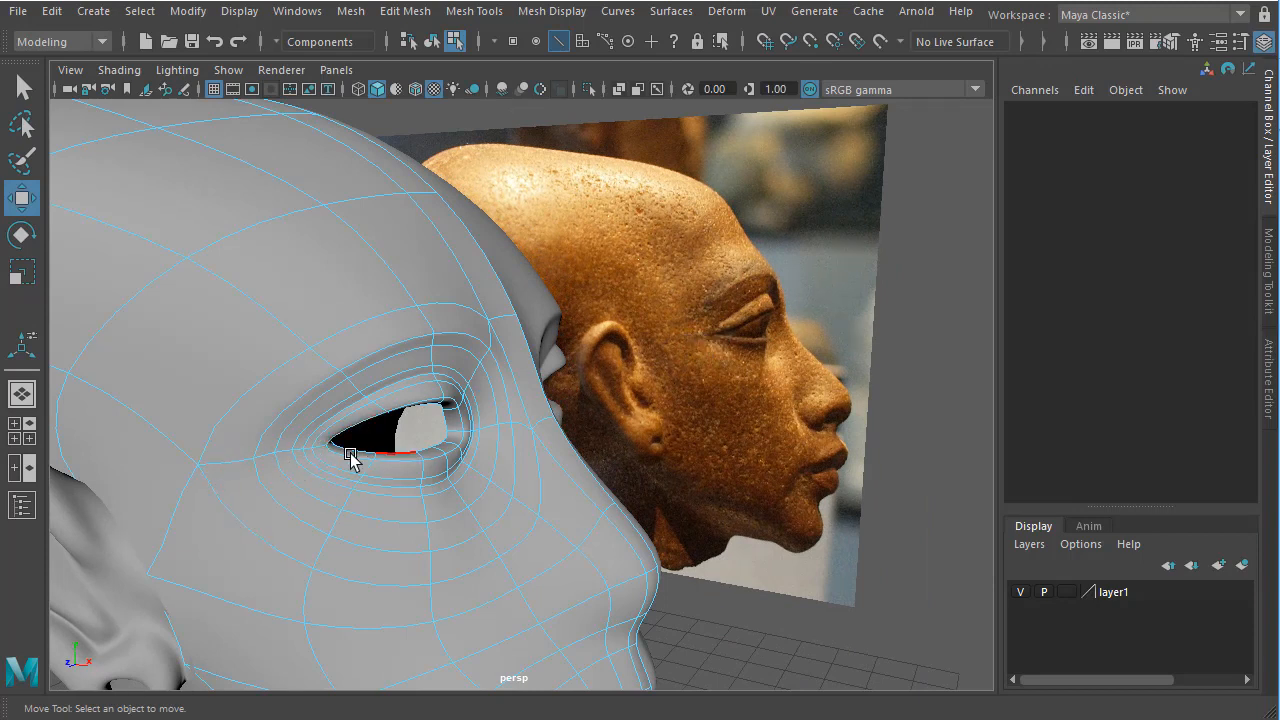
Return the head half to unsmoothed display, create a polygon sphere for the eyeball and frame the whole scene.
click(288, 441)
key(1)
alt+drag(410, 474, 422, 336)
click(96, 12)
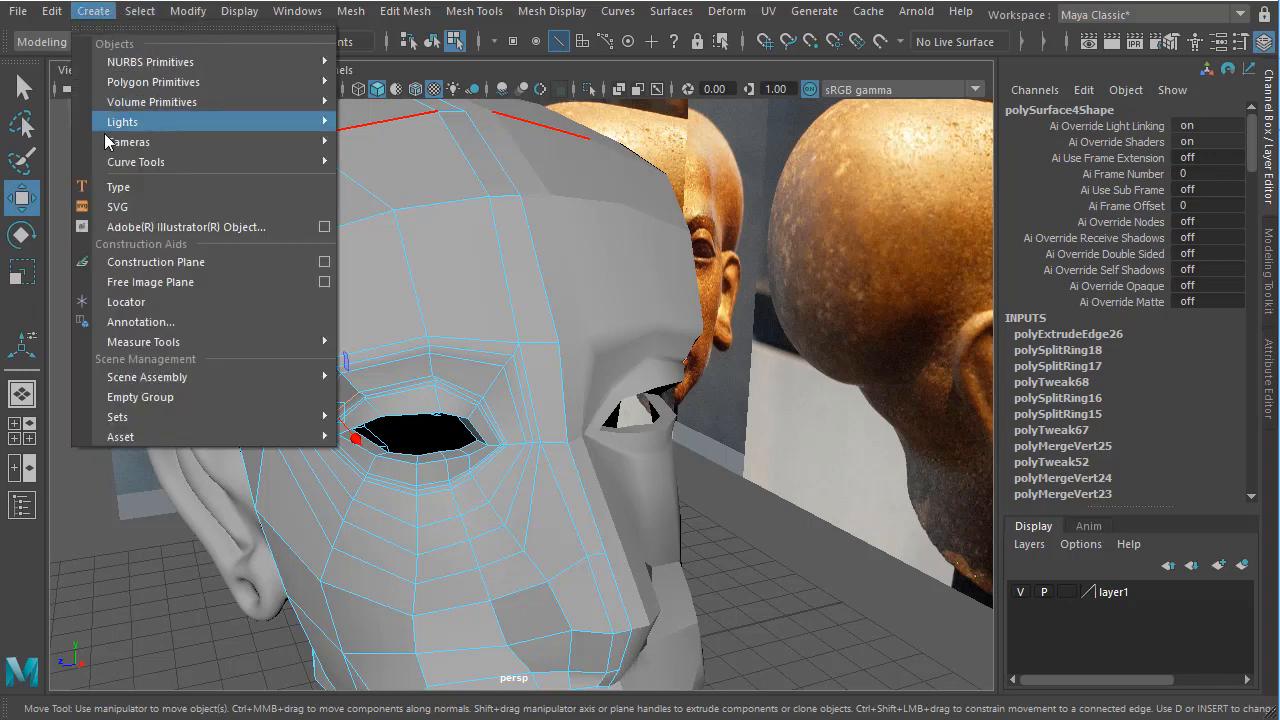
mouse_move(230, 62)
mouse_move(310, 82)
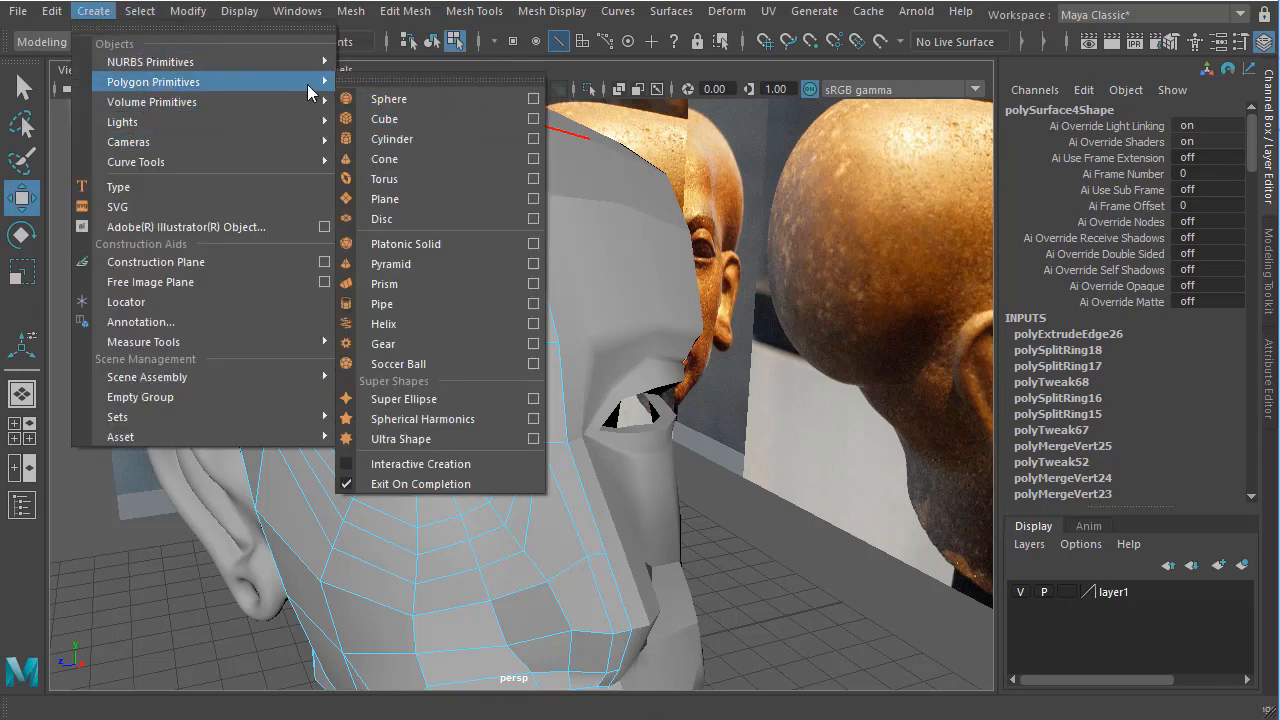
click(380, 99)
key(a)
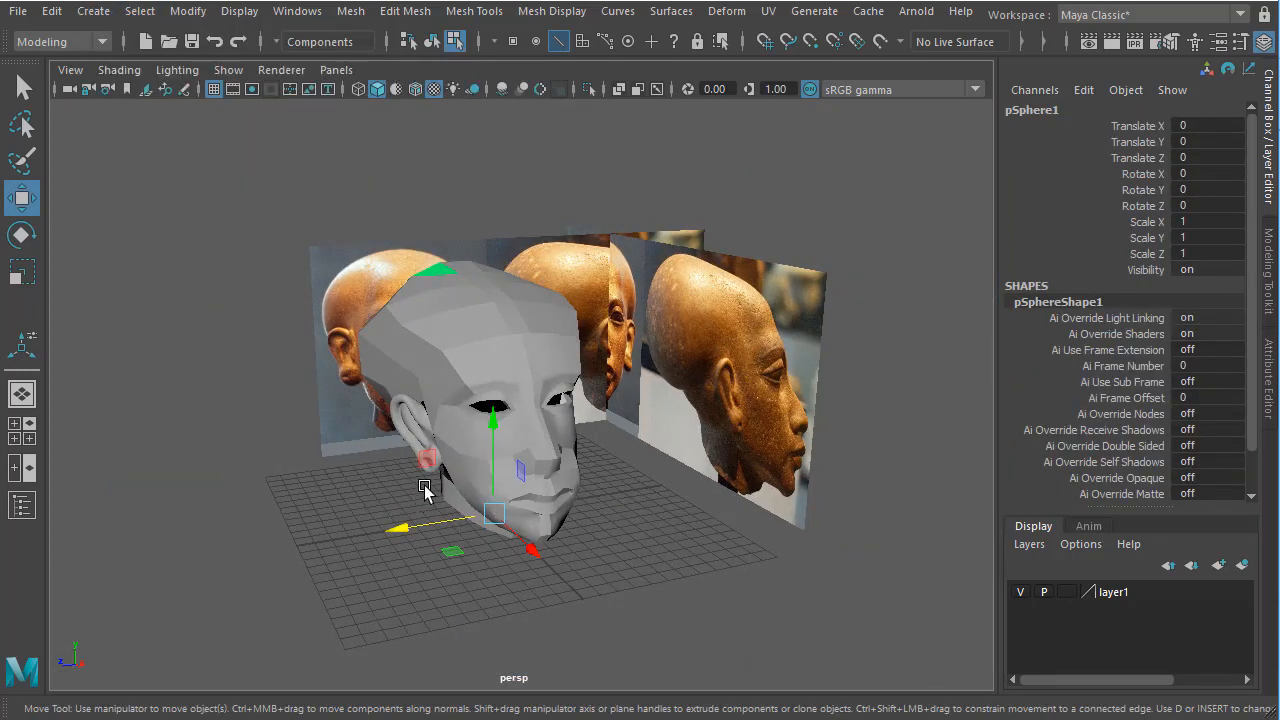
Position the sphere over the eye in the side view at Translate Y 8.353 and Translate Z 2.106.
drag(495, 432, 488, 368)
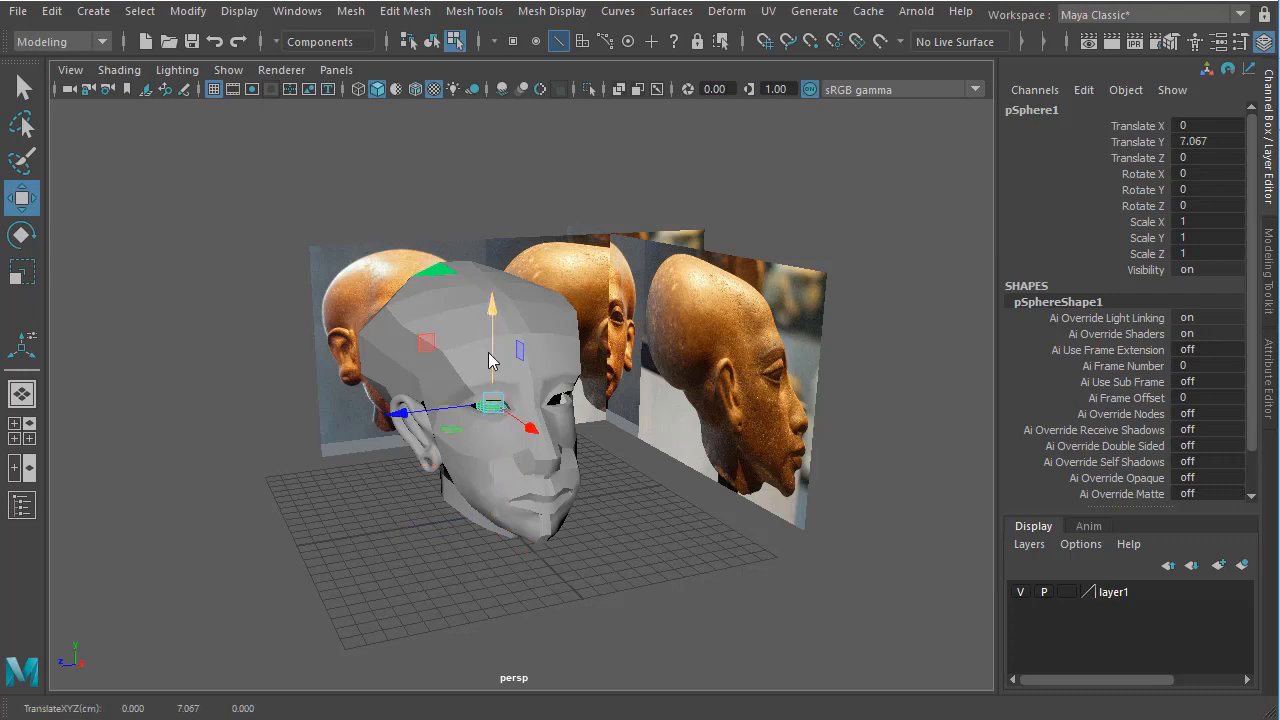
key(space)
key(space)
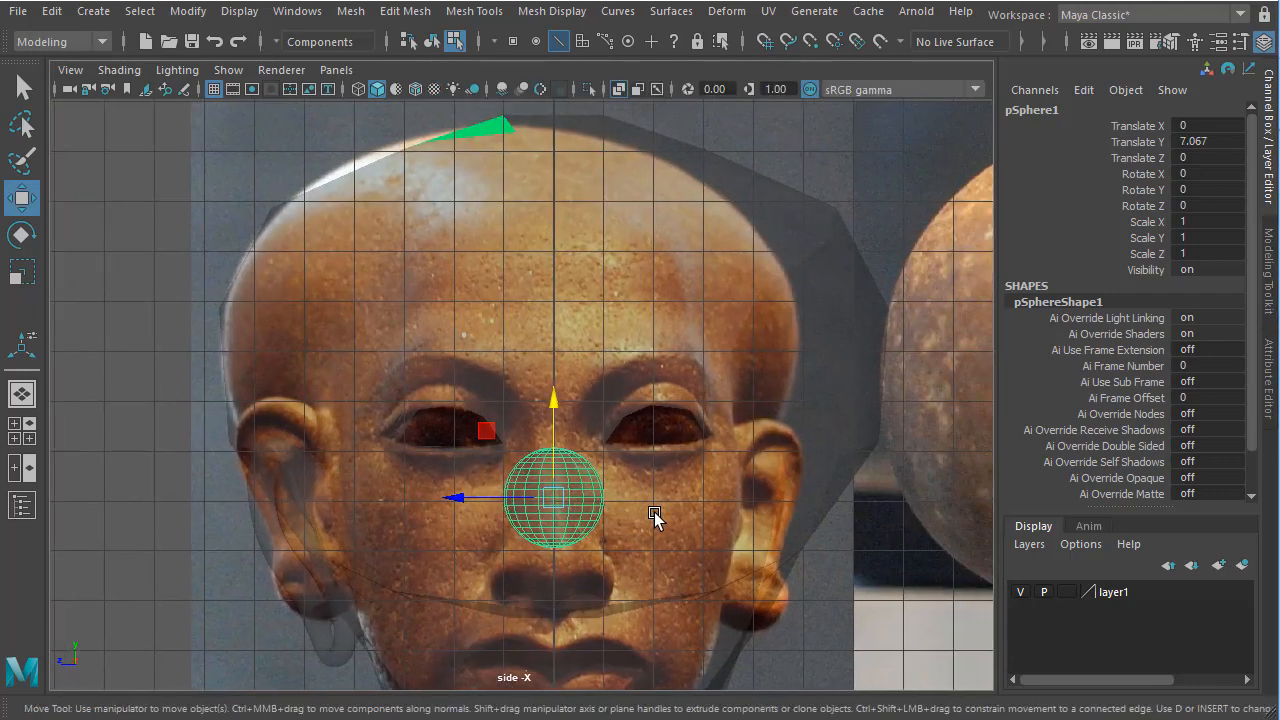
scroll(576, 425, up, 2)
drag(559, 329, 559, 348)
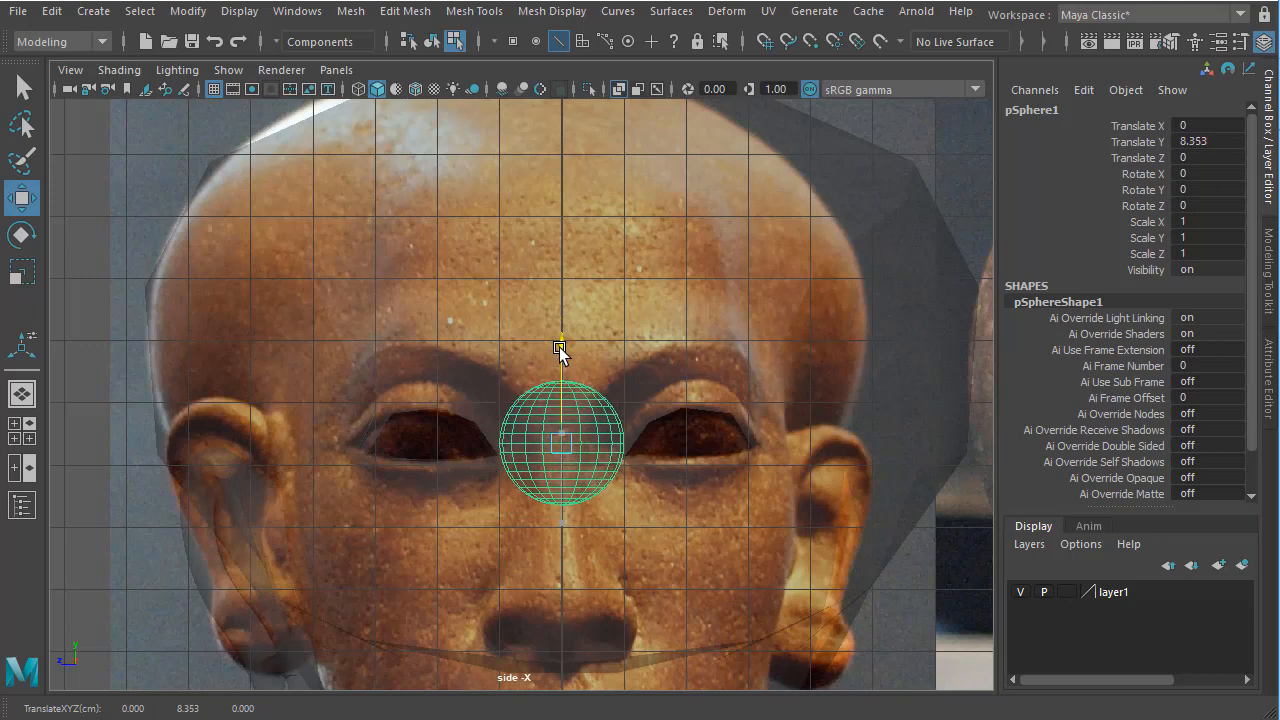
drag(461, 444, 347, 452)
Move the eyeball sphere forward in the front view to Translate X 4.263, placing it over the eye in profile.
key(space)
key(space)
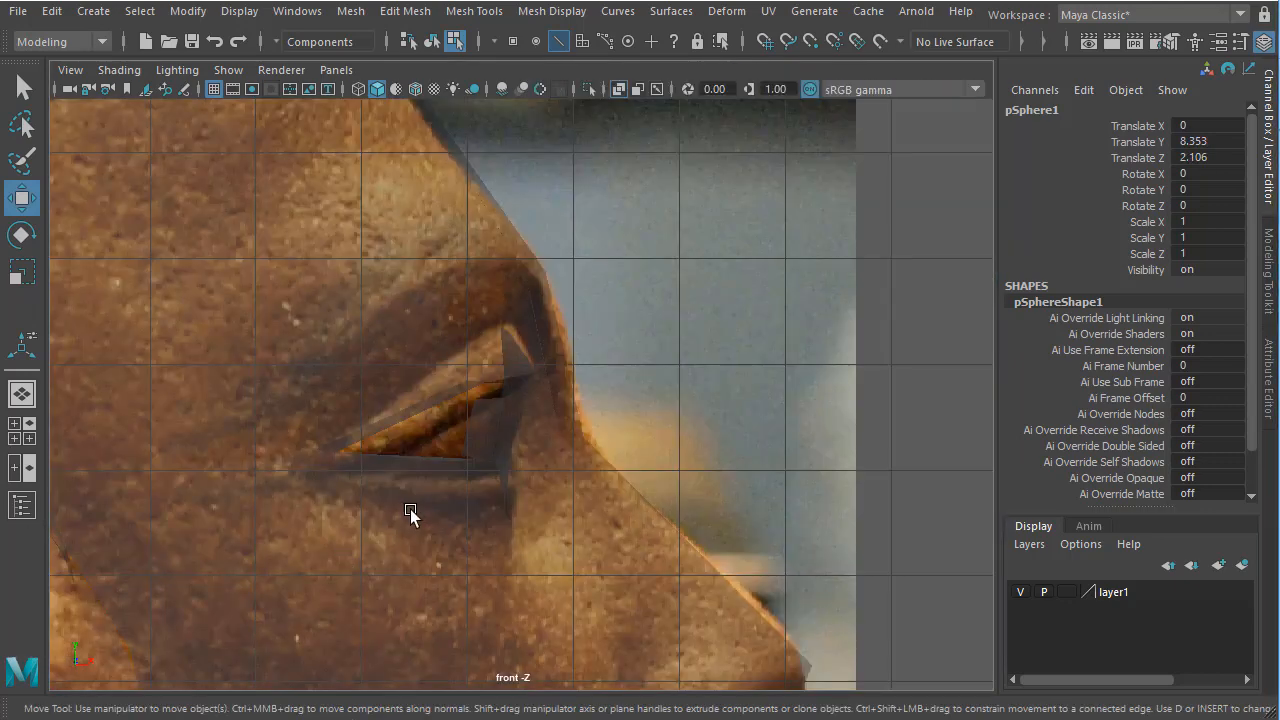
scroll(198, 479, down, 2)
drag(306, 412, 543, 421)
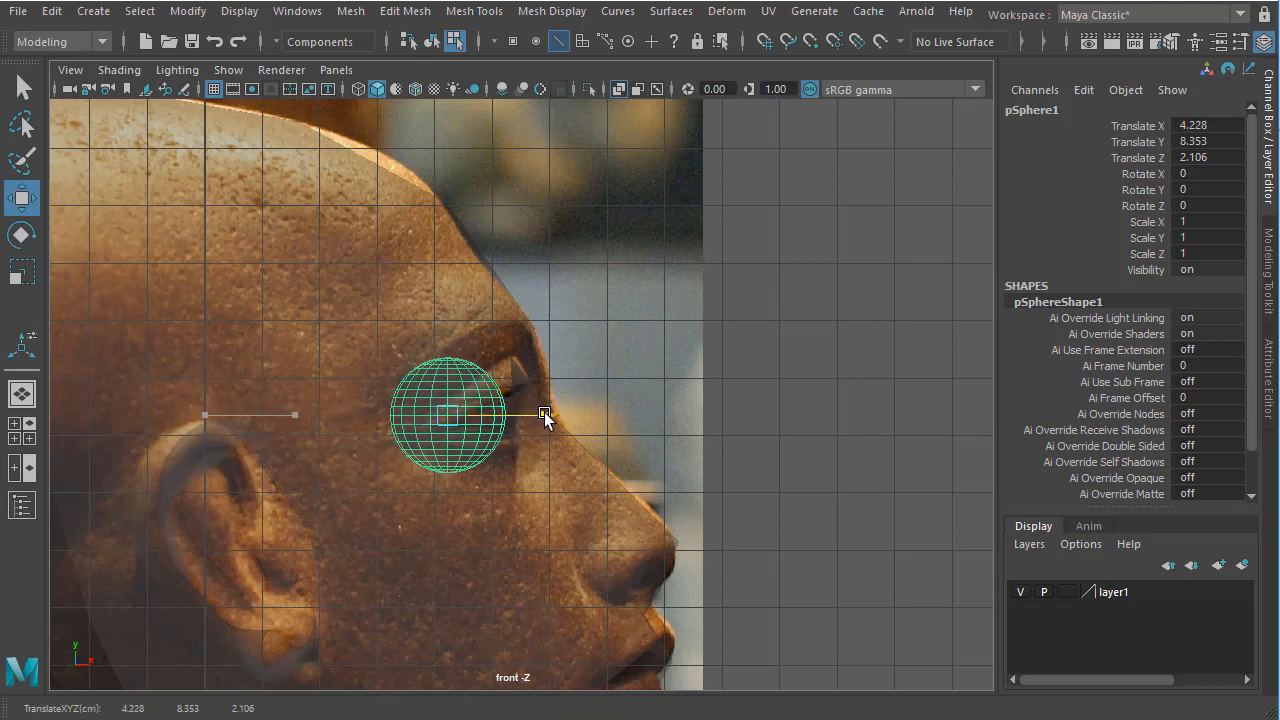
Rotate the sphere so its pole faces forward, setting Rotate Z to 90.
key(e)
drag(504, 335, 555, 464)
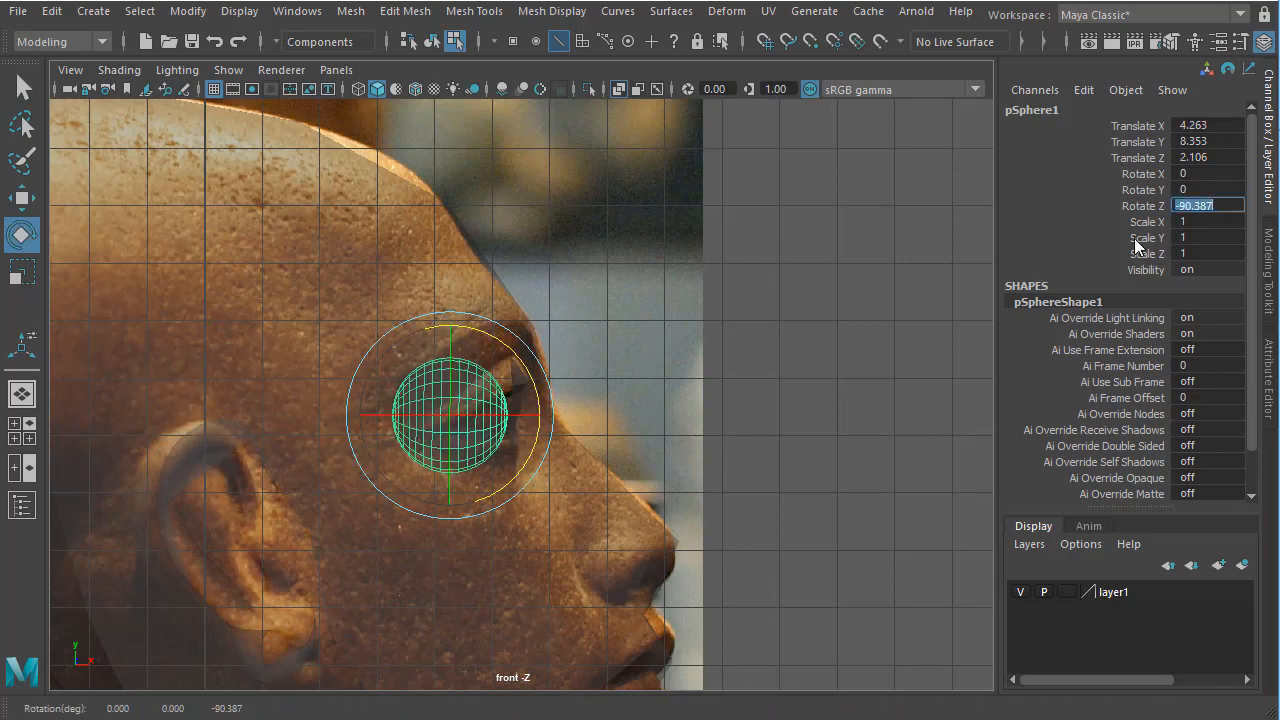
text(90)
key(Return)
Scale the sphere uniformly to 1.299 and move it to Translate X 4.106 to fit the profile eye.
scroll(866, 500, up, 2)
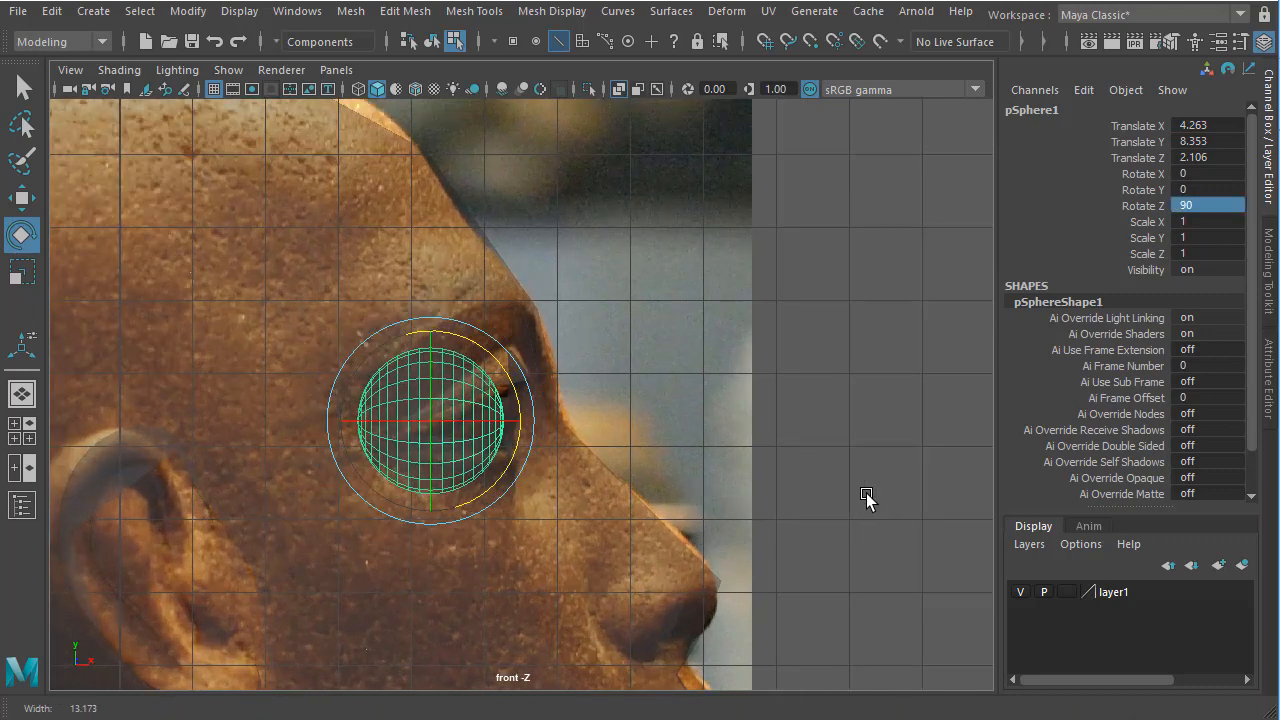
scroll(866, 500, up, 4)
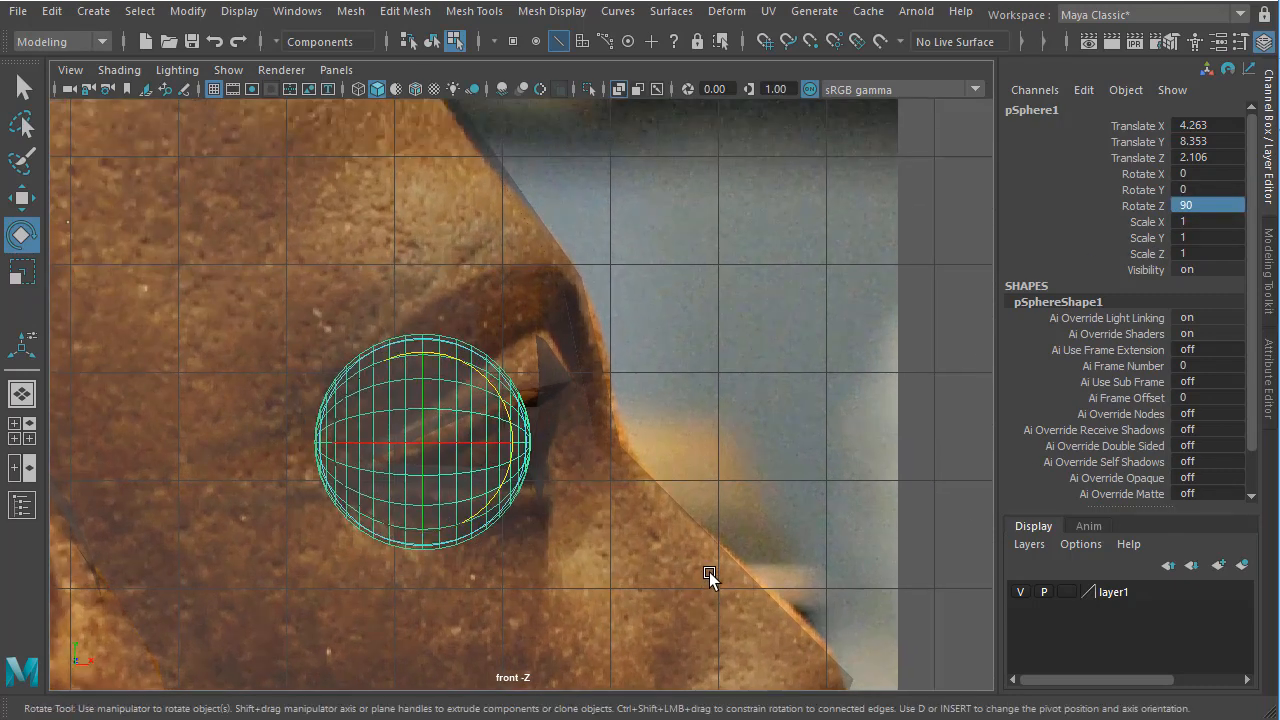
key(r)
drag(425, 447, 478, 445)
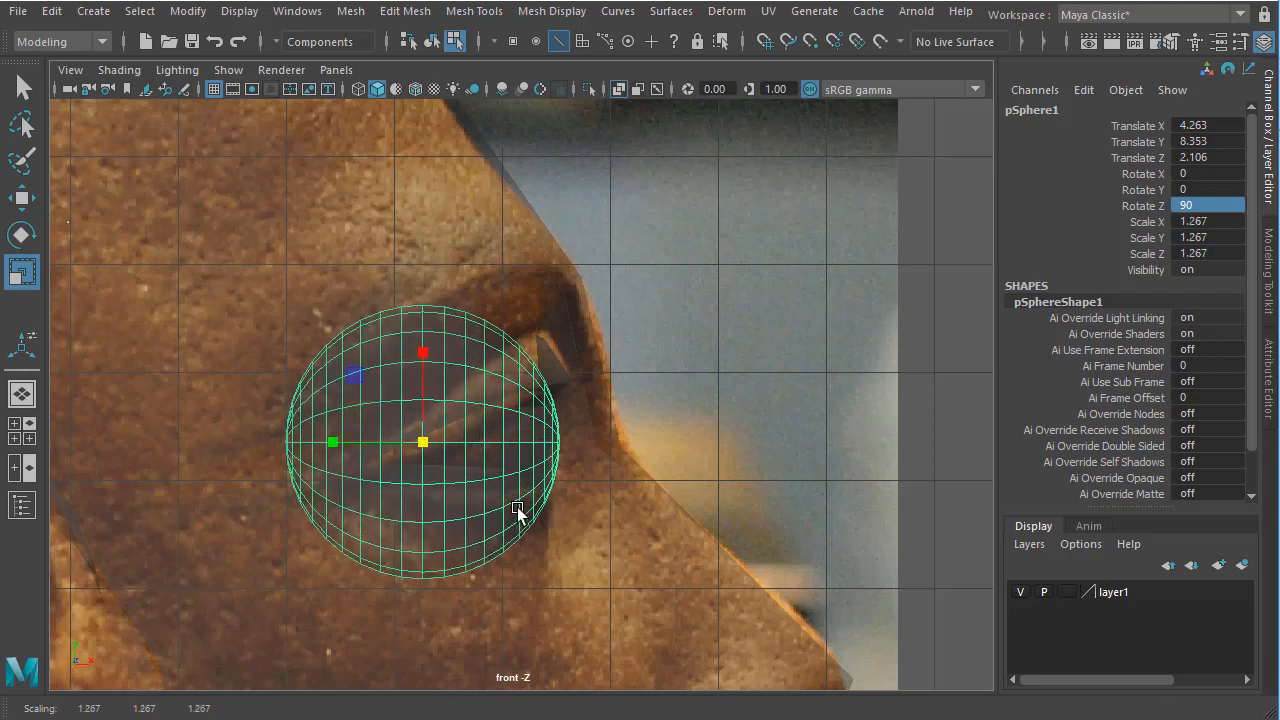
drag(425, 448, 440, 449)
key(w)
Shift the sphere sideways in the perspective view to Translate Z 1.73, centering it in the eye socket.
key(space)
key(space)
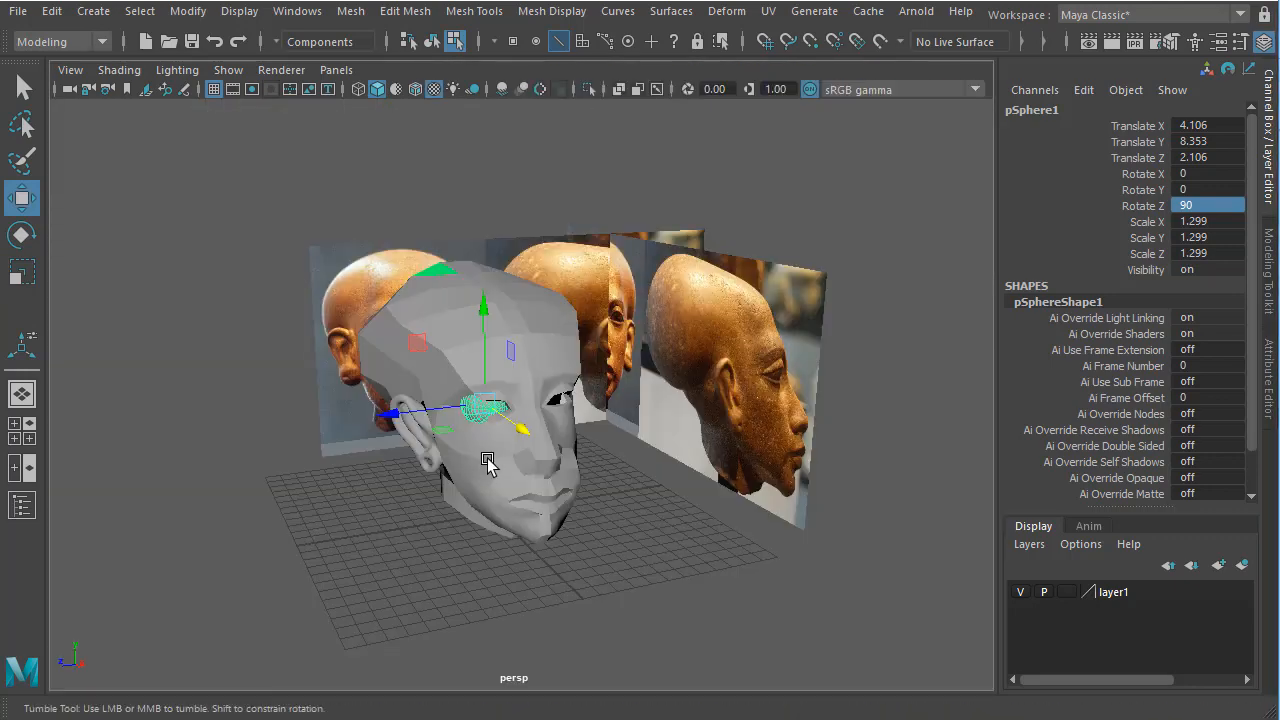
alt+right_drag(489, 462, 774, 515)
alt+drag(218, 482, 264, 493)
drag(343, 474, 356, 470)
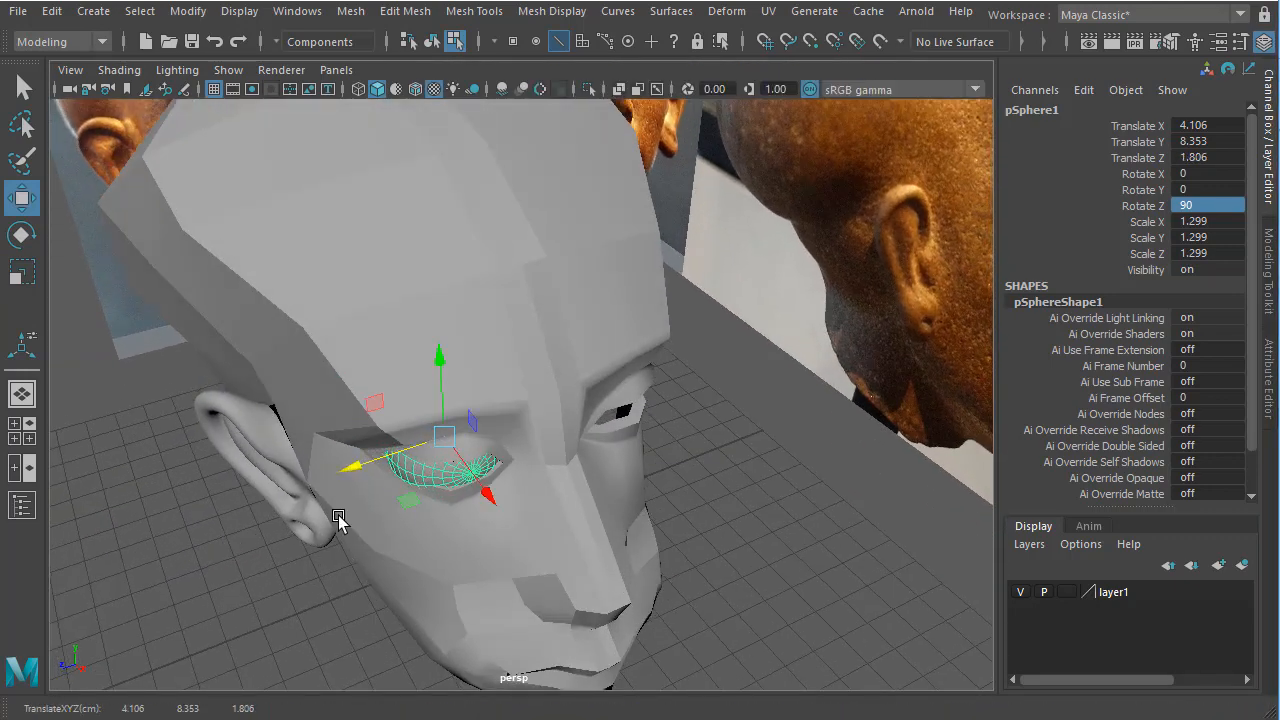
alt+drag(339, 517, 355, 450)
alt+right_drag(420, 517, 570, 525)
alt+drag(414, 546, 460, 615)
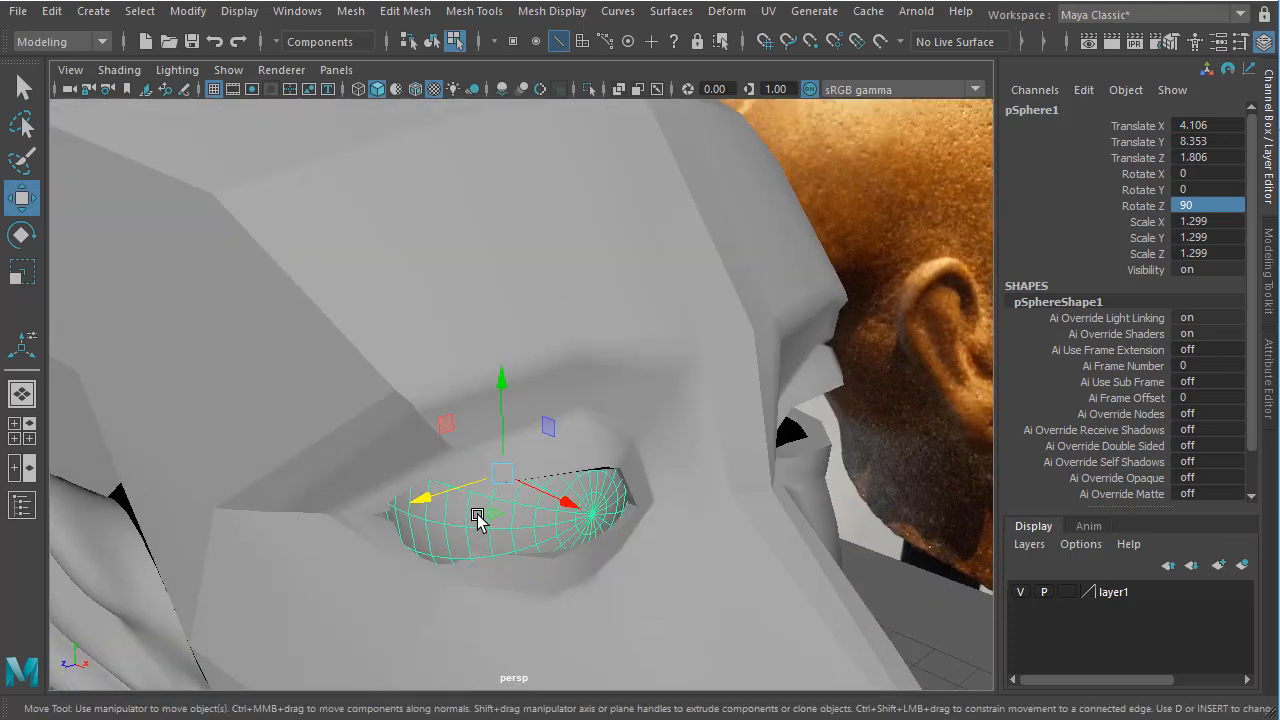
drag(443, 494, 477, 557)
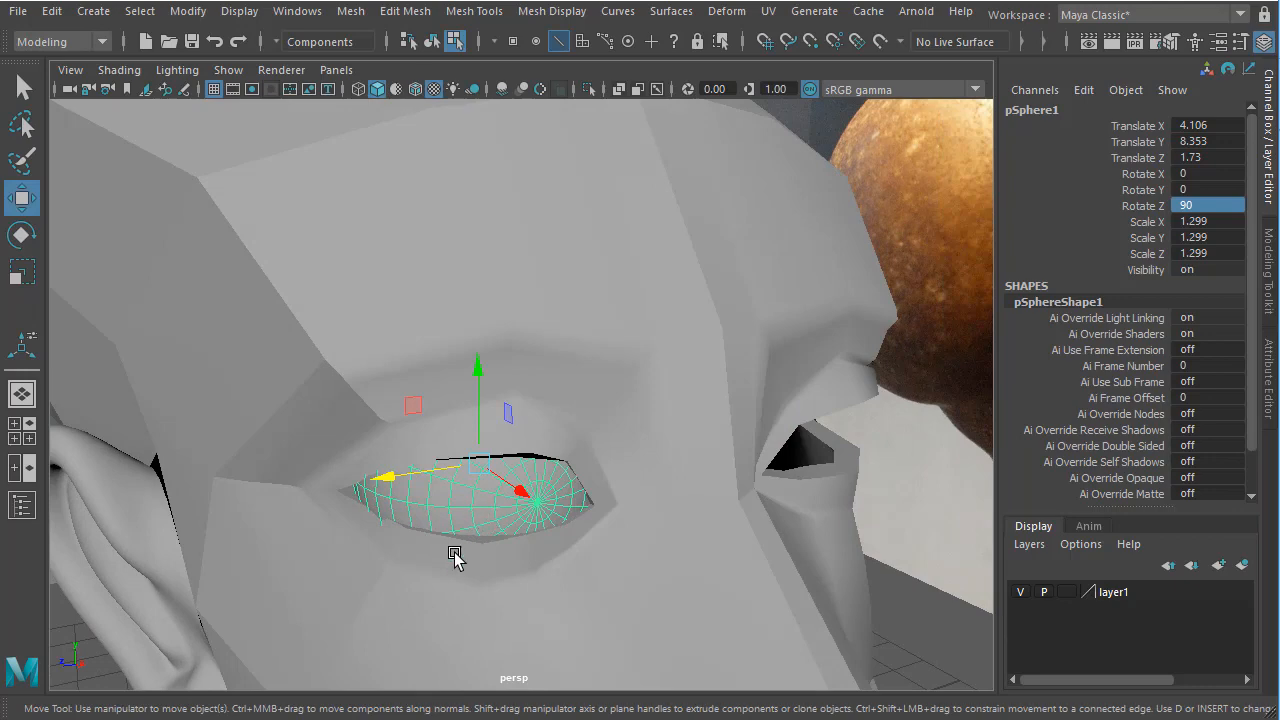
Turn the sphere to Rotate X -13.895 and display the head half smoothed around it.
key(e)
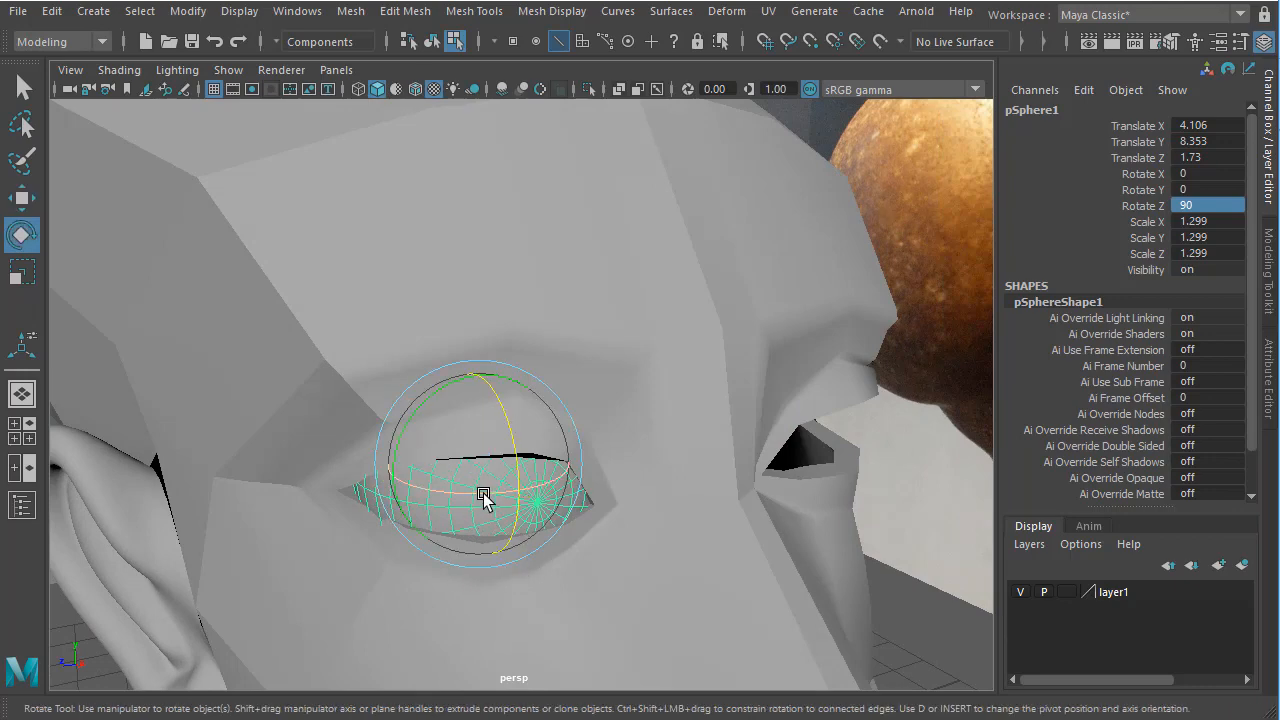
drag(483, 497, 694, 589)
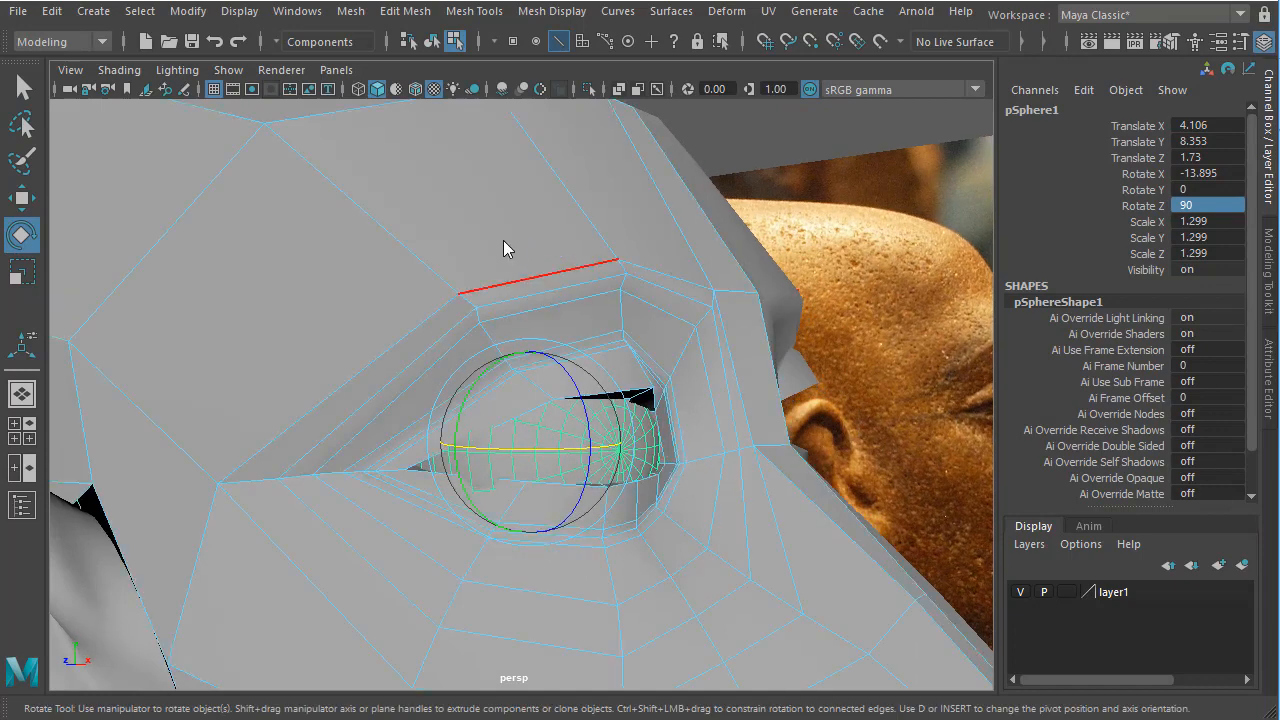
right_drag(504, 249, 449, 351)
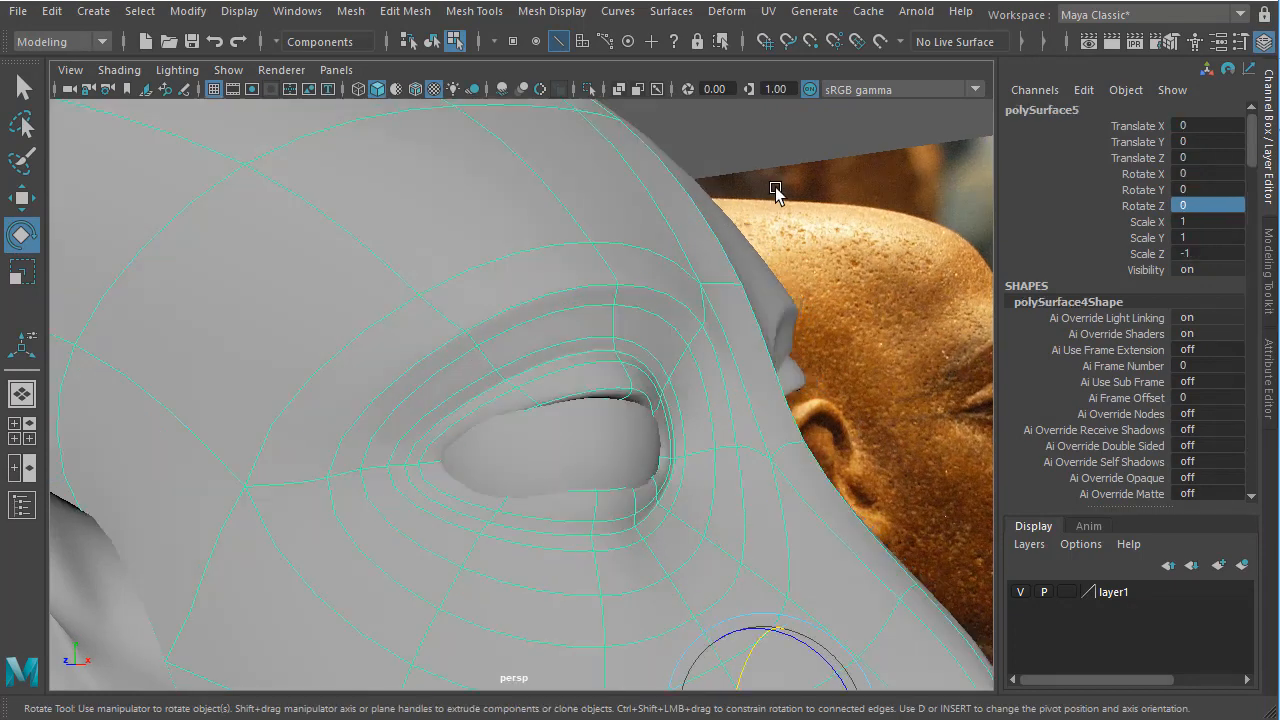
click(784, 171)
alt+drag(508, 517, 426, 454)
Fit the sphere inside the smoothed eyelids at Translate X 3.99 and Translate Z 1.573.
click(426, 455)
alt+drag(432, 500, 445, 570)
right_drag(445, 528, 429, 592)
alt+drag(420, 677, 494, 541)
key(w)
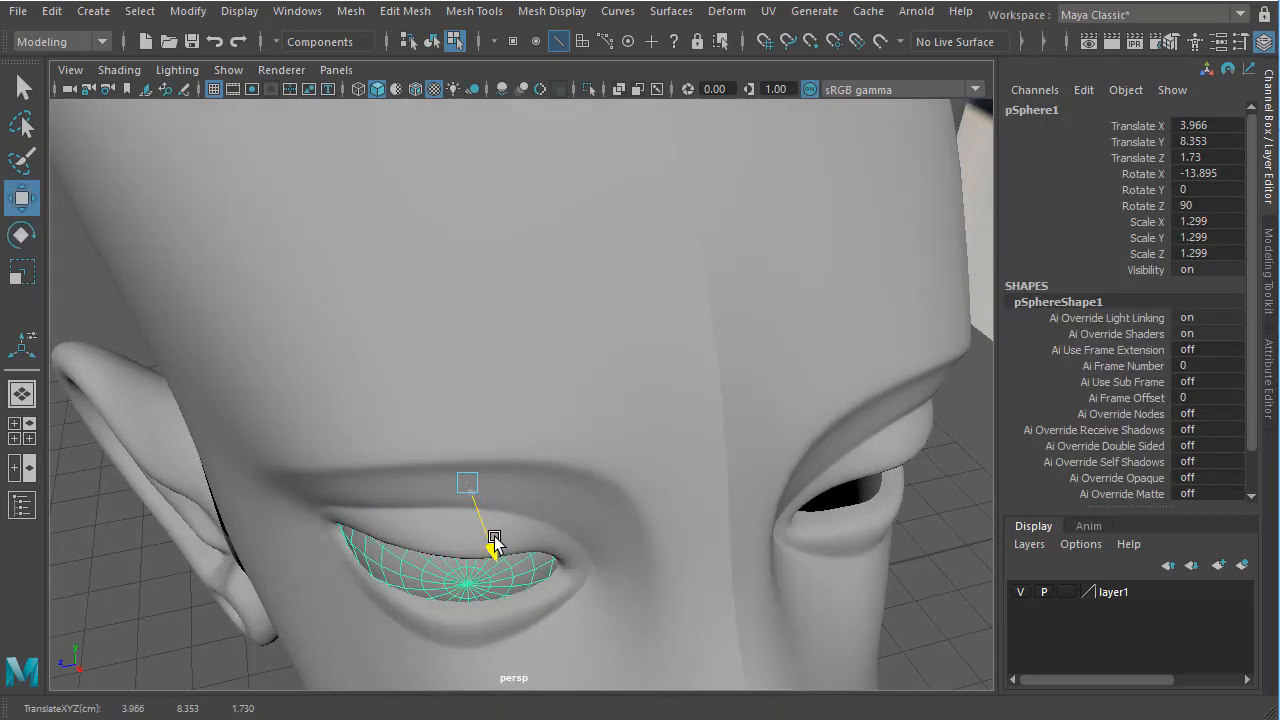
drag(399, 503, 417, 505)
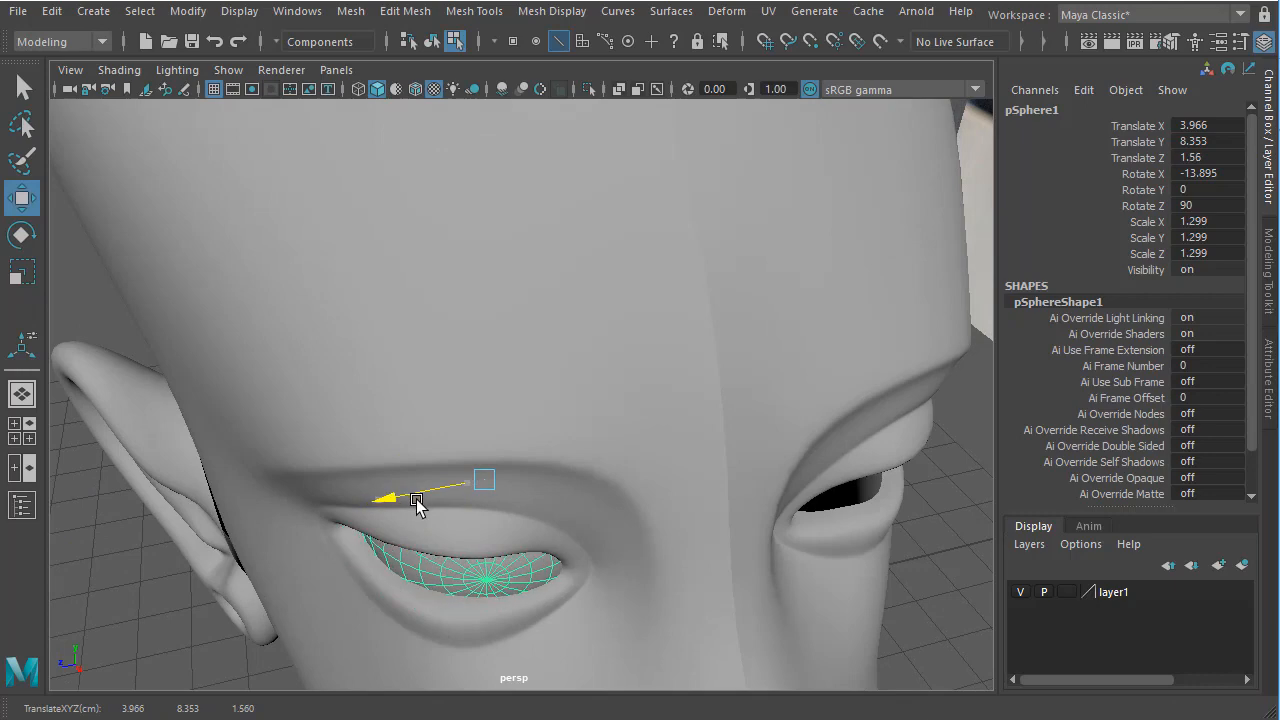
alt+drag(425, 548, 661, 480)
alt+drag(693, 522, 563, 580)
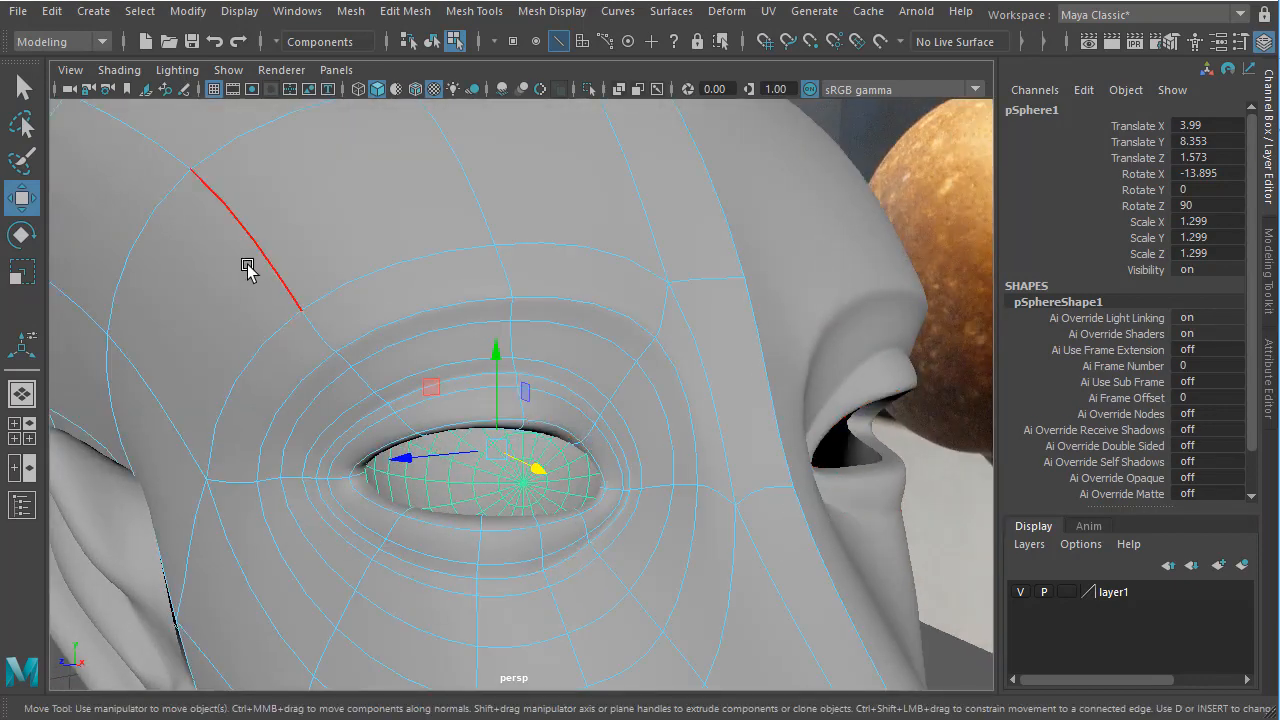
Return the head half to unsmoothed display and adjust the middle edges of the upper eyelid along X around the eyeball.
right_drag(247, 268, 200, 389)
key(1)
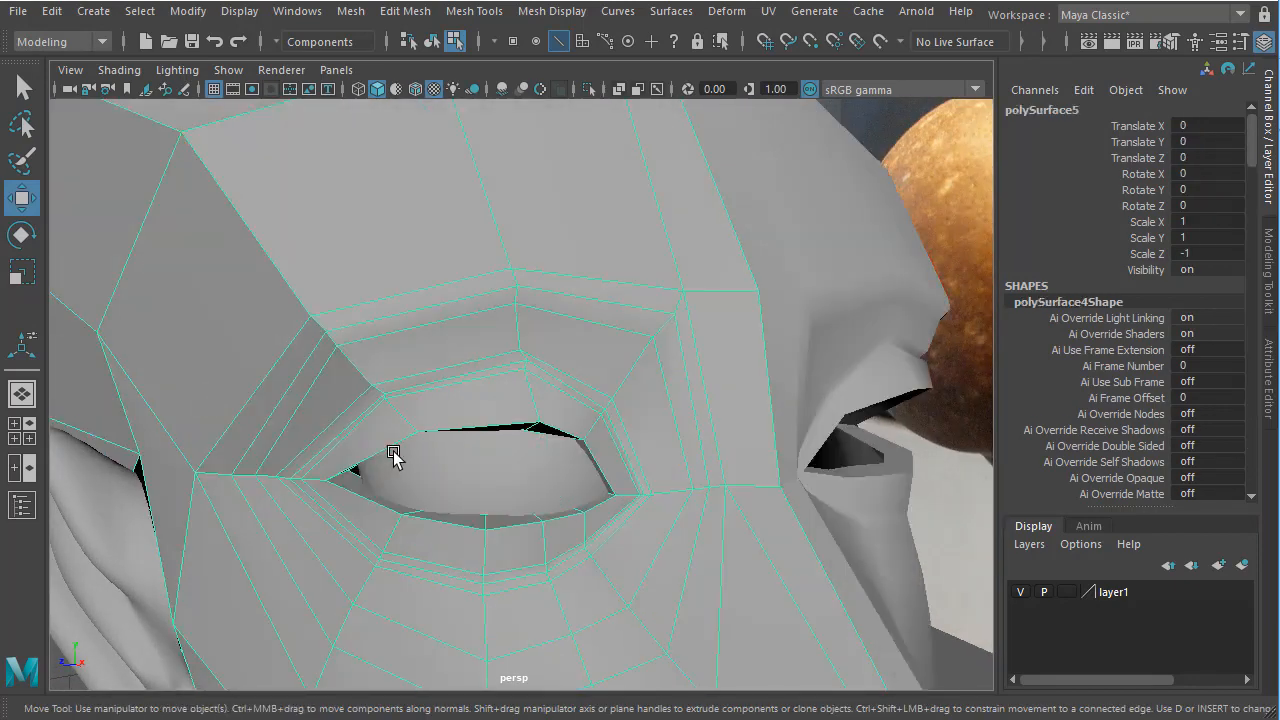
alt+drag(393, 455, 420, 425)
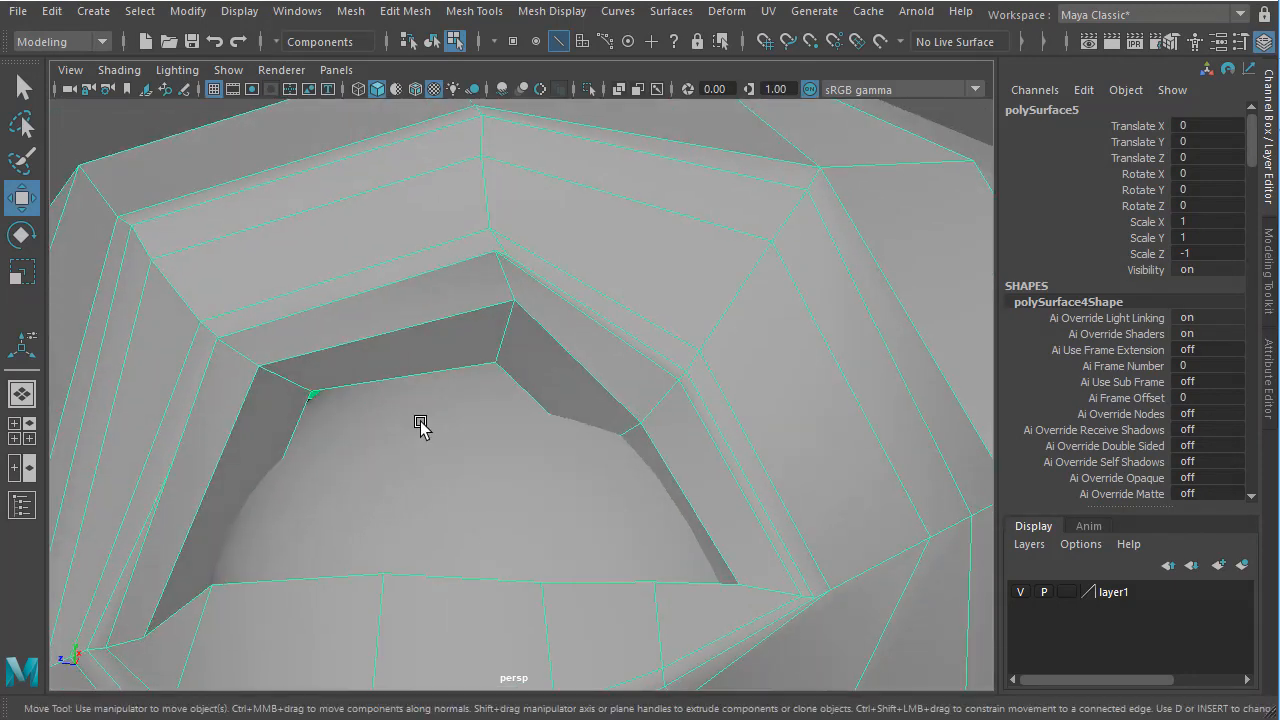
click(418, 249)
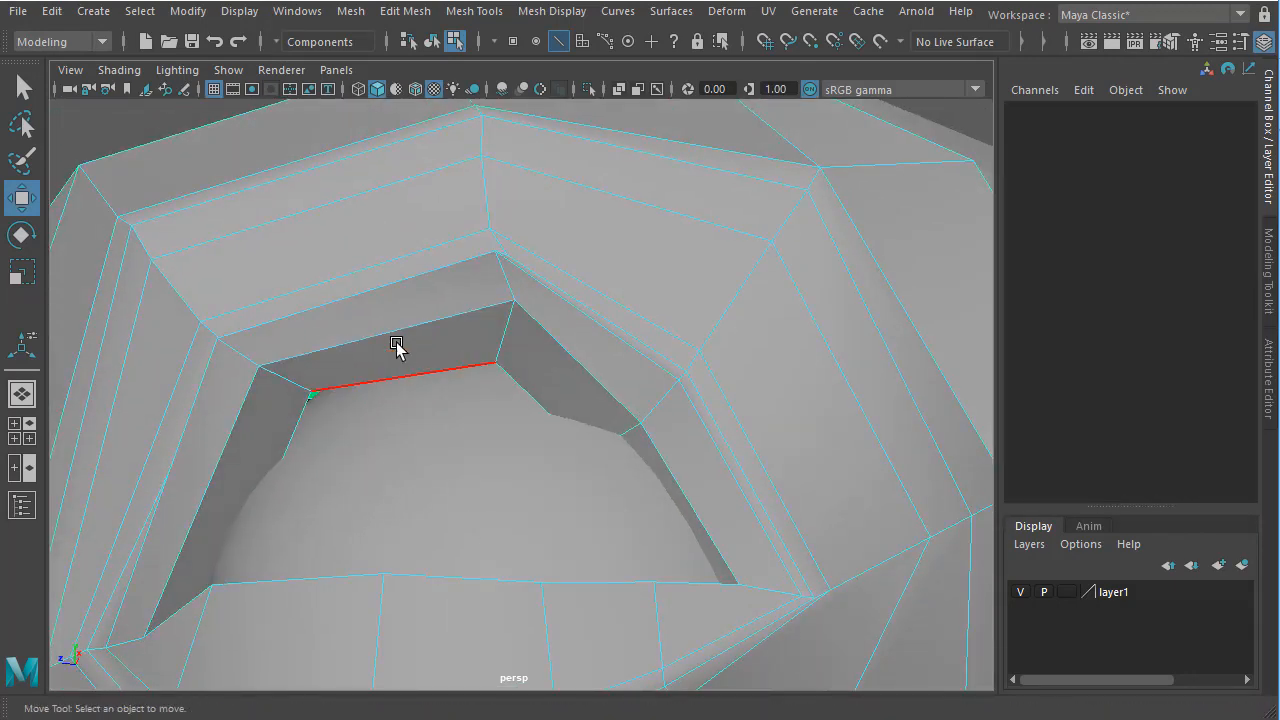
click(385, 331)
alt+drag(461, 470, 470, 472)
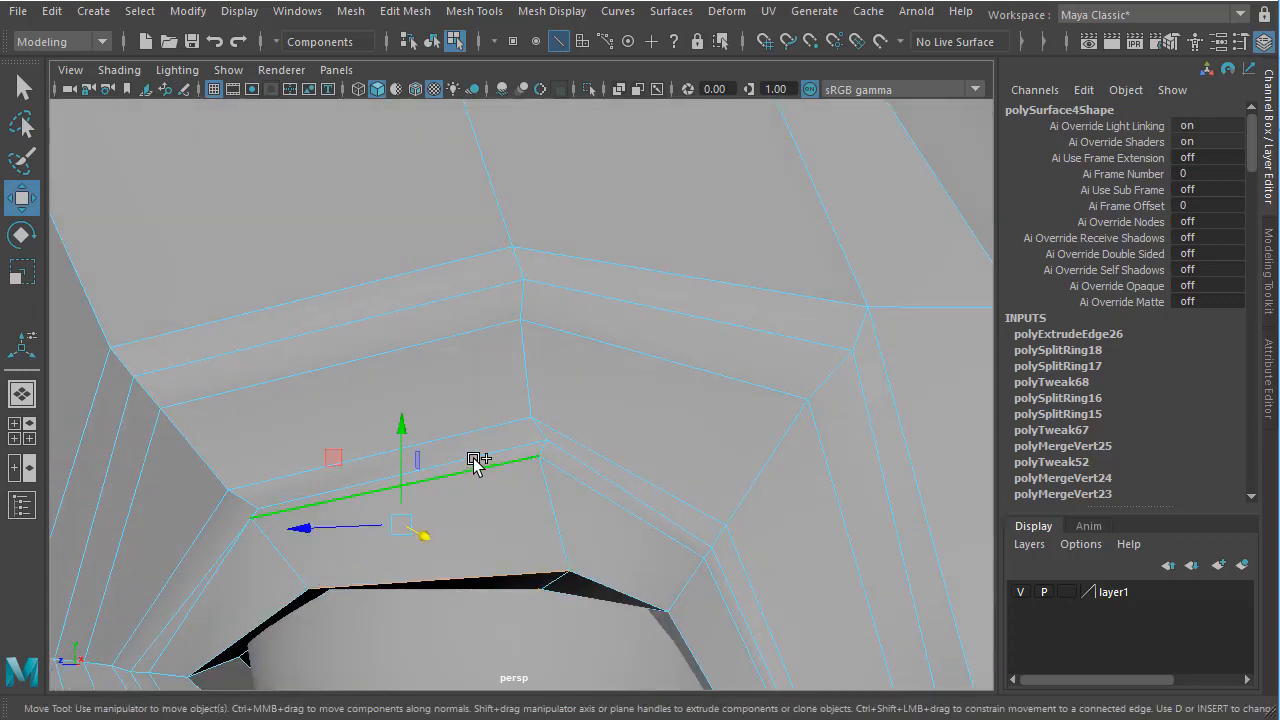
shift+click(463, 434)
alt+drag(420, 550, 366, 525)
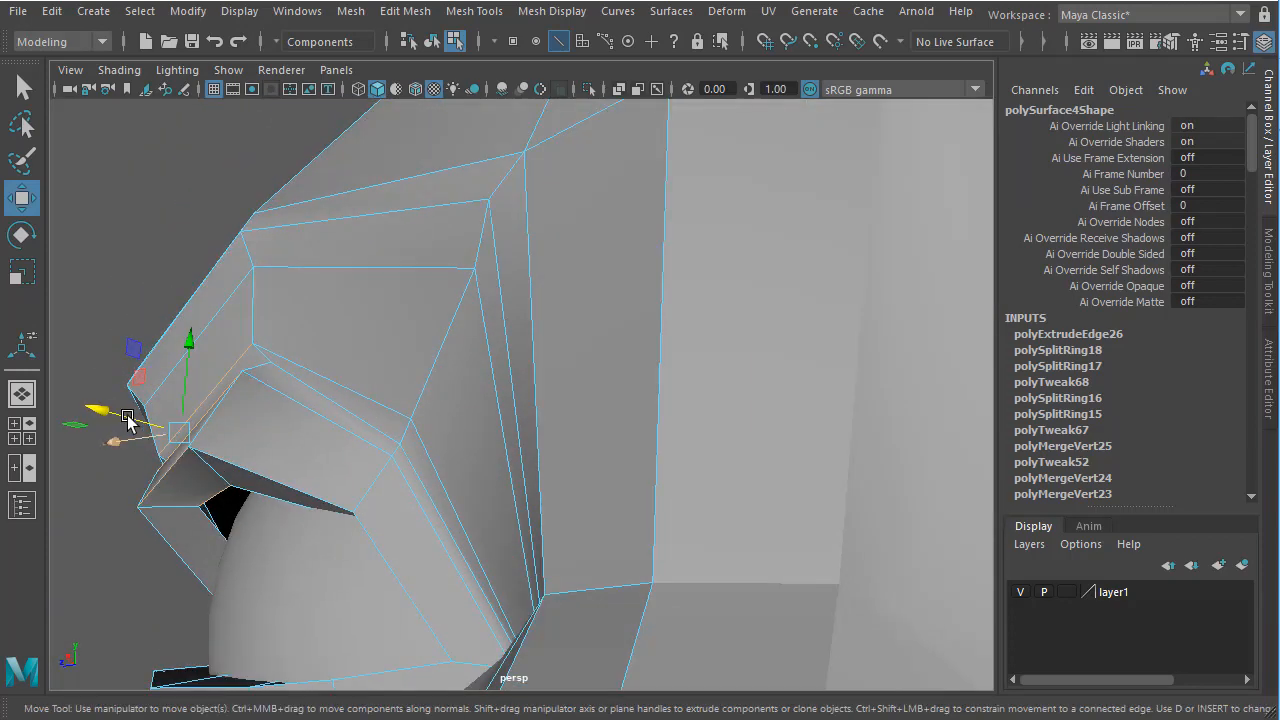
drag(120, 413, 300, 429)
alt+drag(346, 466, 235, 397)
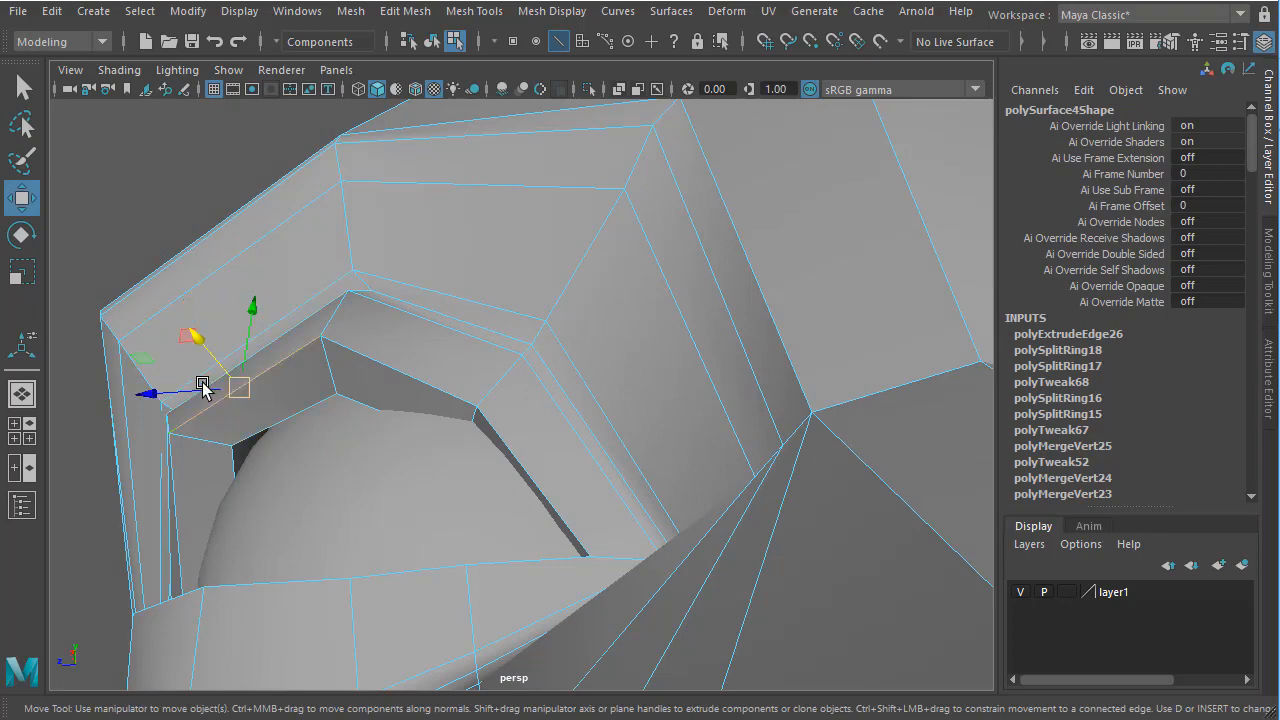
alt+drag(360, 474, 546, 514)
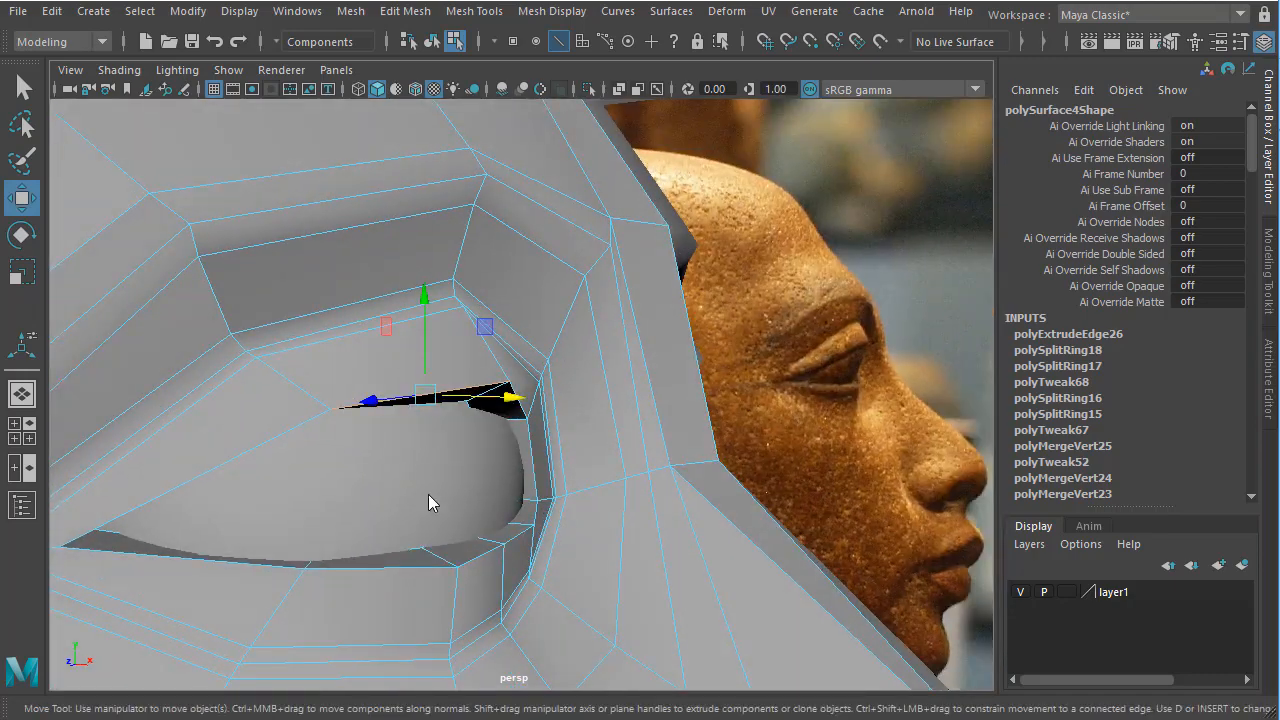
Undo the last change and insert two edge loops around the eye opening near the eyelid rim.
right_drag(434, 457, 424, 555)
scroll(469, 534, down, 3)
alt+drag(469, 534, 547, 387)
key(ctrl+z)
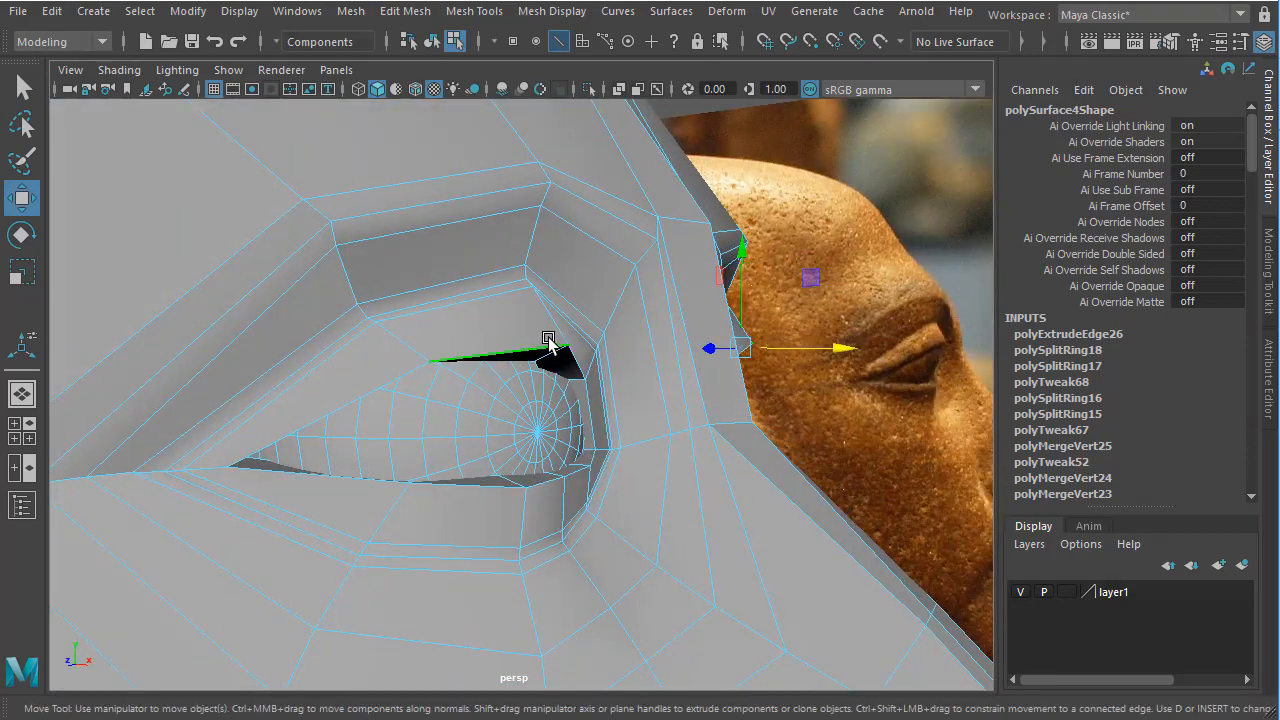
alt+drag(508, 347, 529, 437)
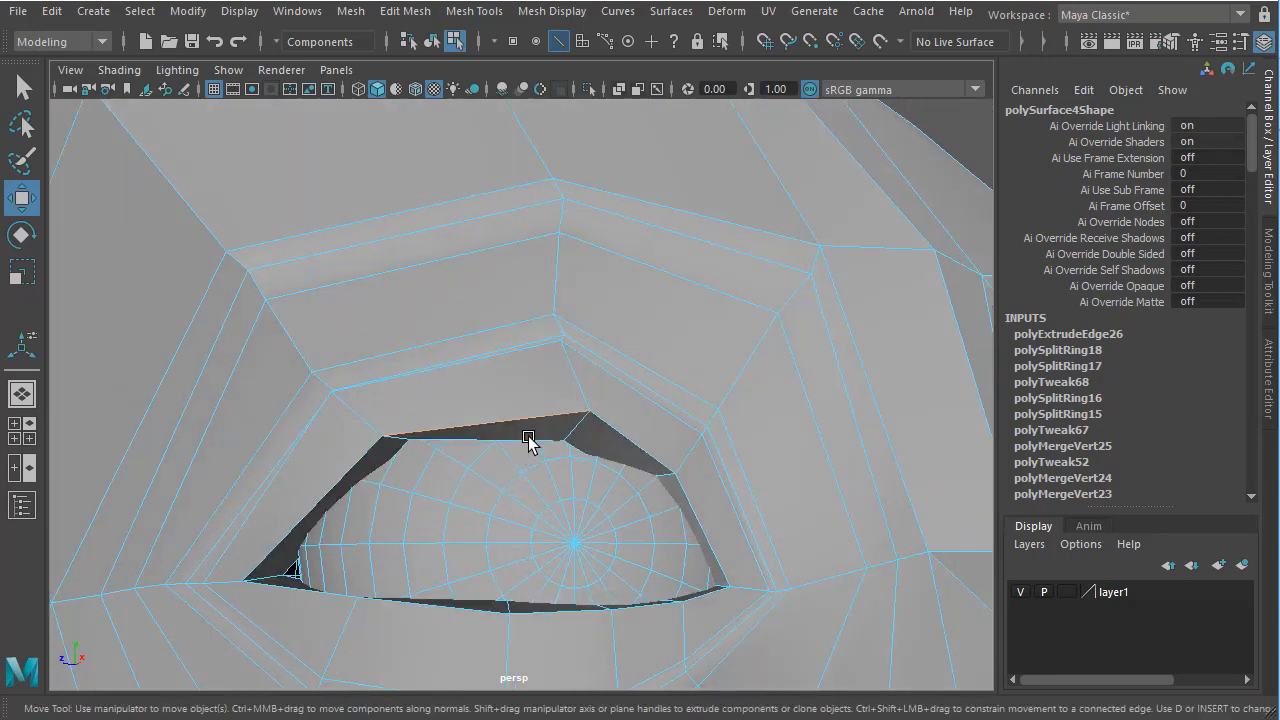
right_drag(548, 399, 530, 522)
shift+right_click(554, 403)
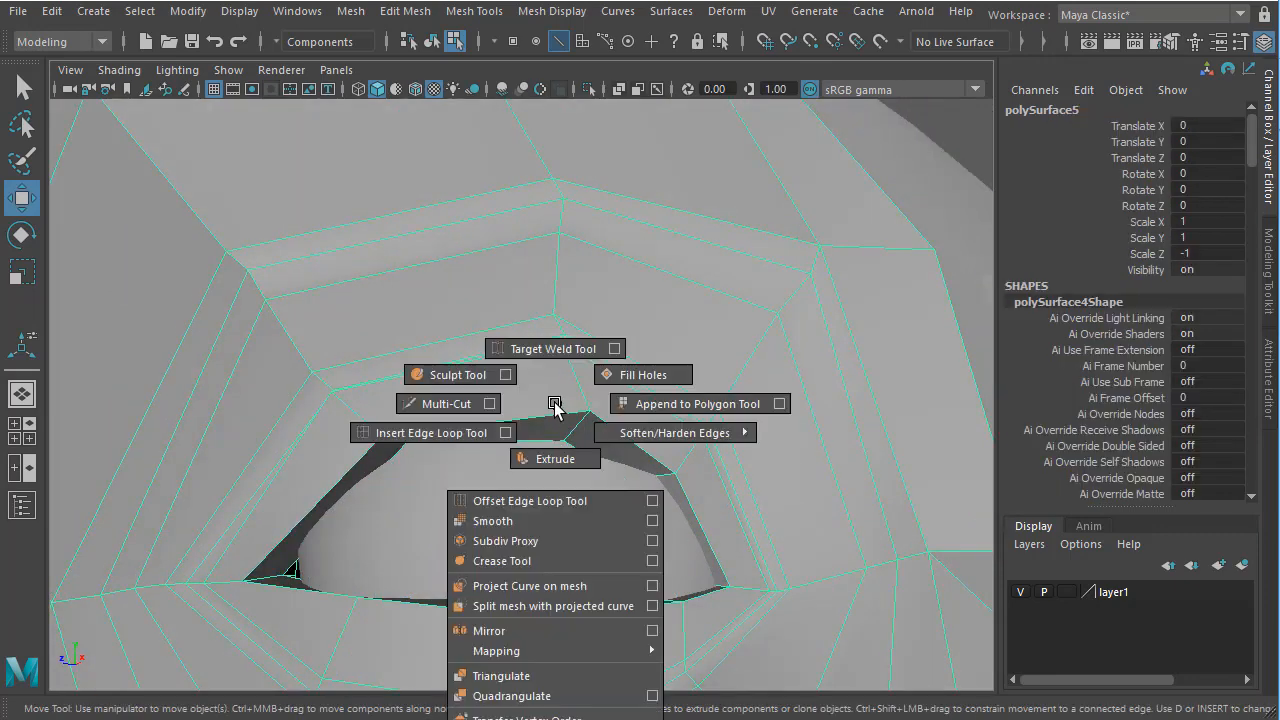
shift+right_drag(443, 424, 332, 436)
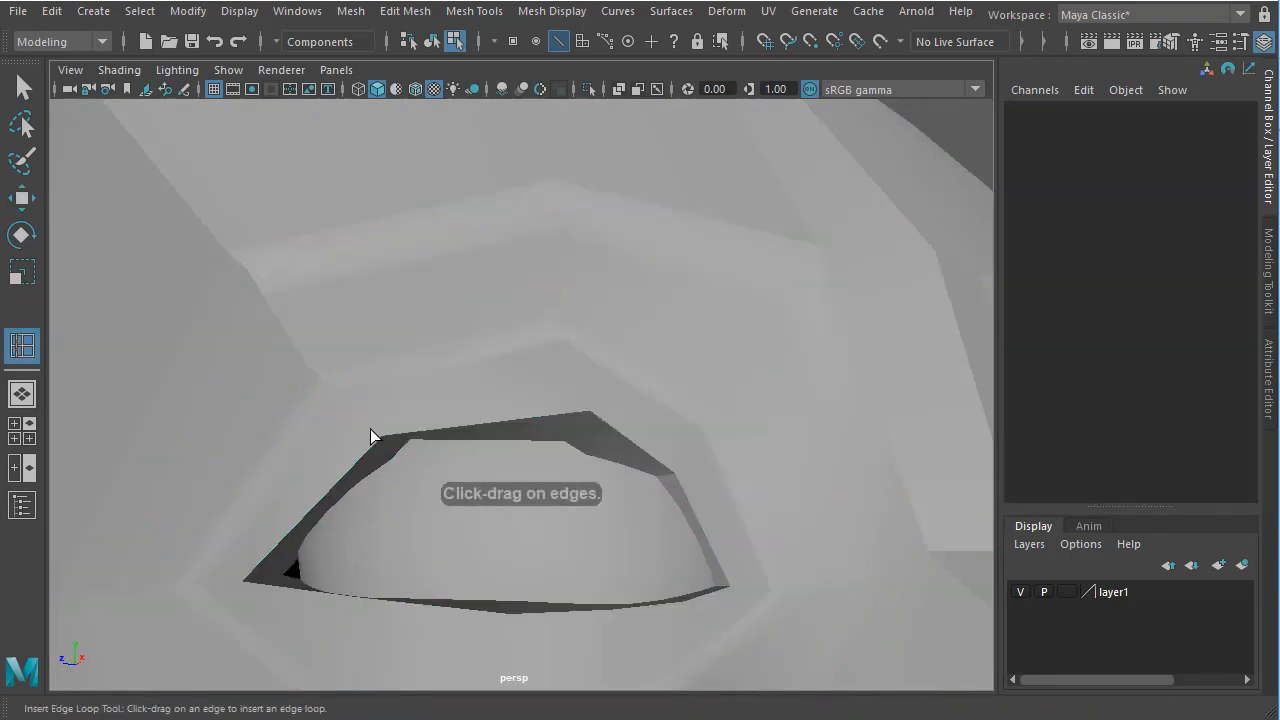
alt+drag(370, 429, 408, 385)
alt+drag(408, 385, 420, 408)
key(w)
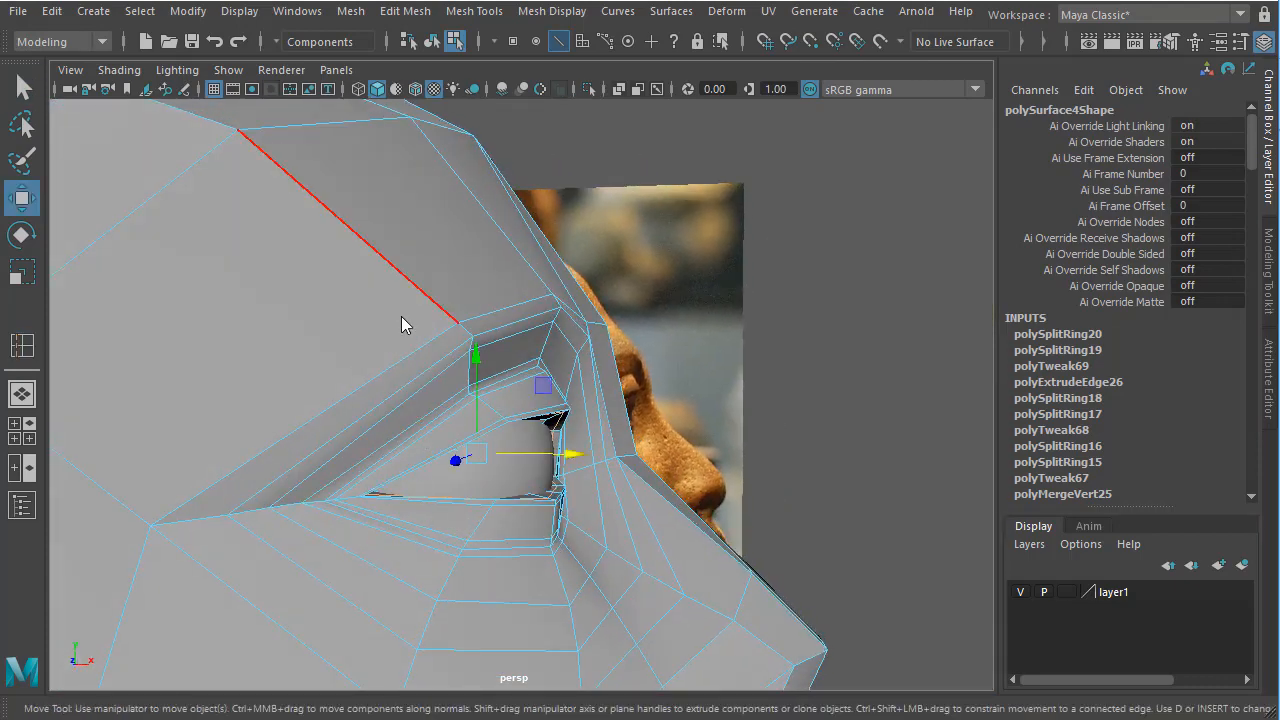
Preview the head half smoothed in object mode and inspect the eyelids and eyeball in profile.
right_drag(401, 324, 362, 432)
key(3)
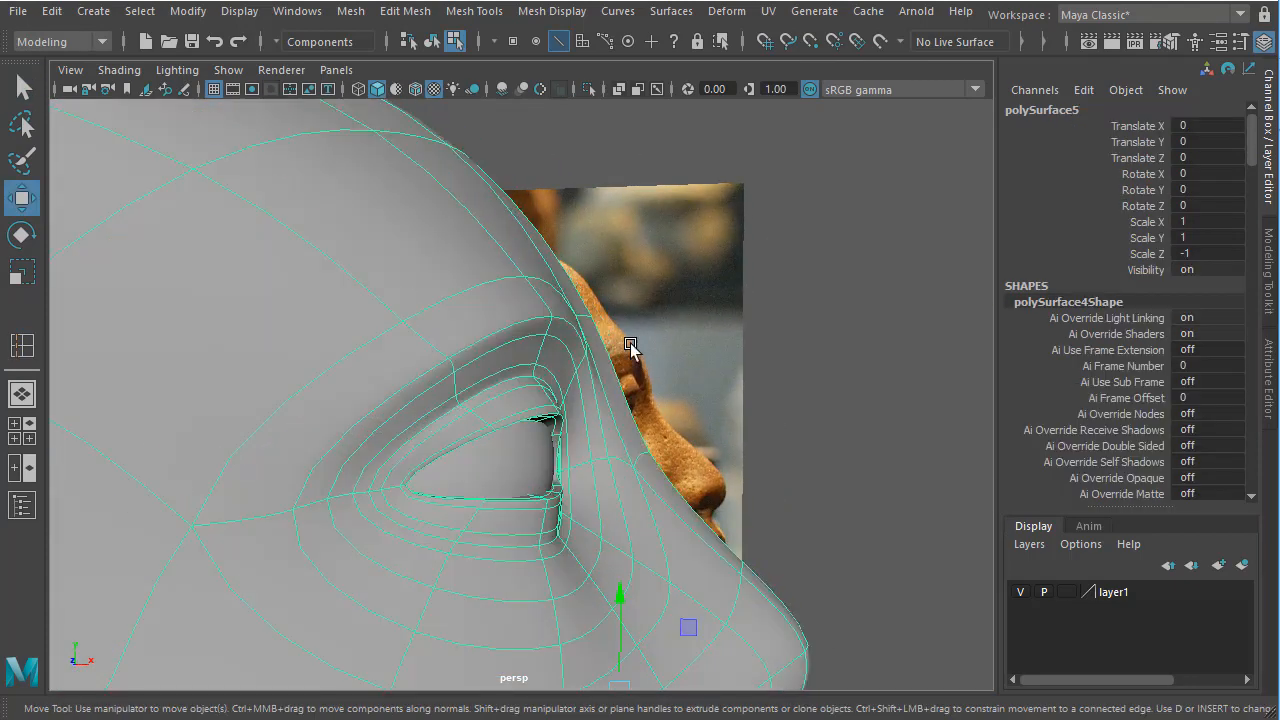
click(729, 254)
alt+drag(608, 435, 646, 433)
alt+right_drag(494, 434, 226, 525)
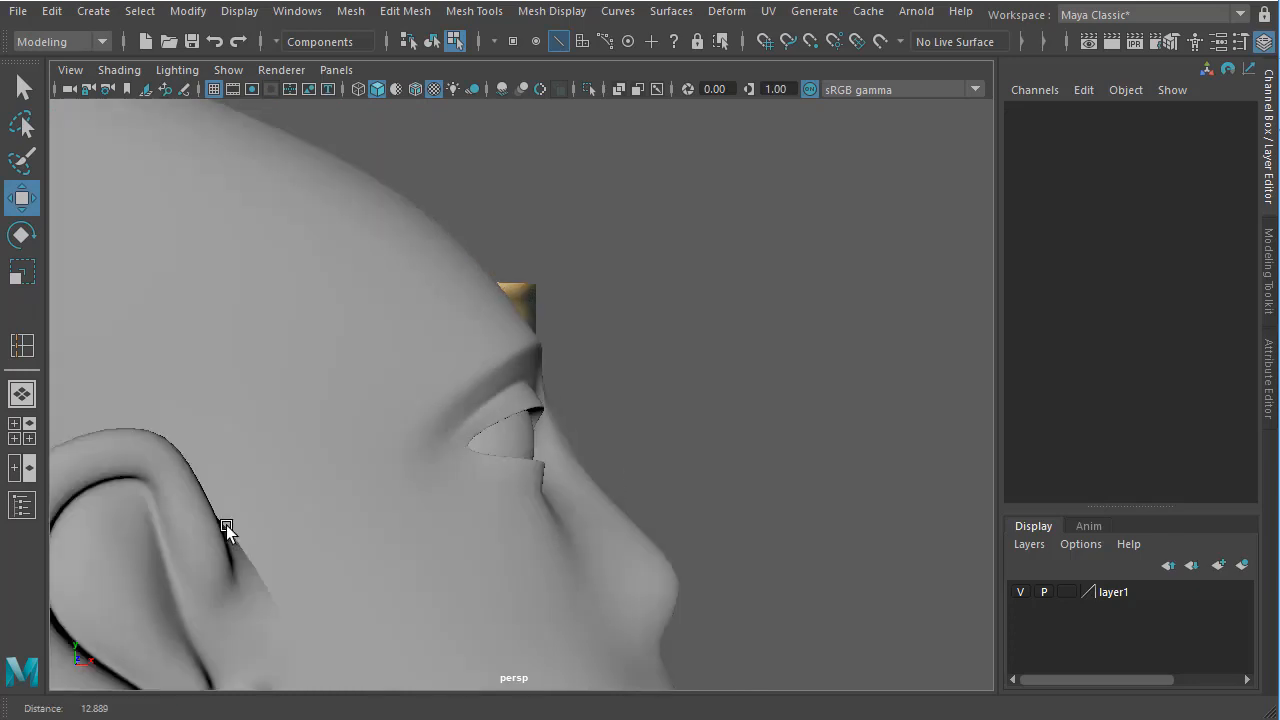
alt+drag(226, 525, 490, 420)
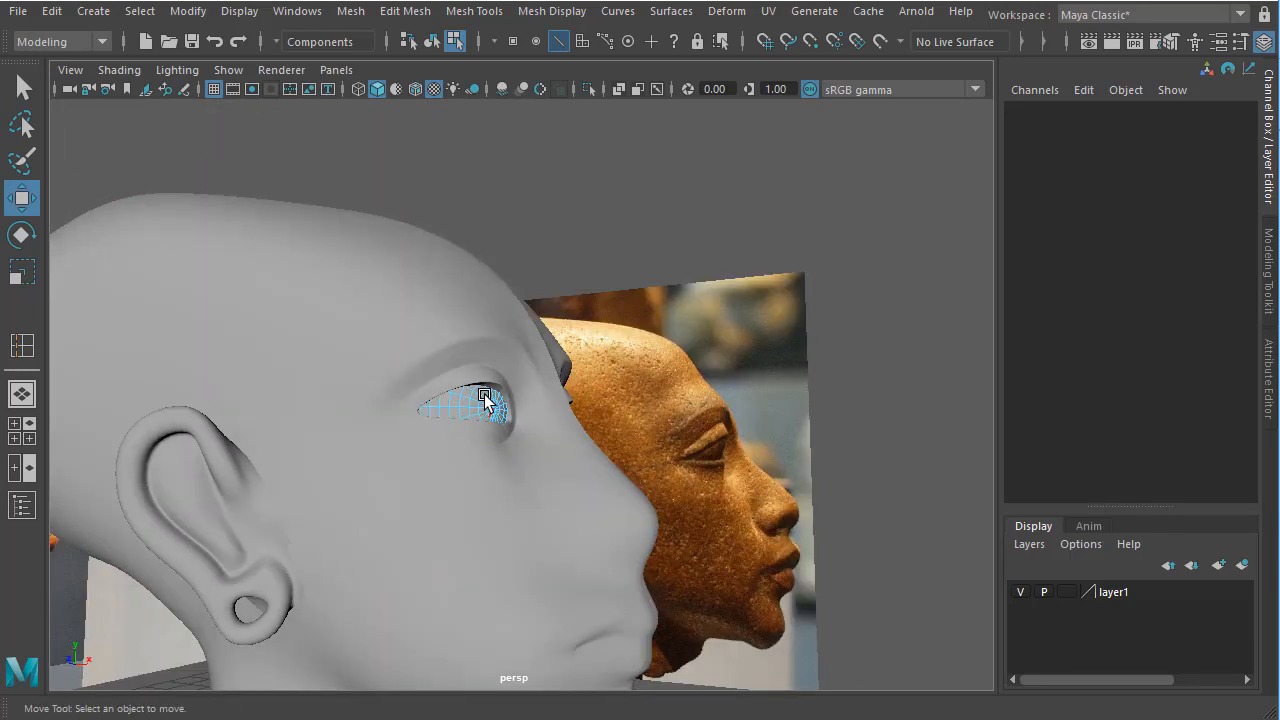
Select the triangular faces around the poles of the sphere eyeball in face selection mode.
right_drag(484, 398, 443, 517)
alt+drag(443, 517, 380, 537)
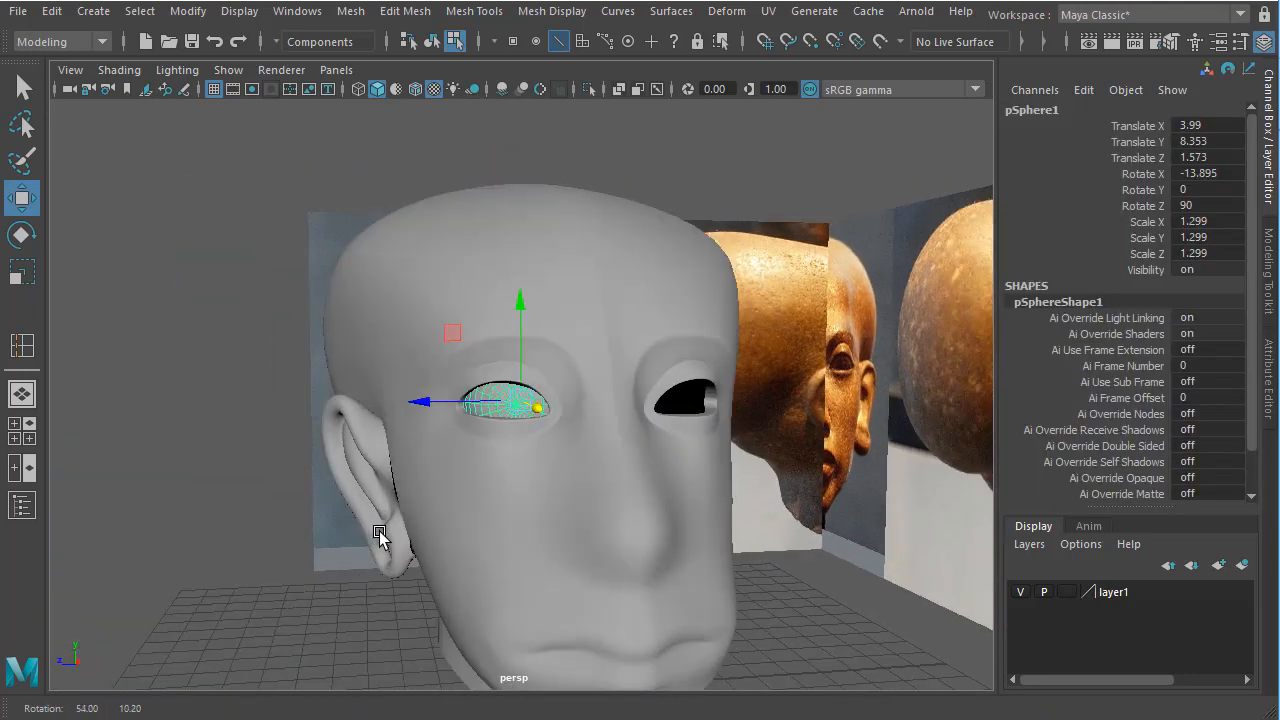
scroll(820, 500, up, 10)
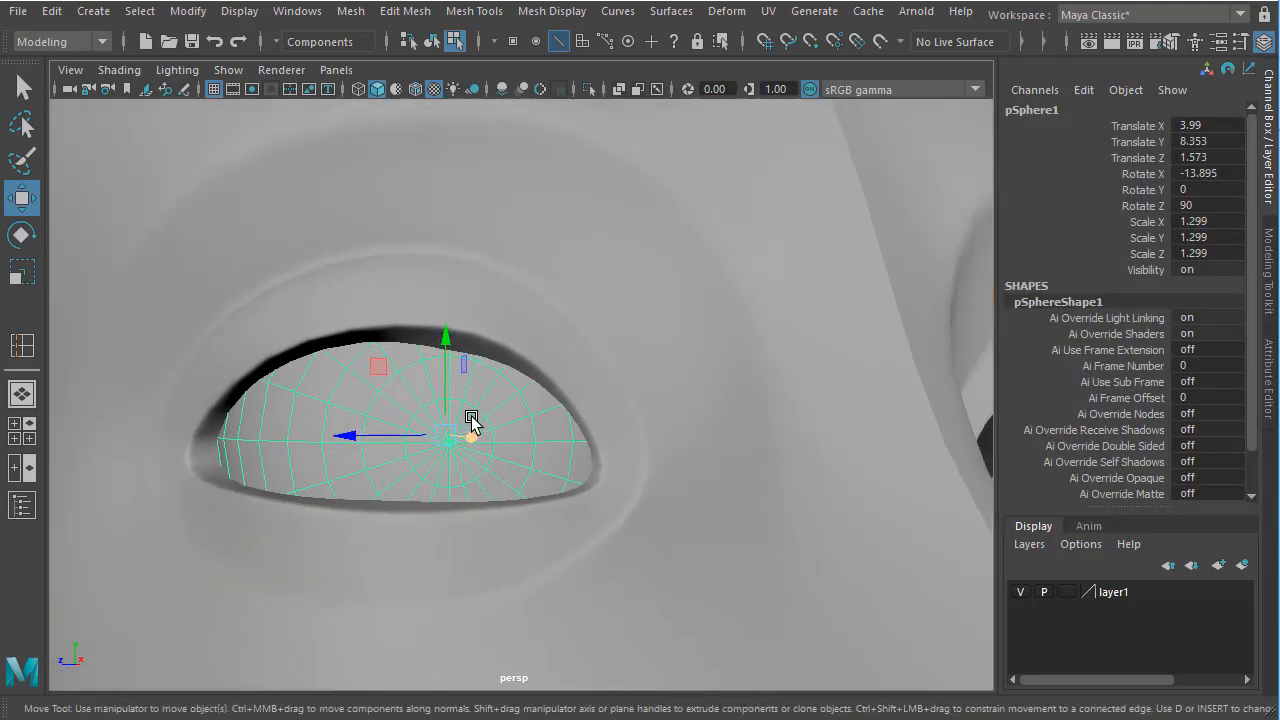
right_drag(471, 421, 428, 437)
drag(454, 449, 461, 457)
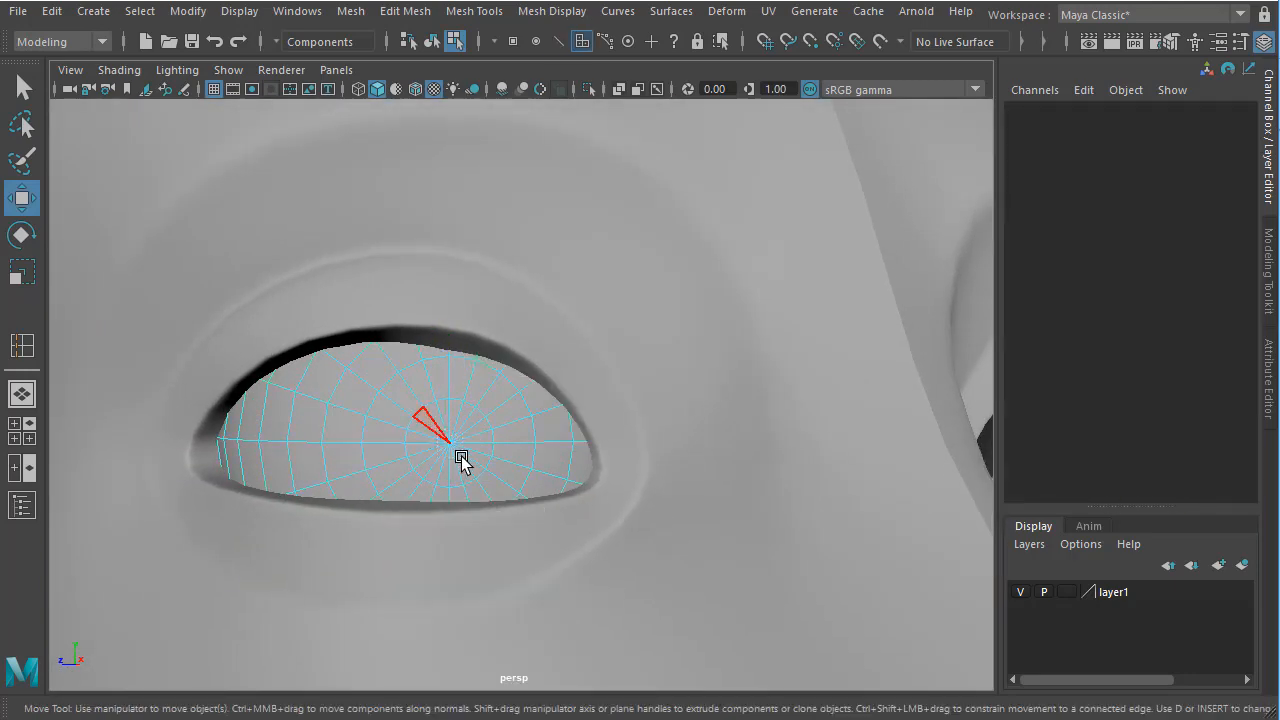
alt+drag(371, 491, 480, 490)
alt+right_drag(480, 490, 246, 477)
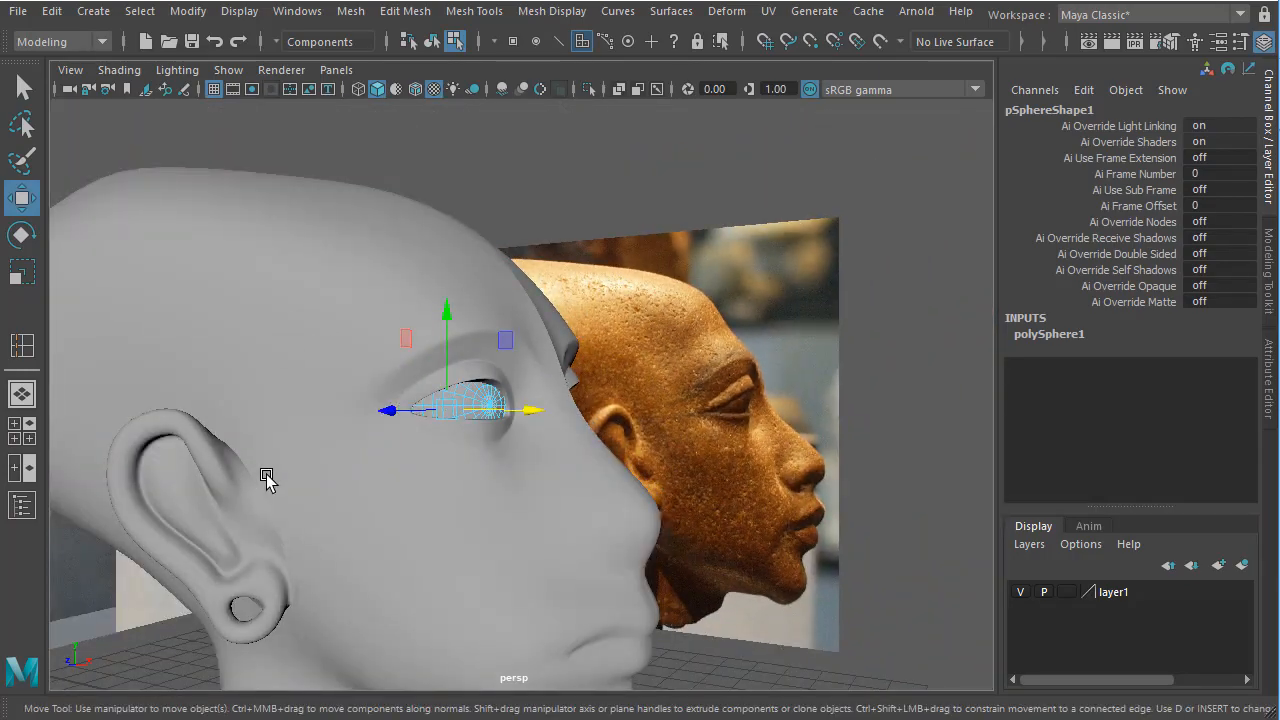
Display the scene in wireframe, deselect the faces at the eyeball's rear pole and grow the selection around its front pole.
key(4)
alt+drag(266, 480, 392, 355)
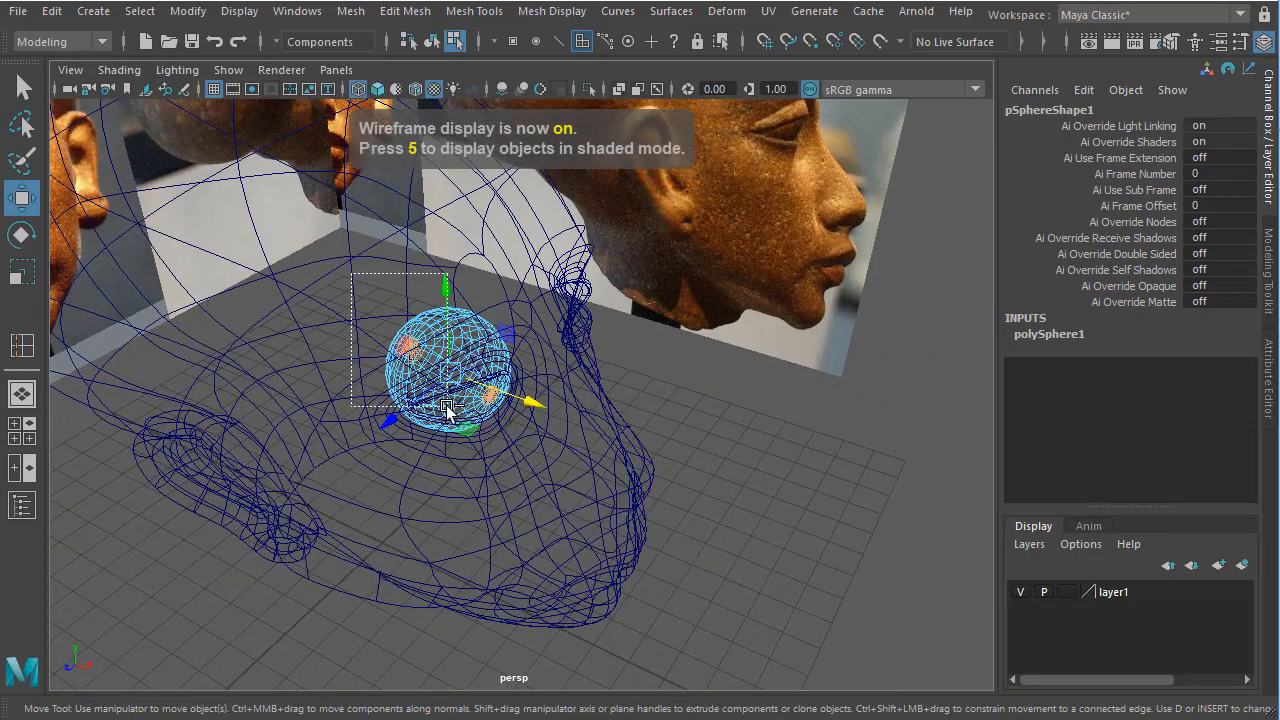
alt+drag(447, 410, 527, 508)
ctrl+right_drag(448, 410, 513, 374)
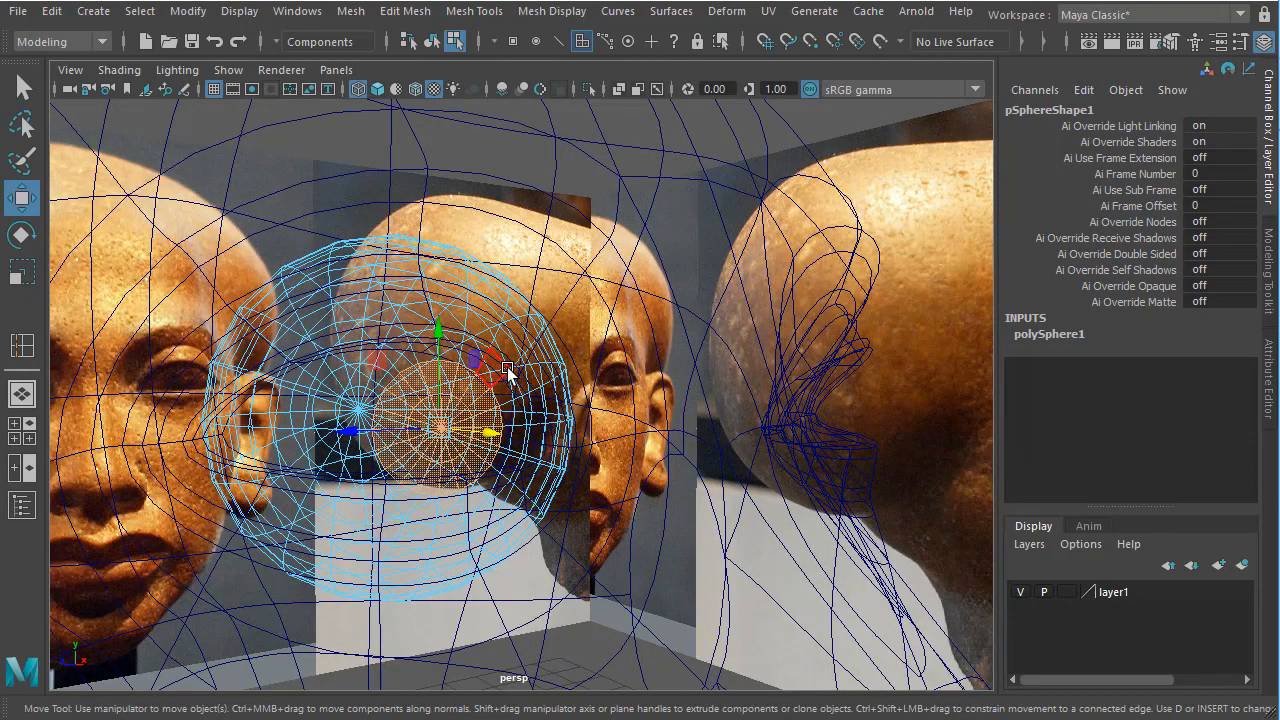
Return to shaded display and grow the eyeball's front face selection outward into a large iris-like disc.
key(4)
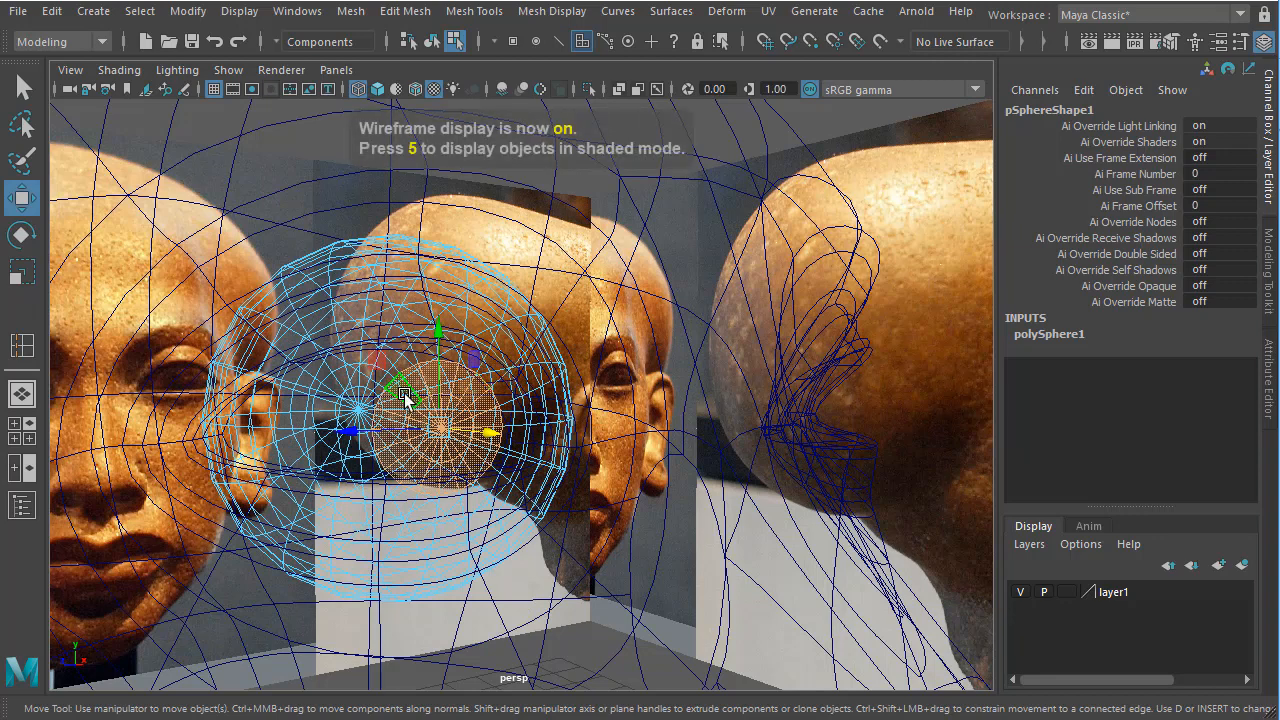
key(5)
scroll(306, 451, up, 1)
shift+right_drag(505, 408, 580, 370)
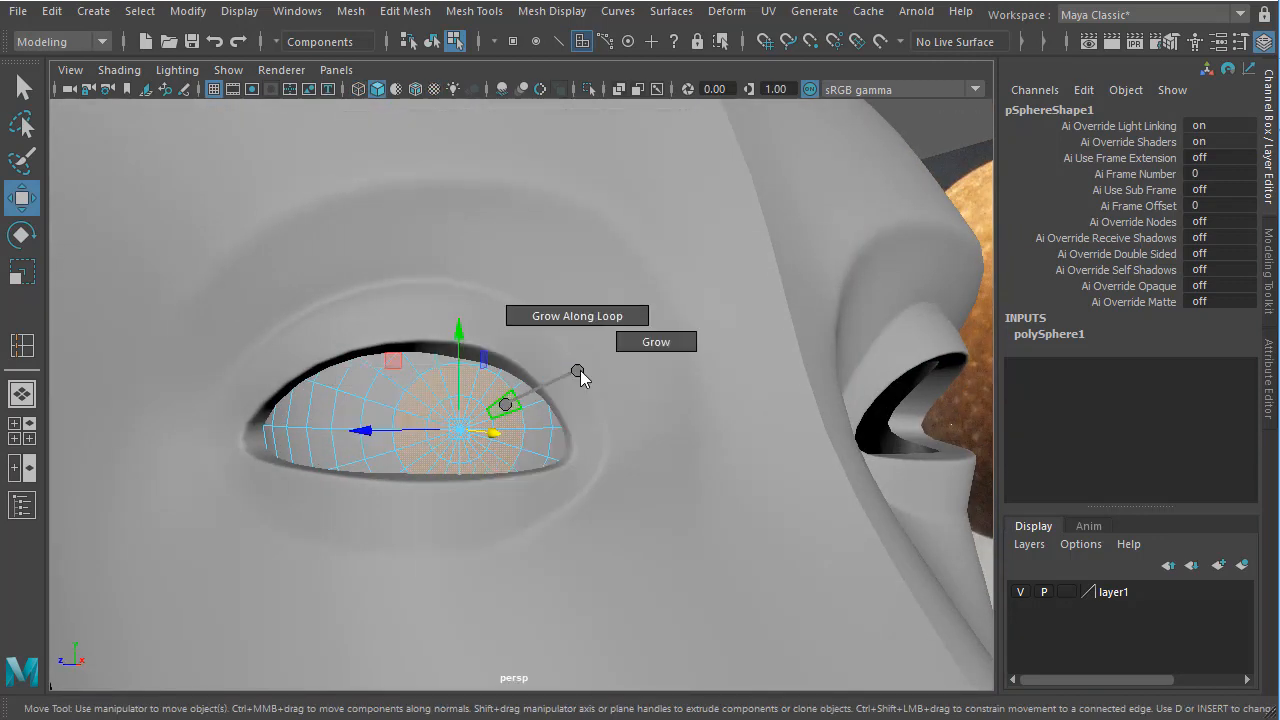
ctrl+right_drag(650, 352, 650, 352)
mouse_move(446, 438)
alt+mouse_down()
mouse_move(400, 443)
mouse_move(428, 440)
alt+mouse_up()
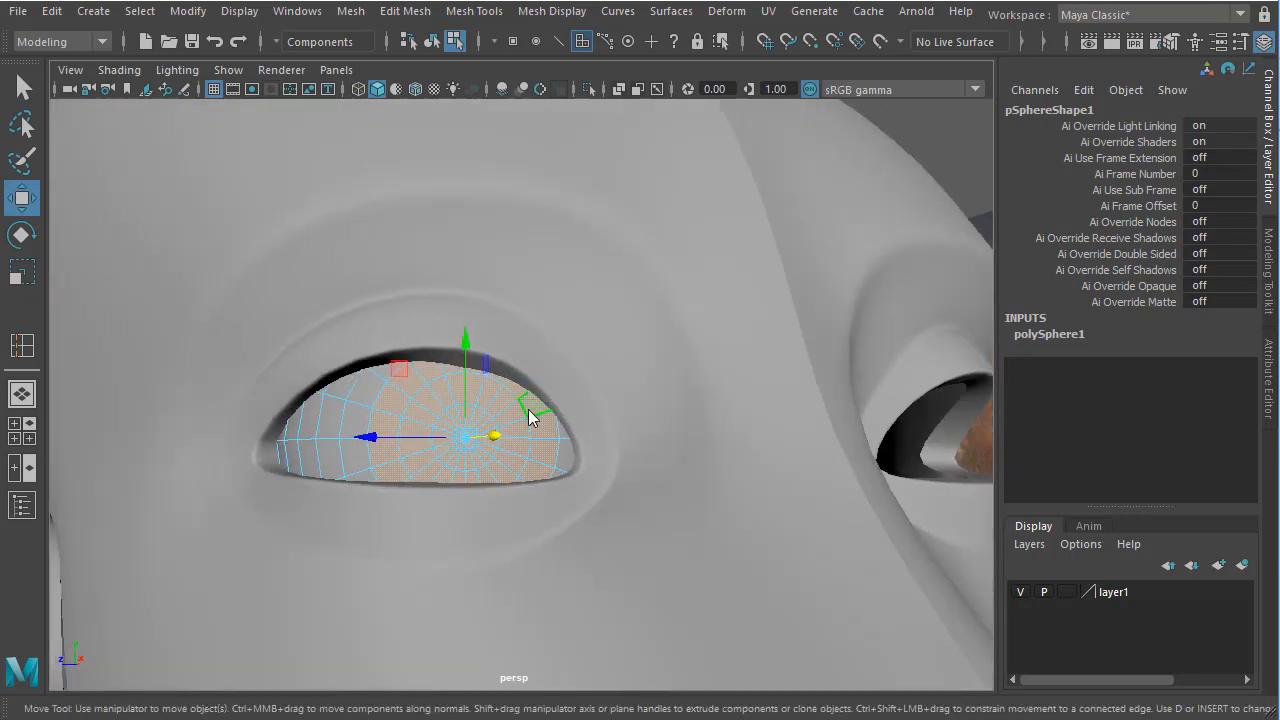
Extrude the selected front faces of the eyeball outward with a Local Translate Z of about 0.0526, and return to object mode.
shift+right_drag(527, 406, 524, 452)
alt+drag(586, 491, 498, 420)
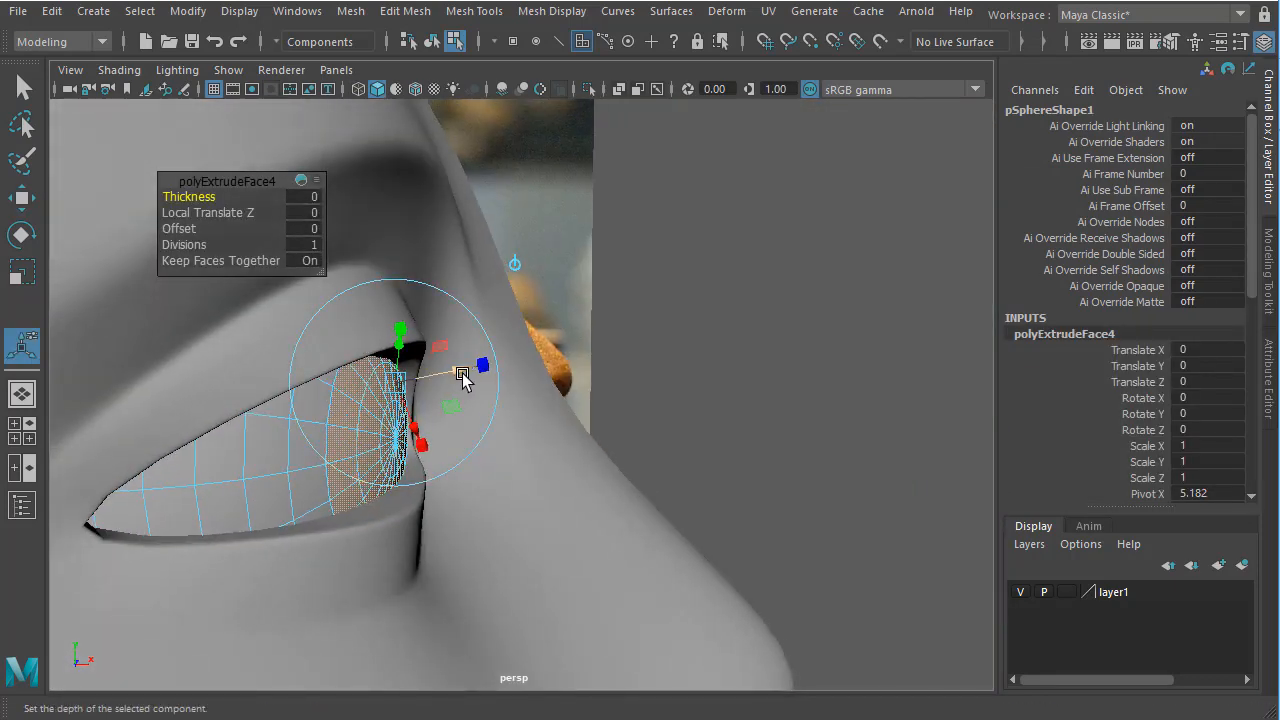
drag(462, 376, 463, 371)
right_drag(342, 443, 360, 566)
alt+drag(329, 457, 402, 476)
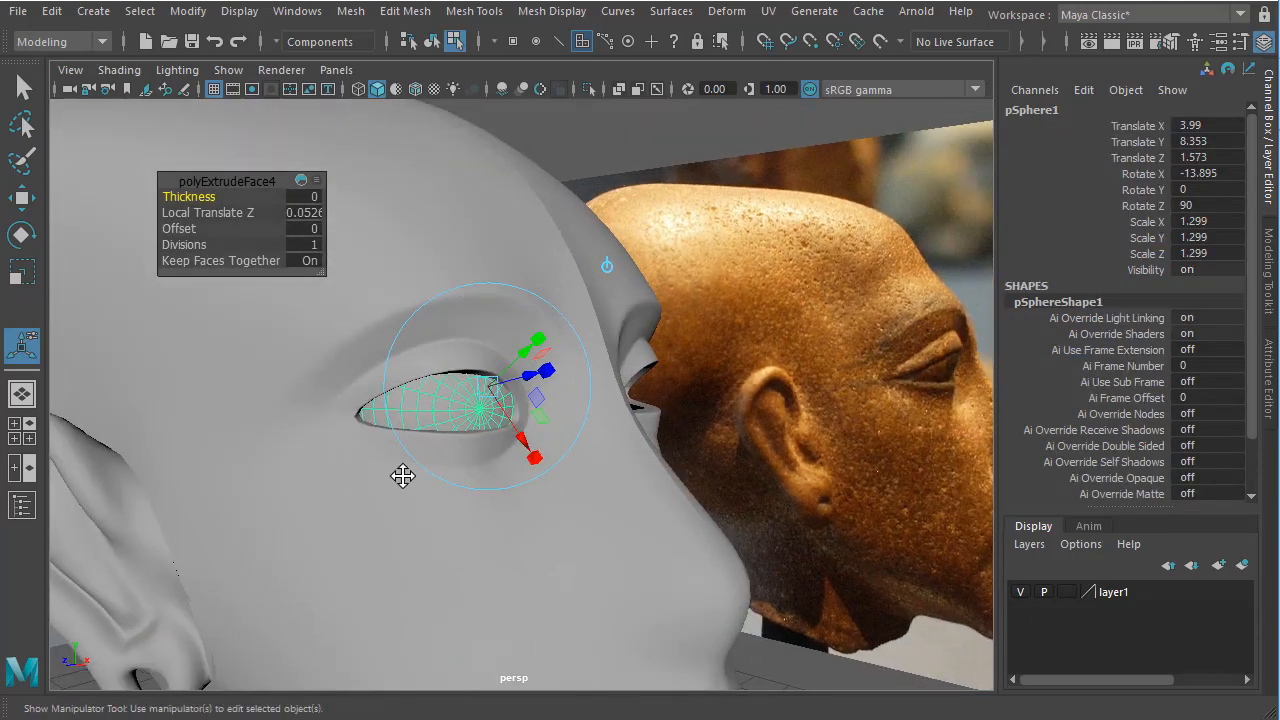
Examine the extruded front of the eyeball within the eyelids from several angles against the profile reference.
alt+middle_drag(403, 476, 372, 469)
click(837, 240)
alt+drag(384, 461, 313, 463)
click(321, 409)
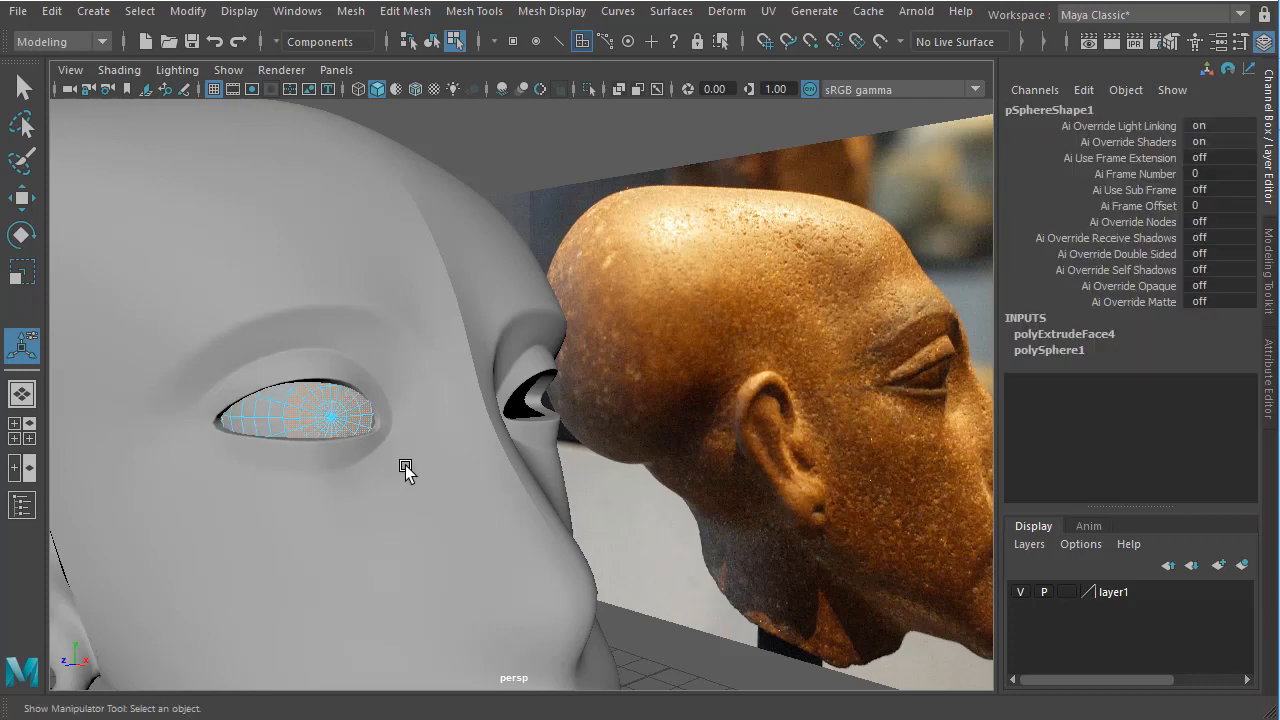
mouse_move(405, 465)
alt+mouse_down()
mouse_move(383, 471)
mouse_move(406, 449)
alt+mouse_up()
right_drag(406, 449, 376, 566)
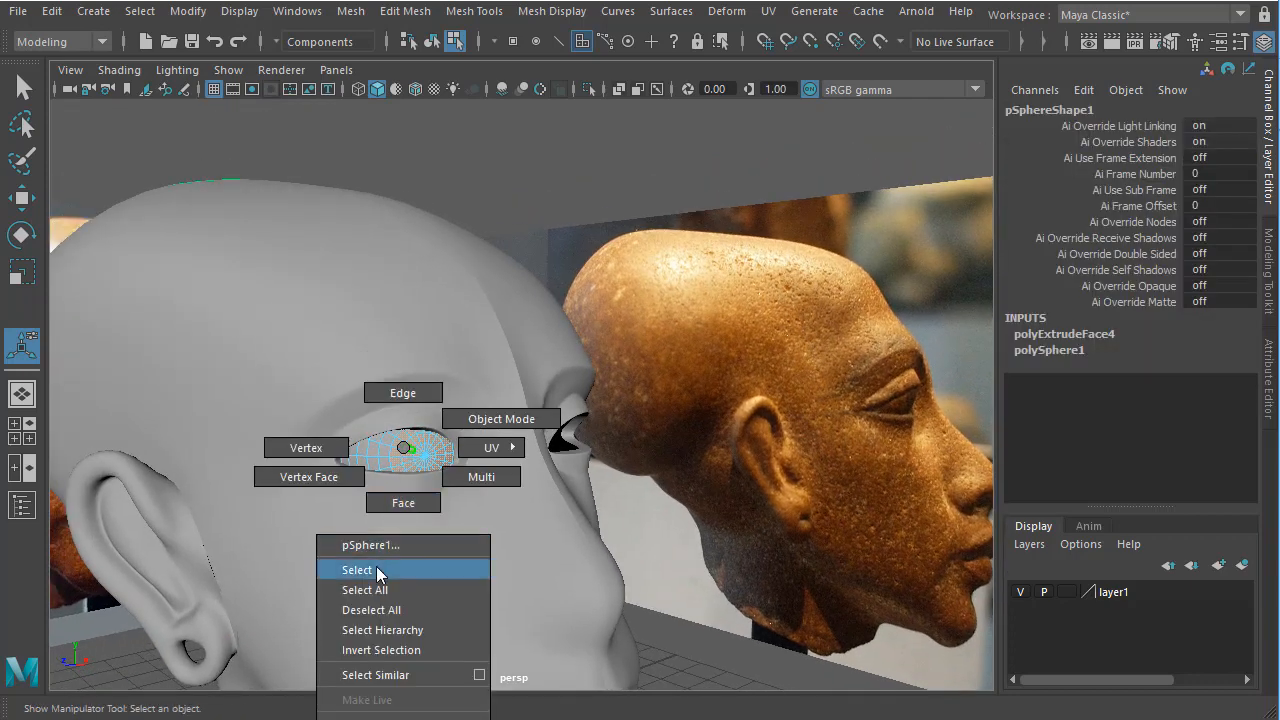
key(f)
alt+drag(480, 491, 557, 443)
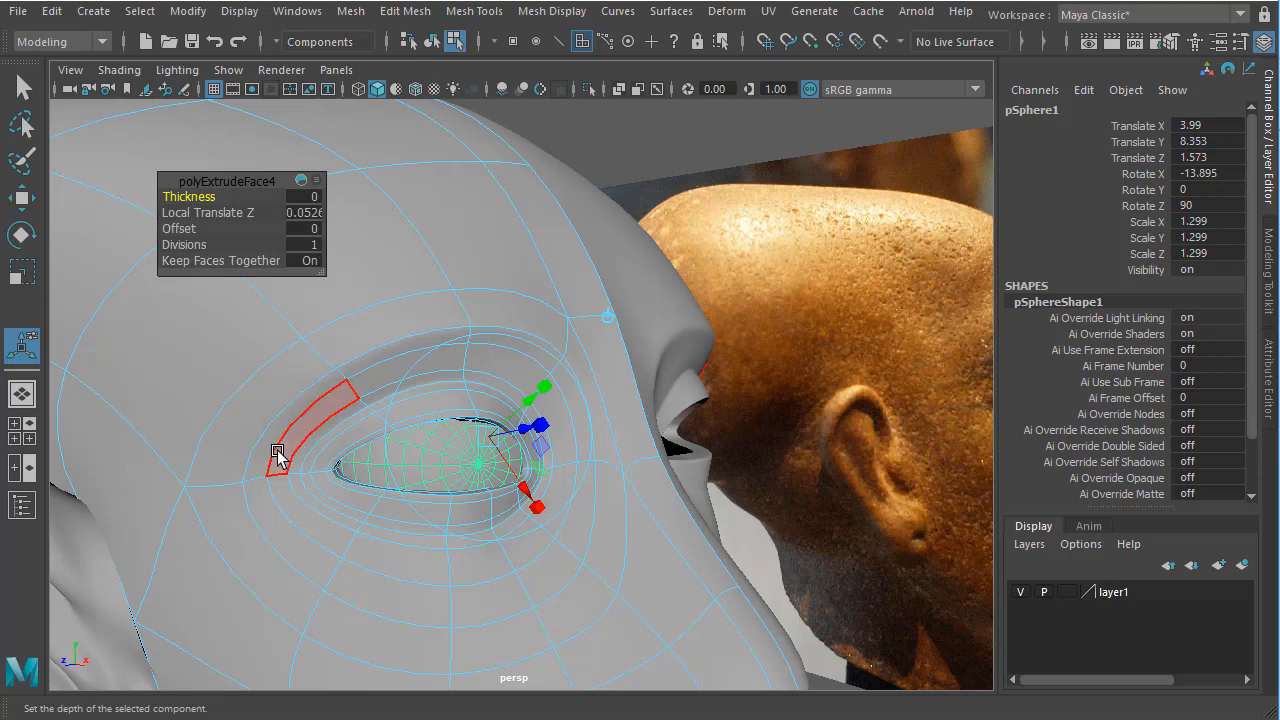
Show the head half unsmoothed and cut an edge from the border vertex above the ear to the eye area's outer corner with Multi-Cut.
right_drag(261, 403, 230, 520)
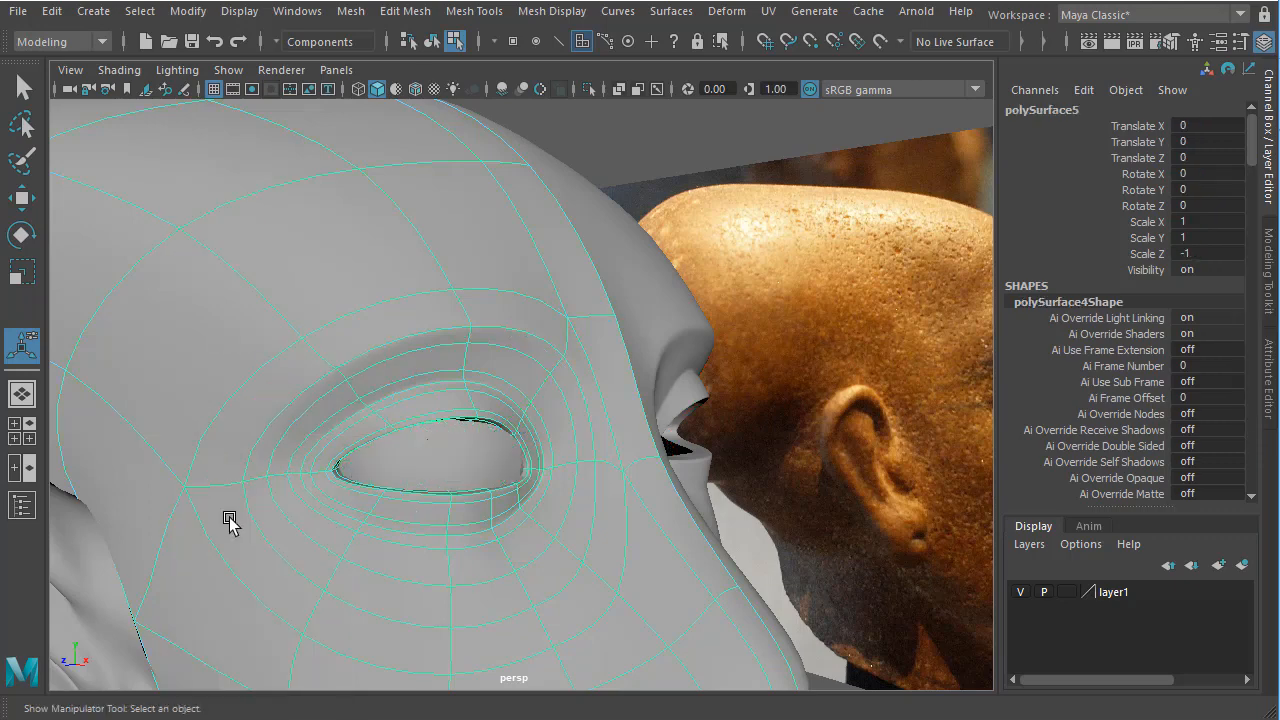
key(1)
alt+drag(211, 537, 421, 476)
scroll(465, 470, up, 5)
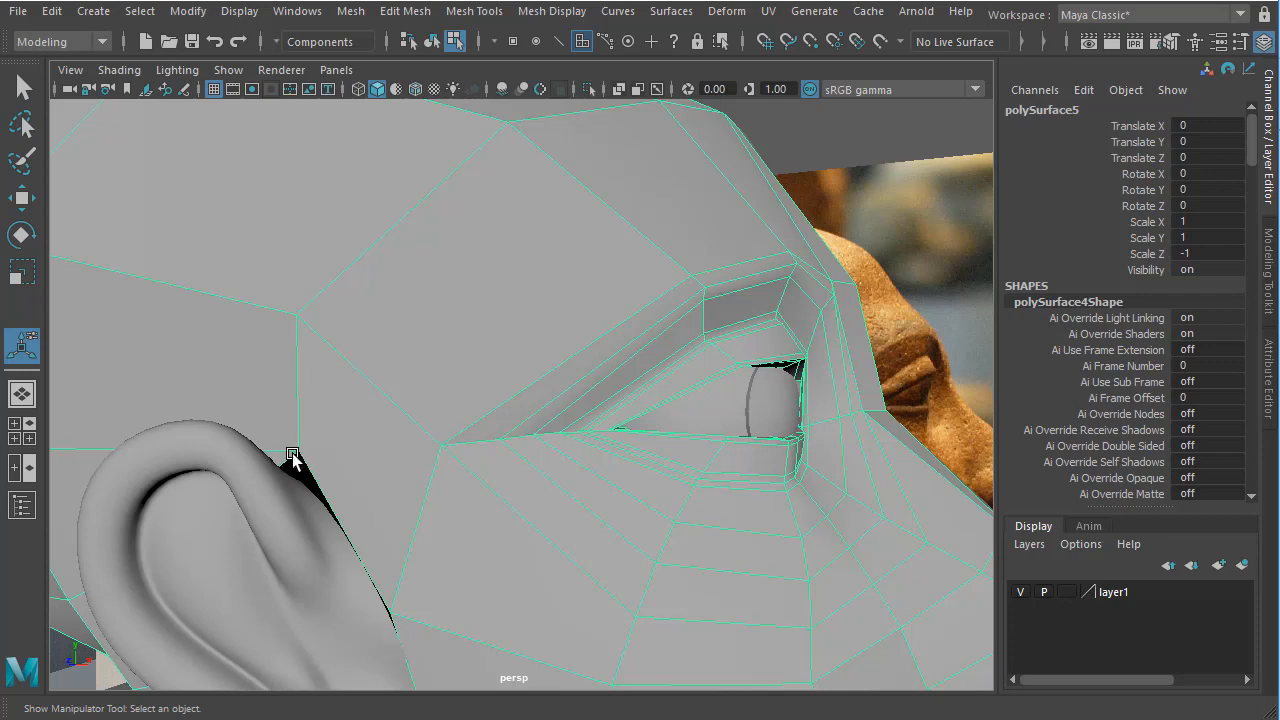
right_drag(401, 374, 401, 316)
key(w)
right_drag(477, 371, 457, 500)
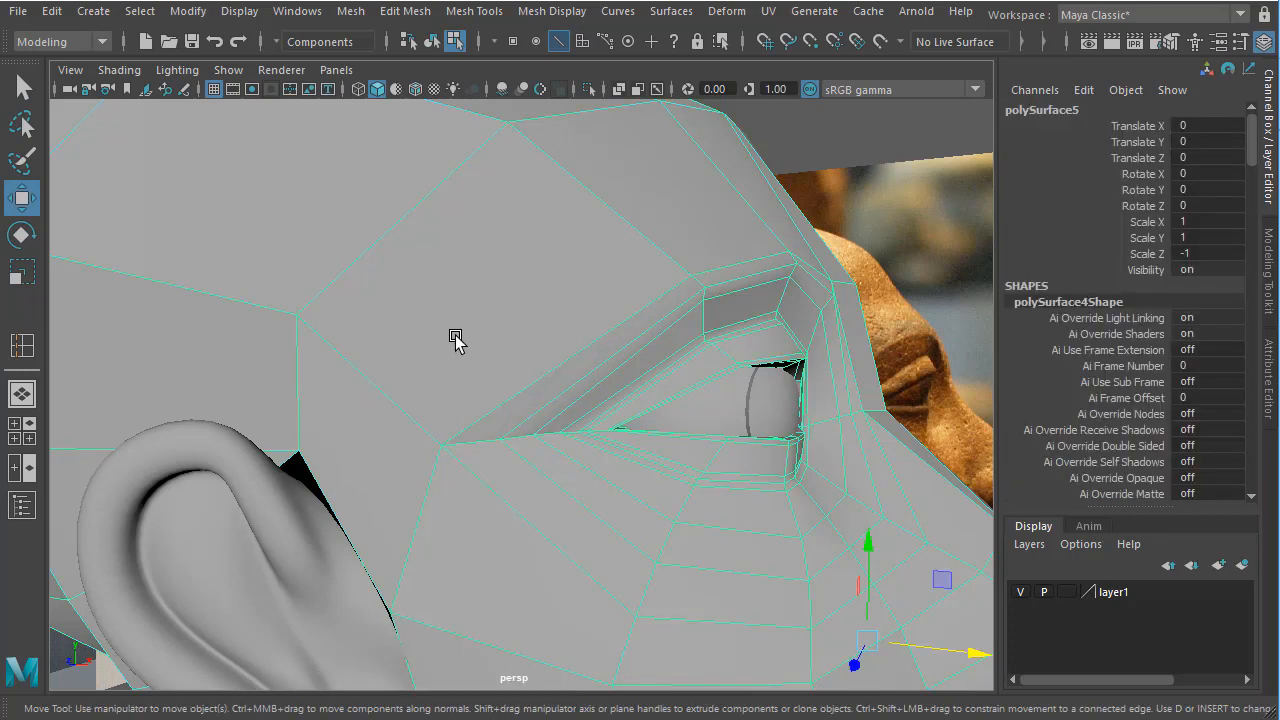
shift+right_drag(457, 337, 391, 342)
shift+right_drag(318, 356, 320, 358)
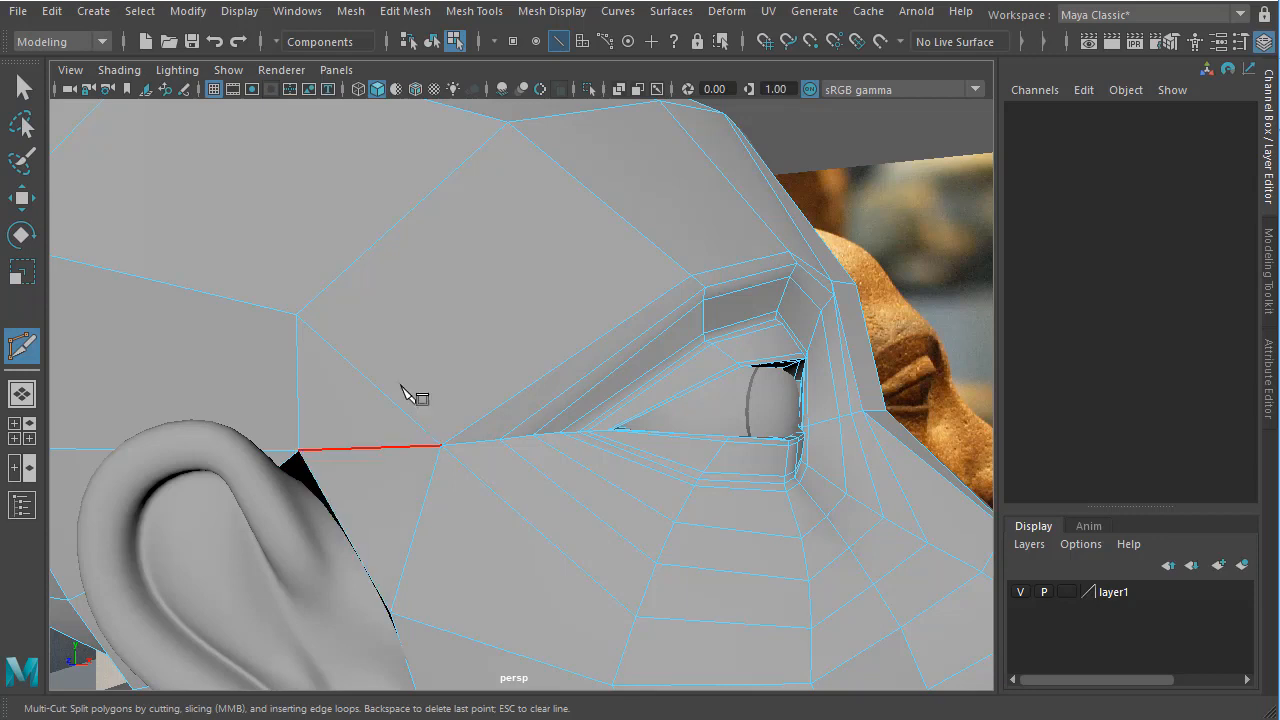
click(297, 316)
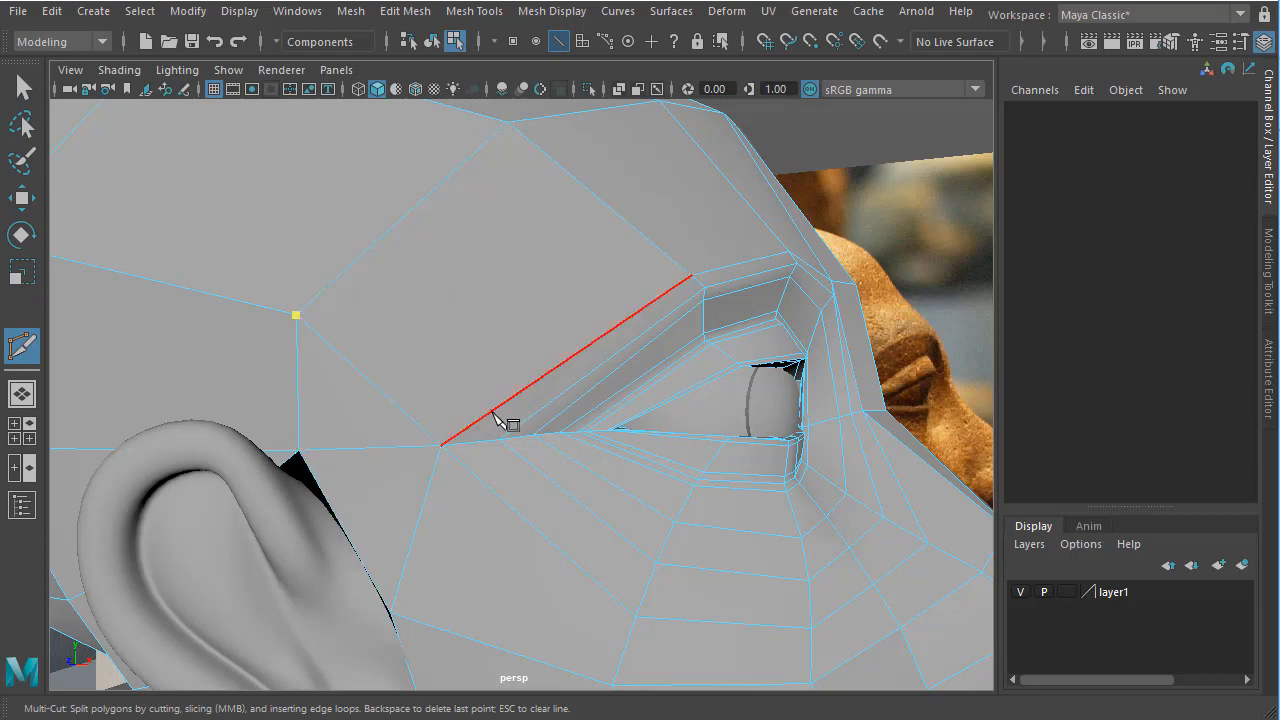
Delete the two diagonal edges running from the eye area's outer corner up to the temple and down to the cheek.
right_drag(360, 356, 346, 380)
click(351, 366)
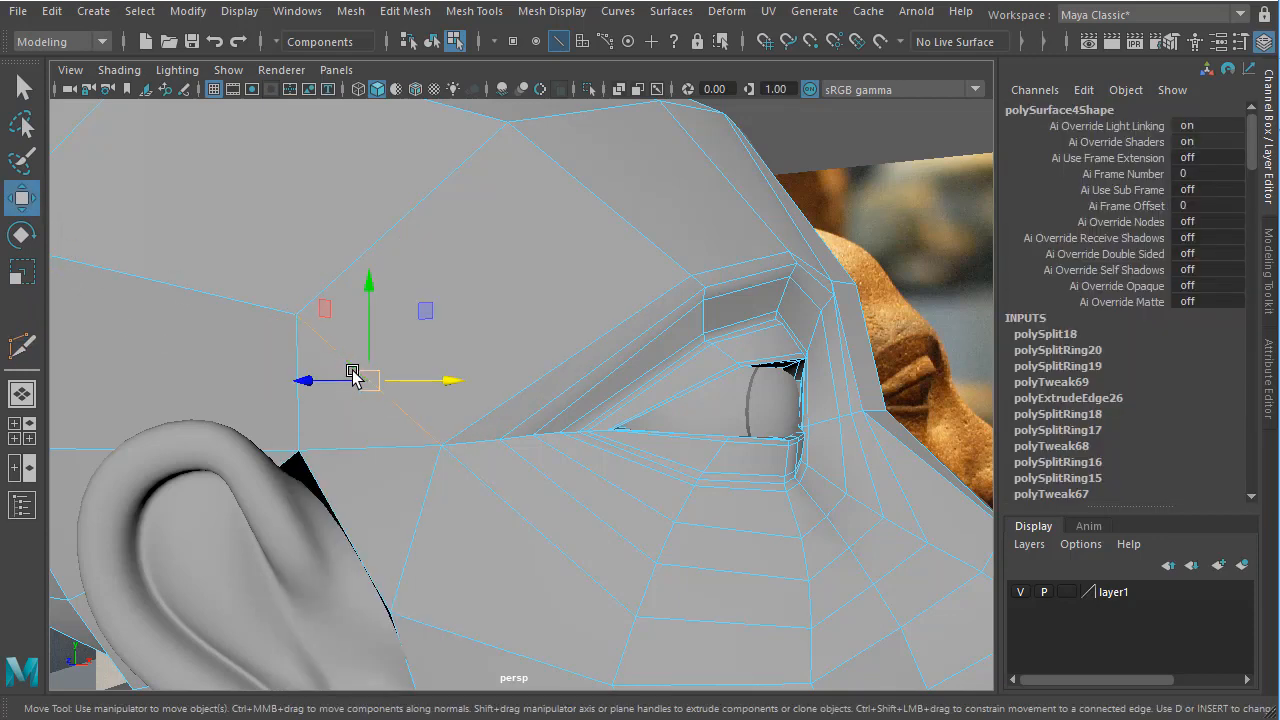
key(Delete)
click(424, 503)
key(Delete)
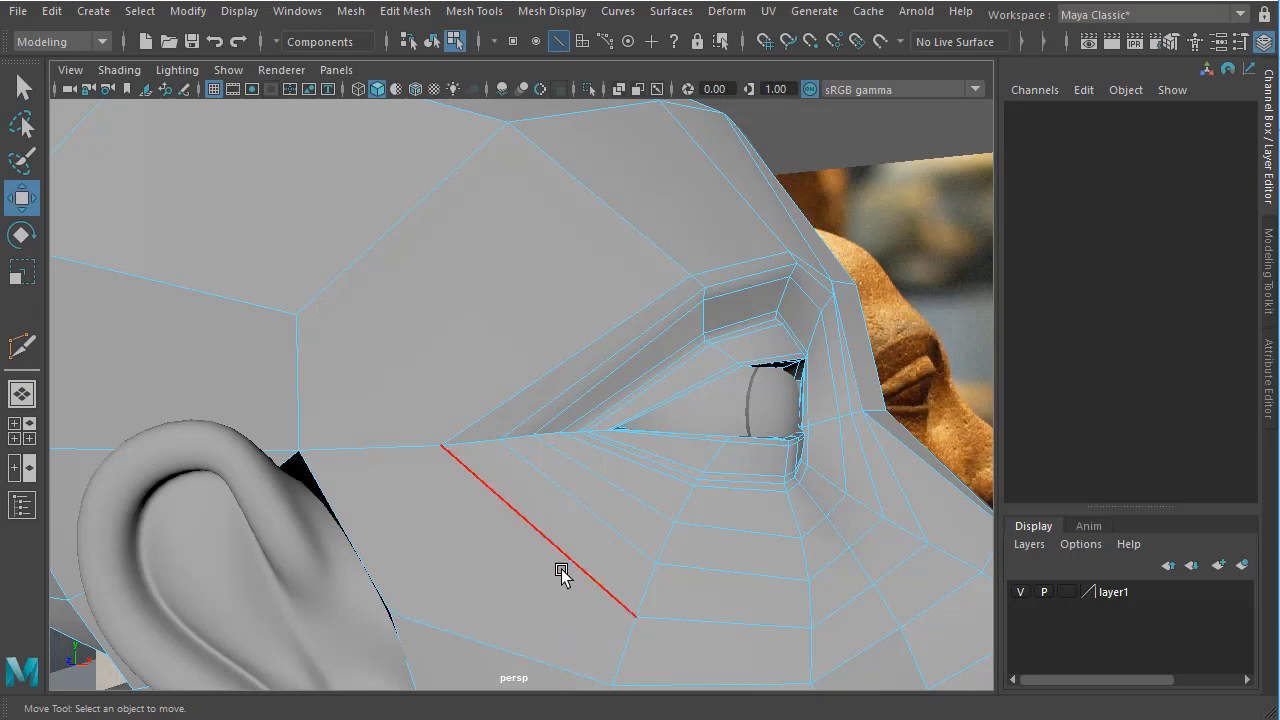
Insert one edge loop across the upper eyelid rings and another across the lower eyelid rings near the outer eye corner.
right_drag(566, 451, 548, 572)
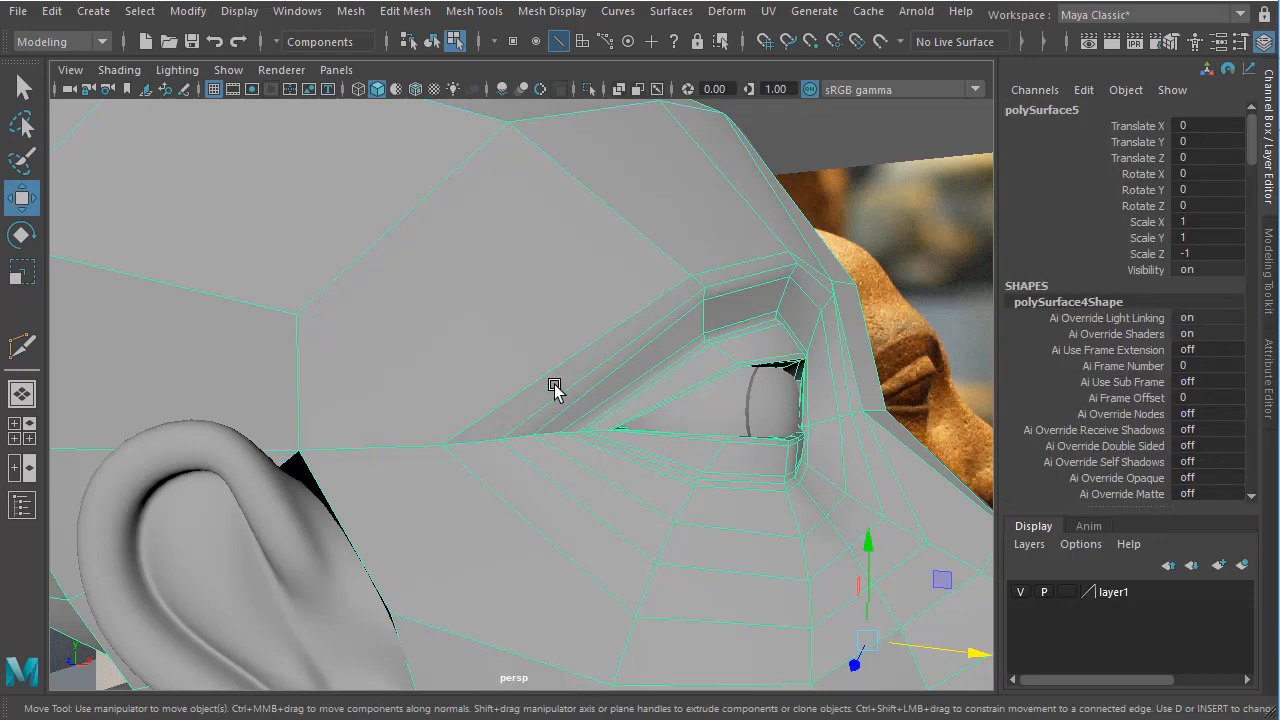
right_drag(555, 389, 527, 408)
drag(521, 397, 493, 389)
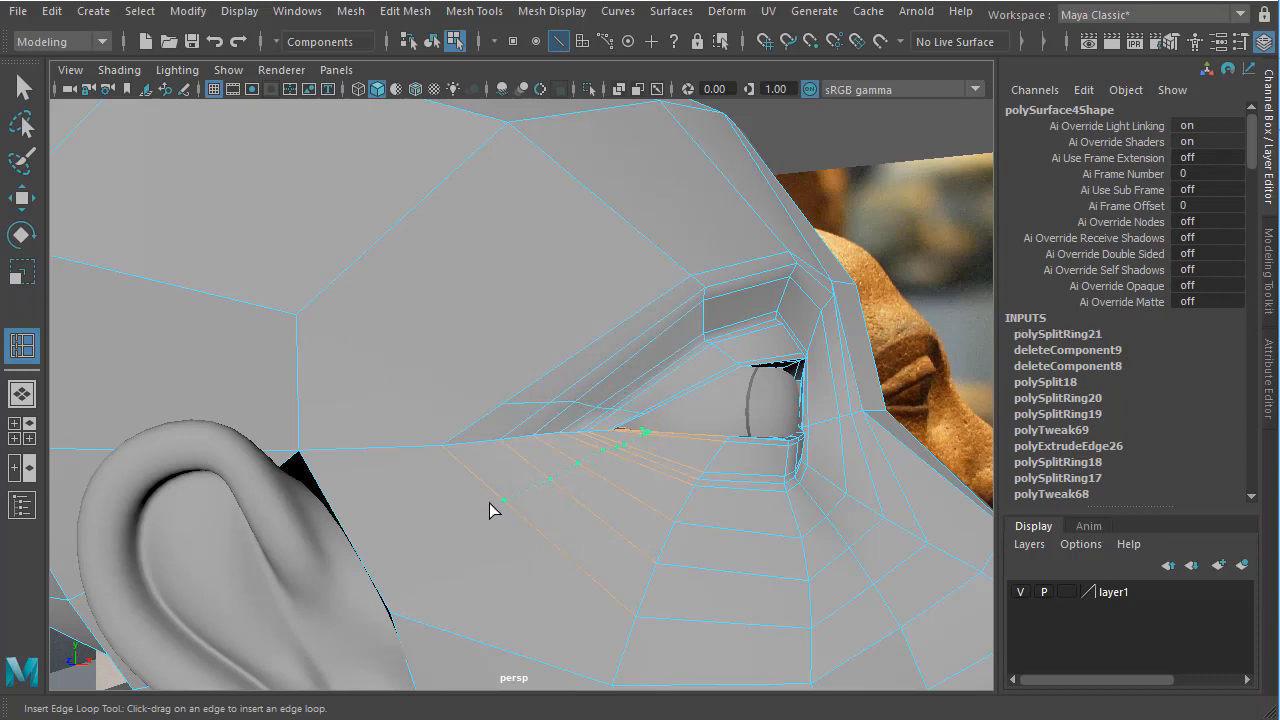
drag(488, 502, 484, 502)
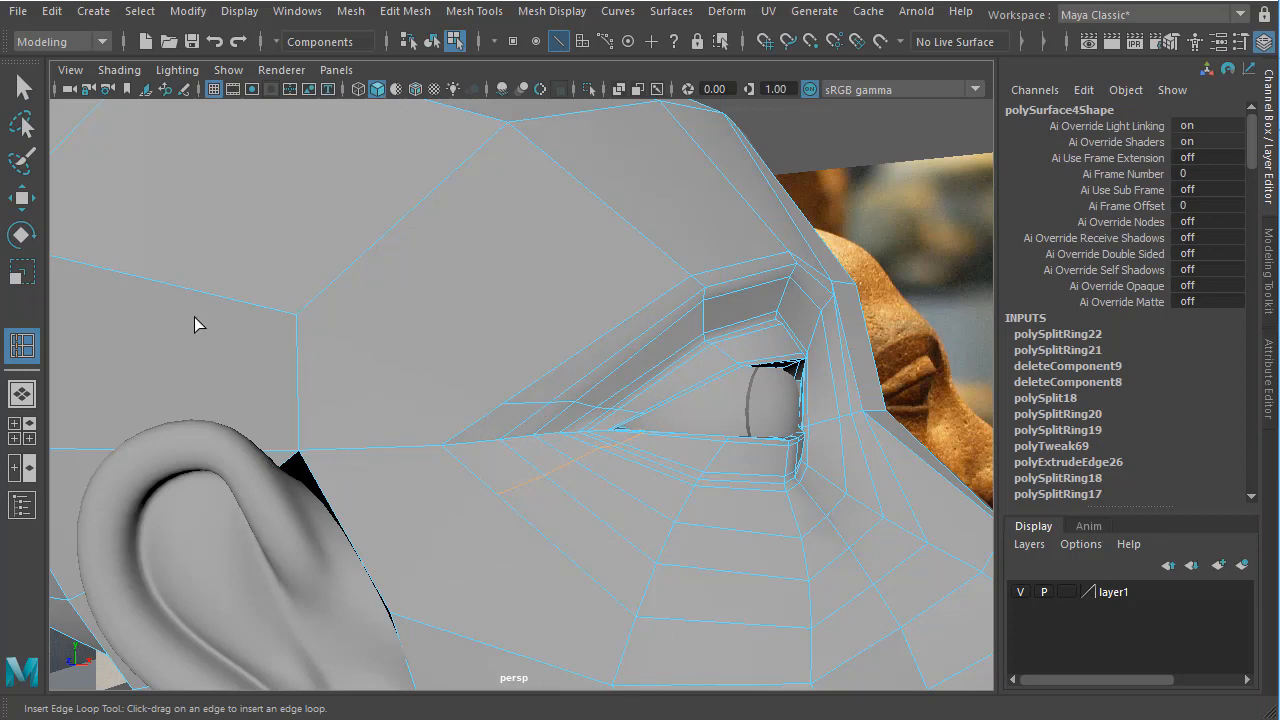
Cut edges with Multi-Cut from the upper loop's end to the temple vertex and from the lower loop's end to the cheek vertex.
click(21, 195)
click(310, 301)
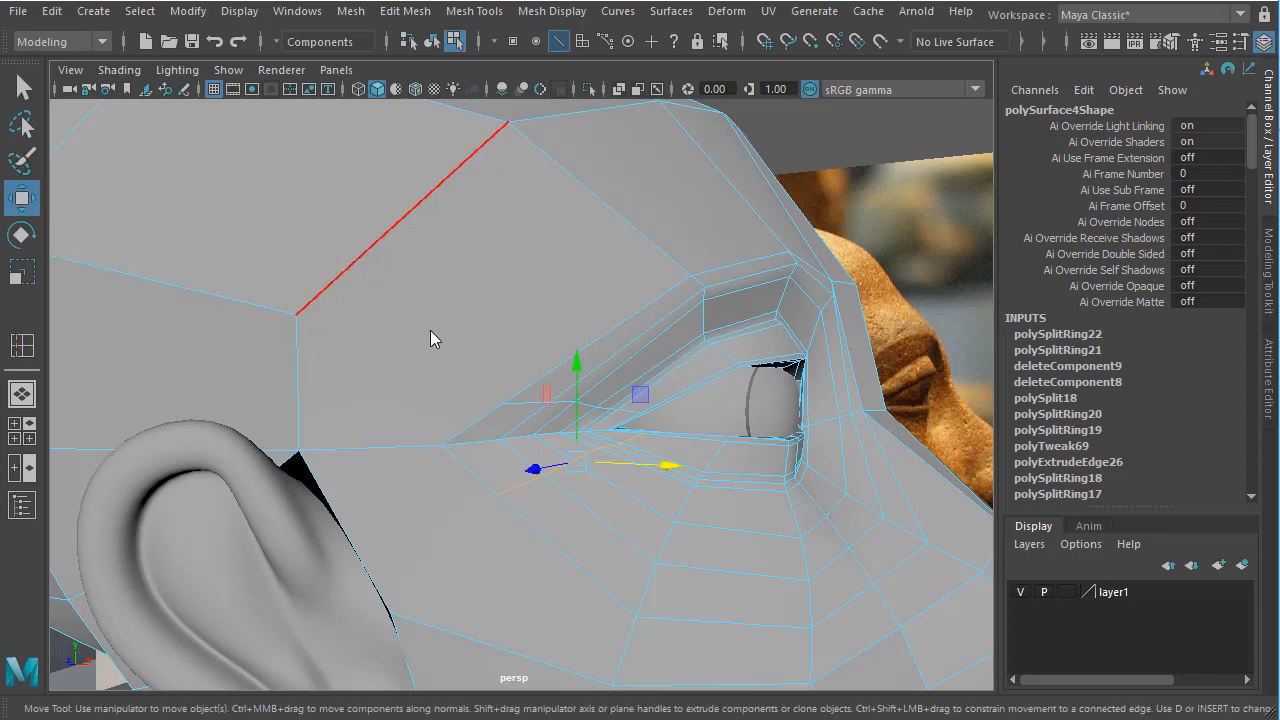
right_drag(430, 328, 415, 453)
click(415, 453)
shift+right_drag(463, 321, 363, 321)
click(502, 404)
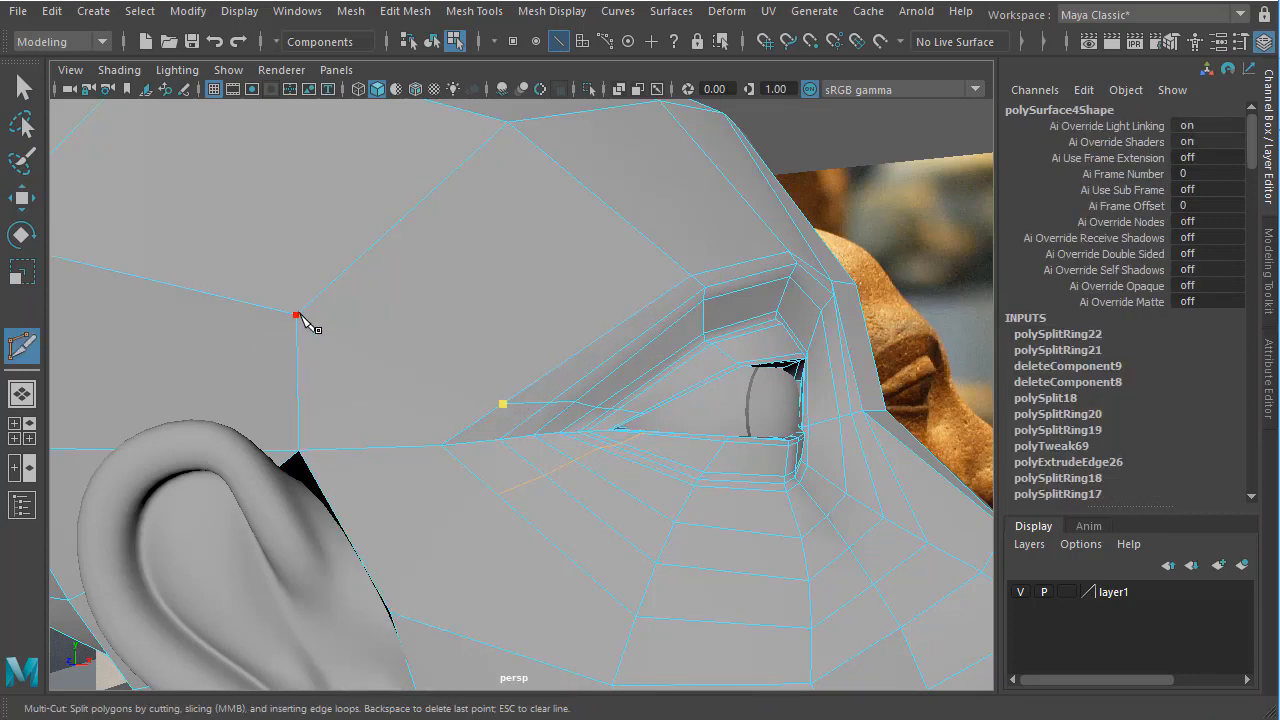
click(296, 316)
right_click(418, 409)
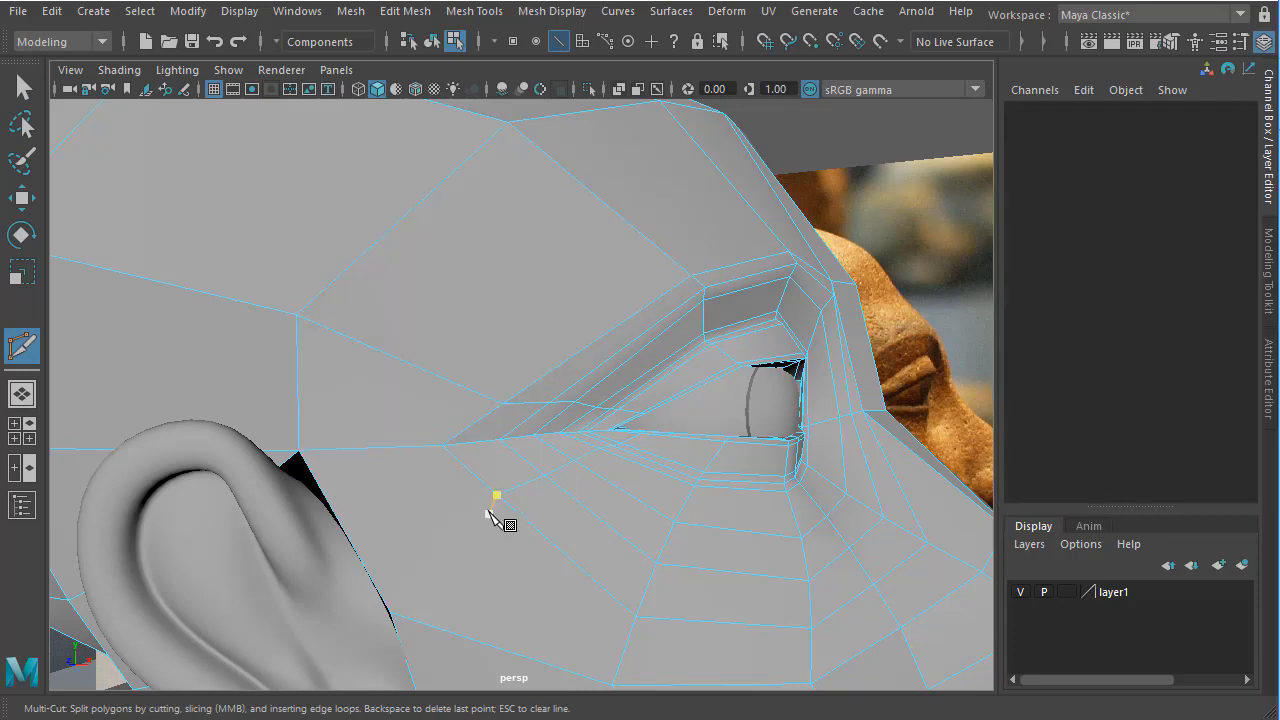
click(497, 495)
click(391, 613)
In the front view, move the upper loop's outer vertex up and the lower loop's two outermost vertices down to spread the corner edges.
key(space)
key(space)
alt+middle_drag(336, 571, 508, 484)
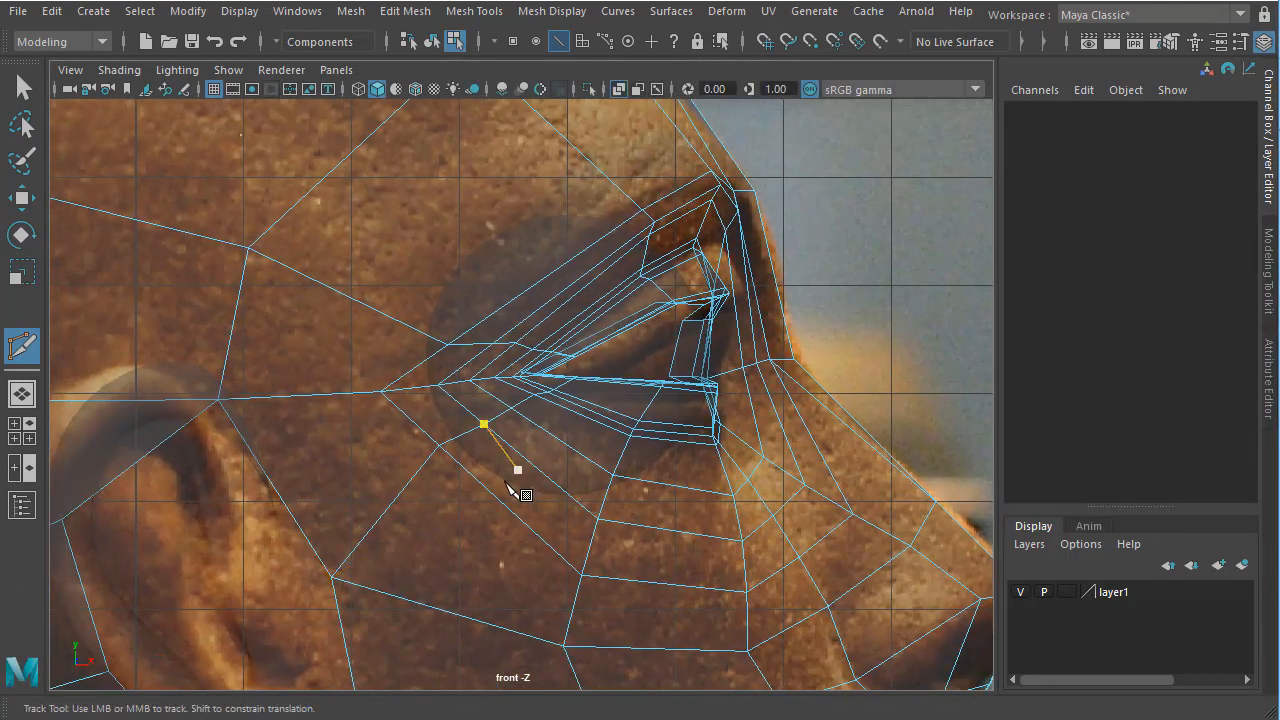
key(w)
key(ctrl+z)
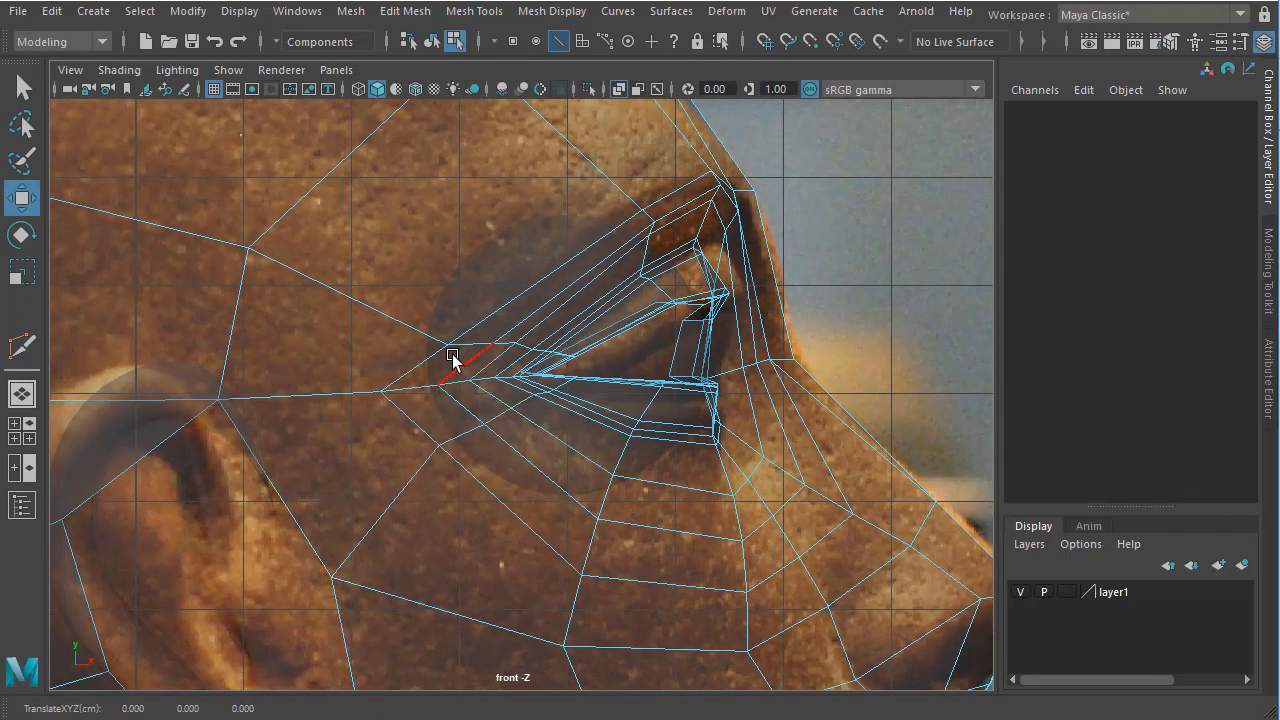
click(447, 345)
drag(450, 348, 446, 317)
click(441, 323)
click(440, 445)
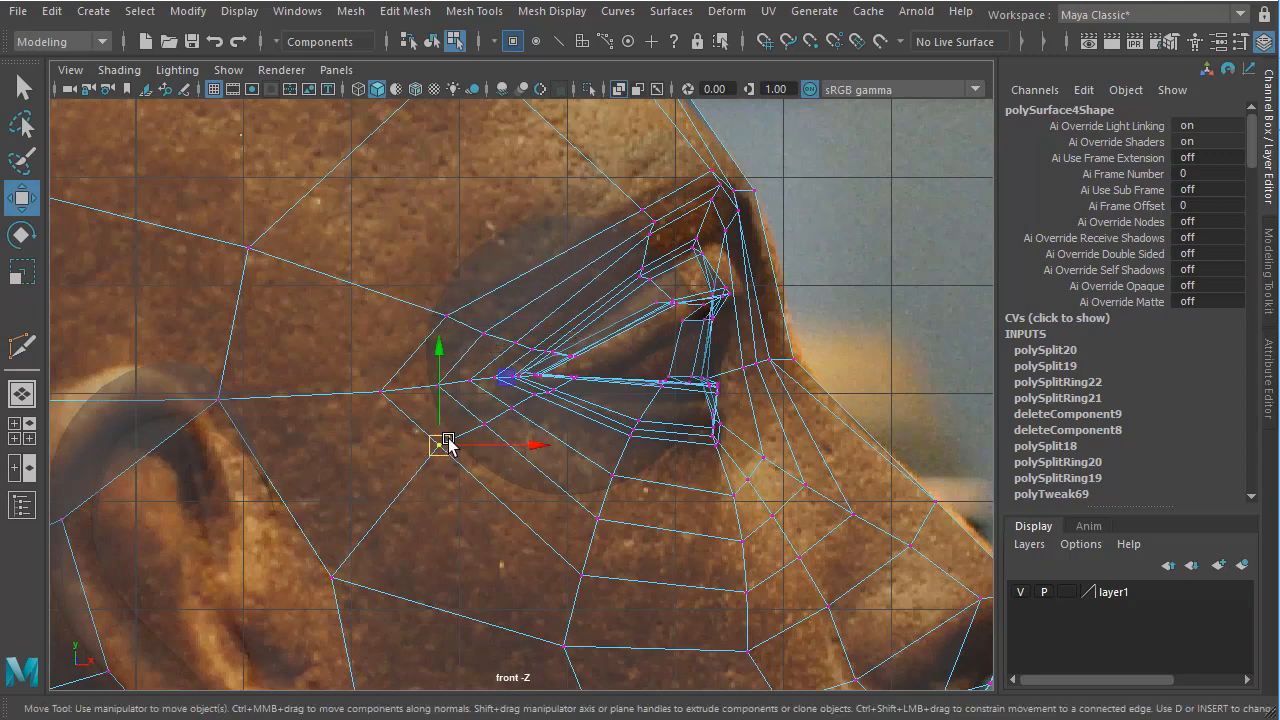
drag(442, 445, 486, 443)
click(512, 409)
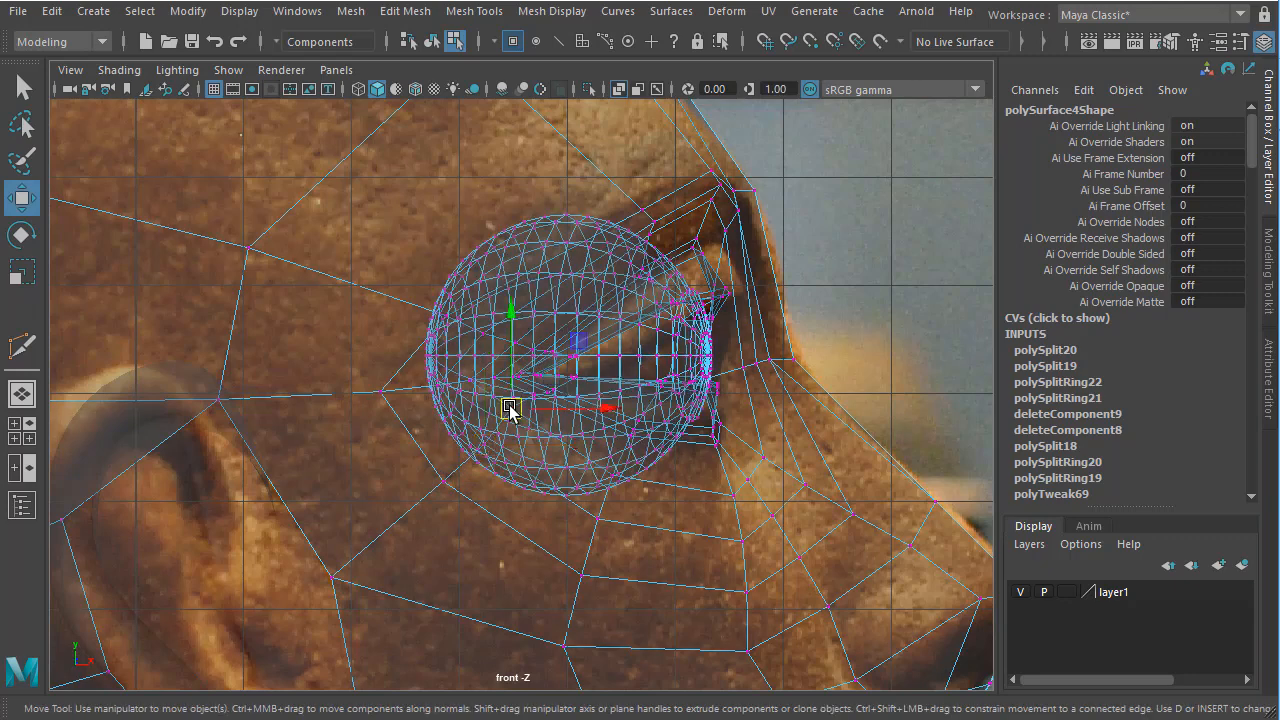
key(ctrl+z)
key(ctrl+z)
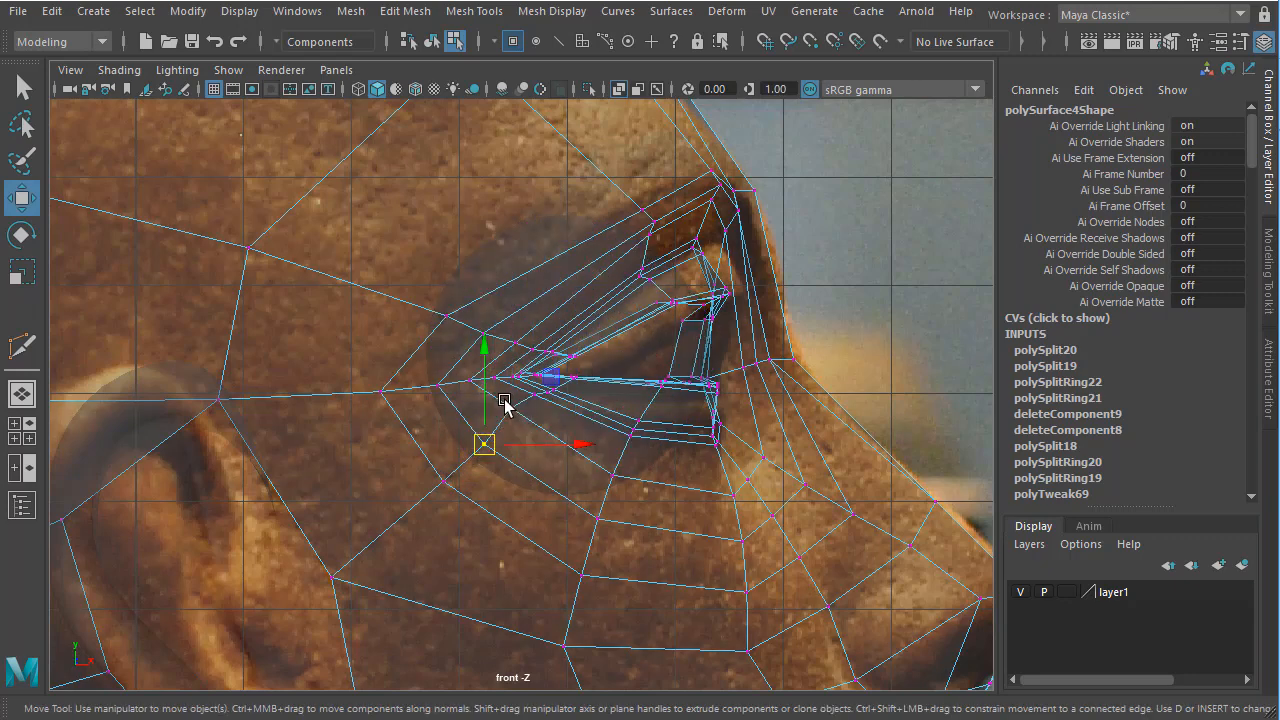
Lower the next inner vertex of the lower eyelid loop slightly, and return to the perspective view around the outer eye corner.
click(512, 410)
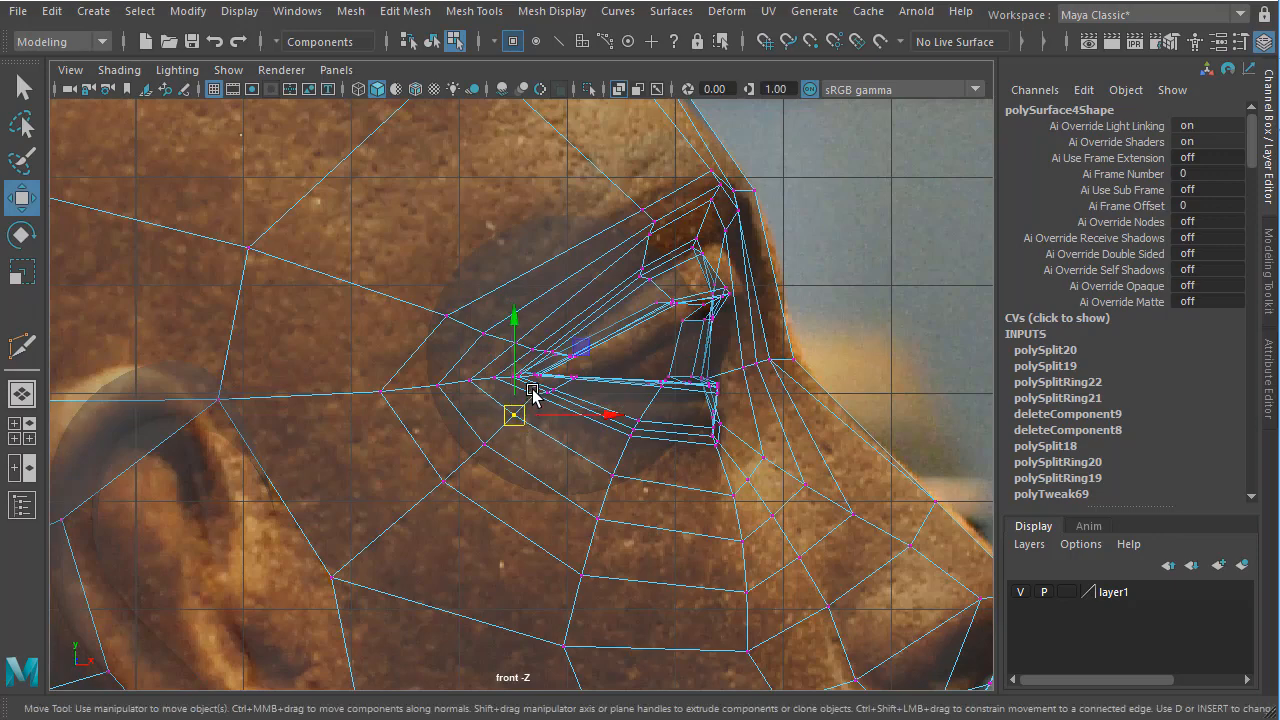
key(space)
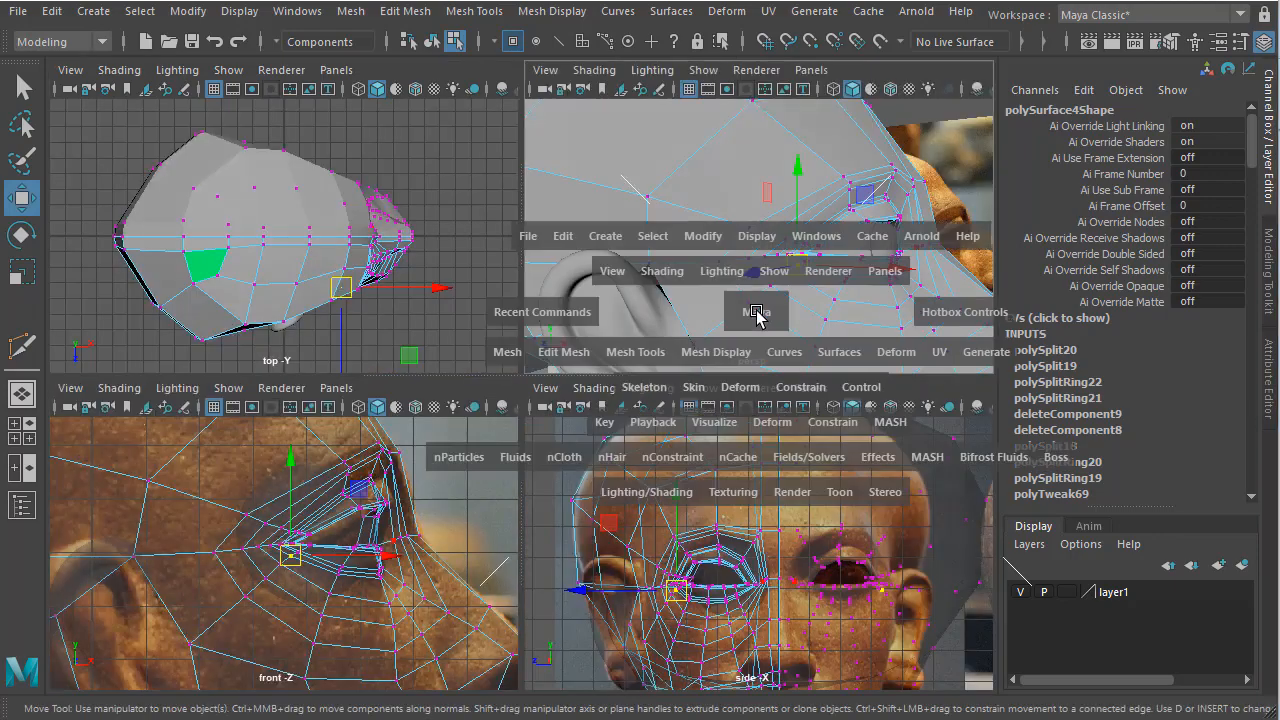
key(space)
alt+drag(660, 431, 495, 490)
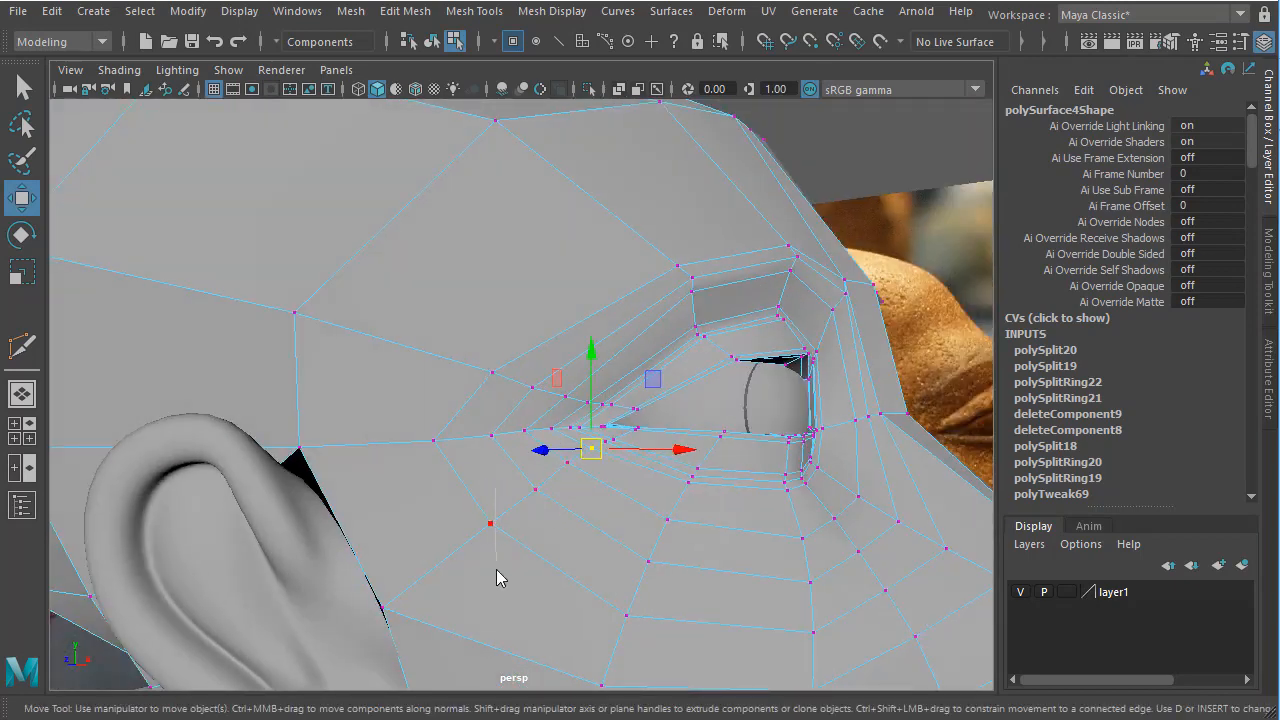
Return the head to object mode with smooth preview, deselect it, and examine the outer eye corner, eyelids and temple.
right_drag(497, 578, 471, 594)
key(3)
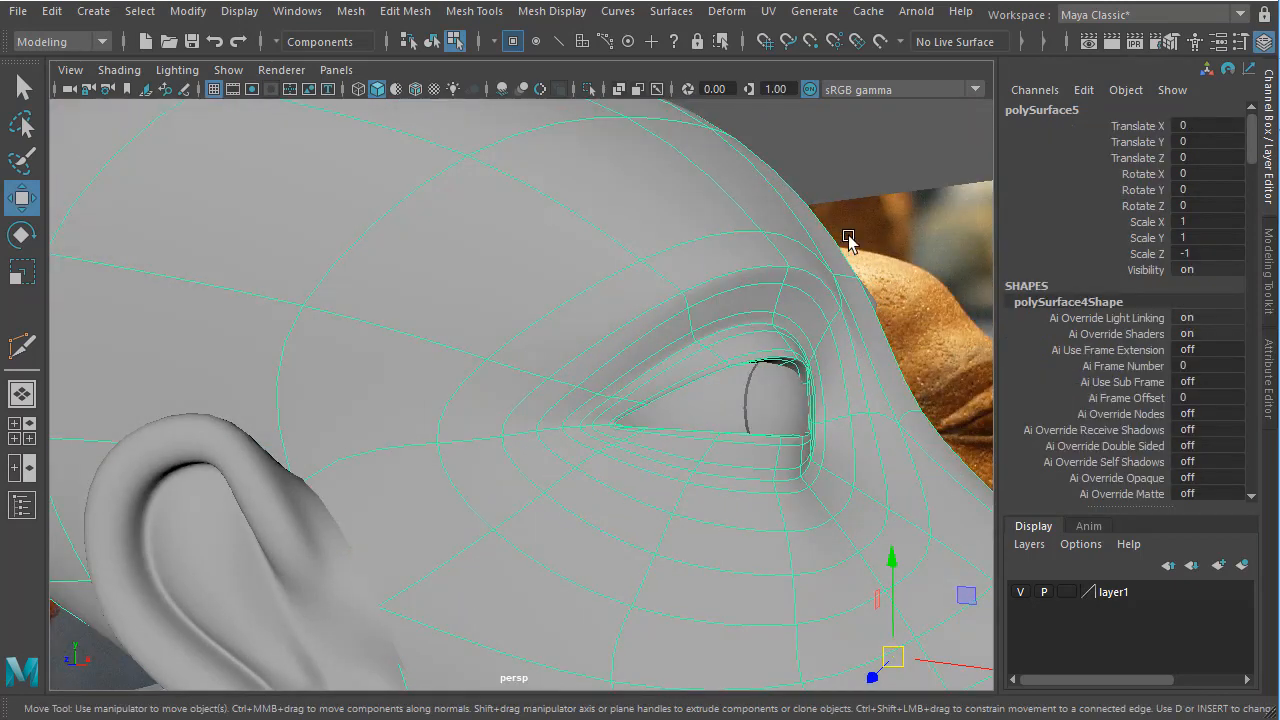
click(845, 133)
alt+drag(709, 474, 713, 486)
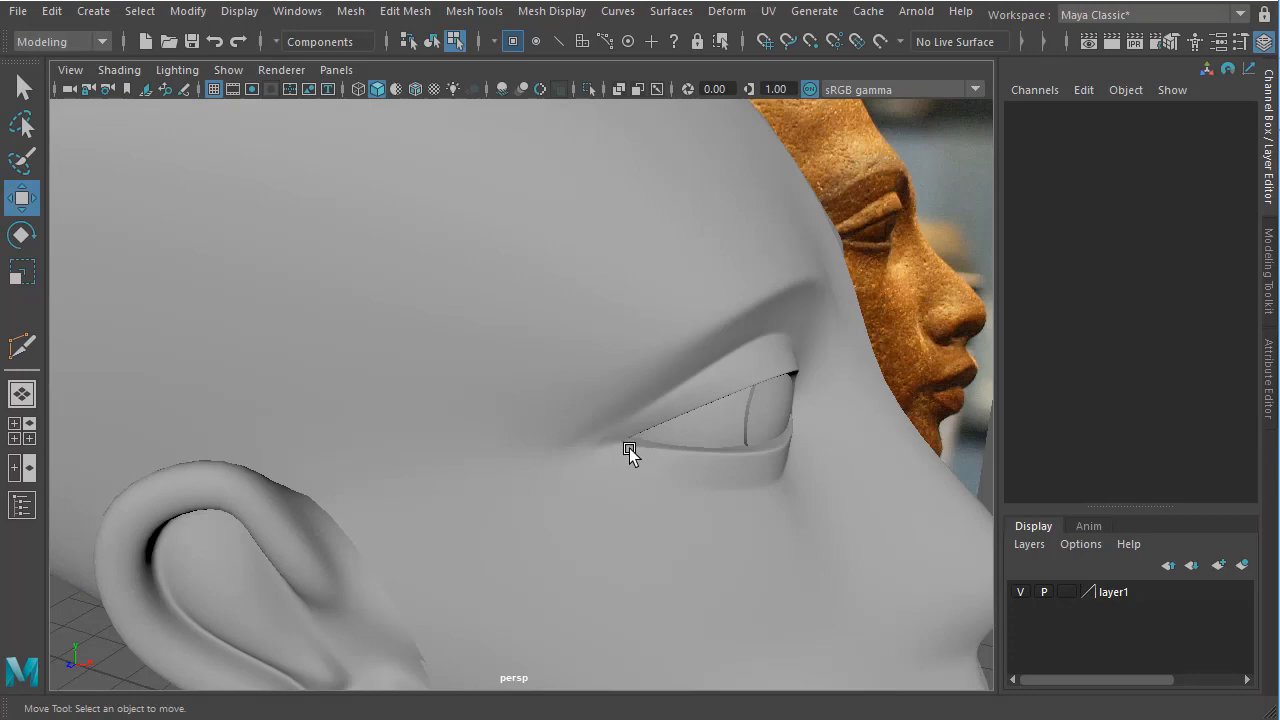
alt+drag(594, 443, 603, 517)
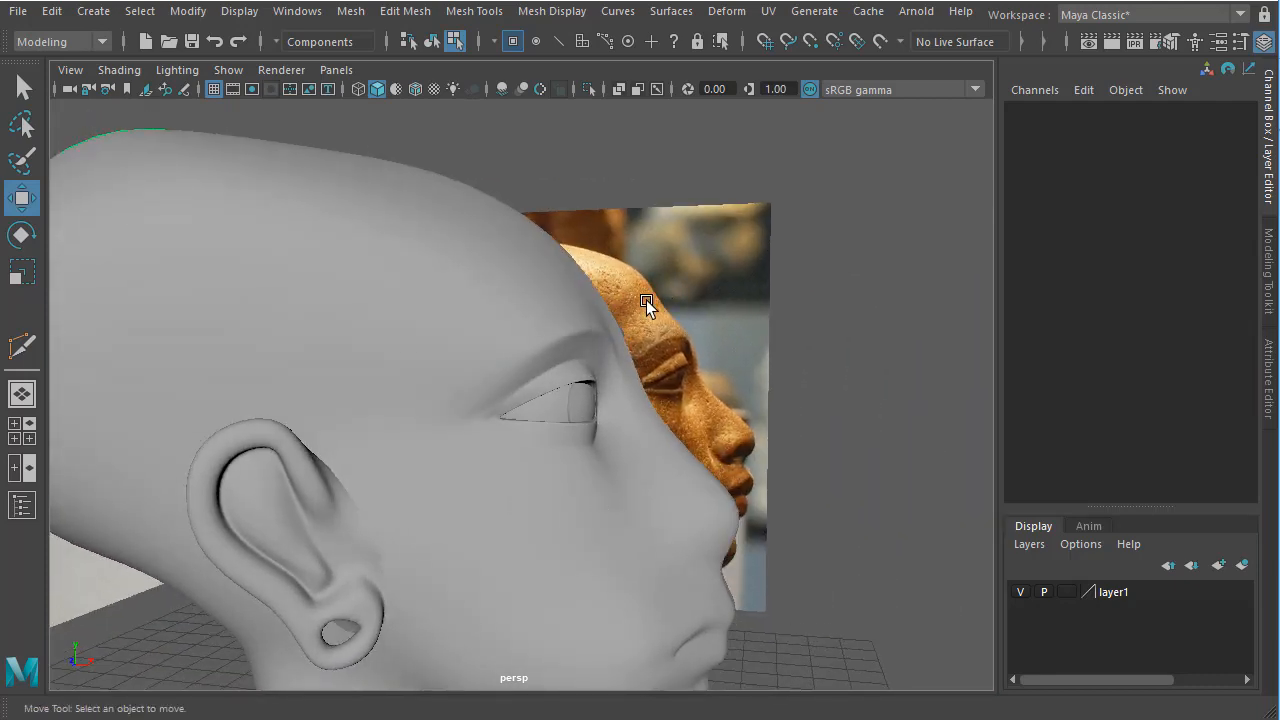
Insert an edge loop encircling the eye region across the temple, forehead and cheek, outside the existing eye rings.
key(F9)
alt+drag(554, 314, 563, 290)
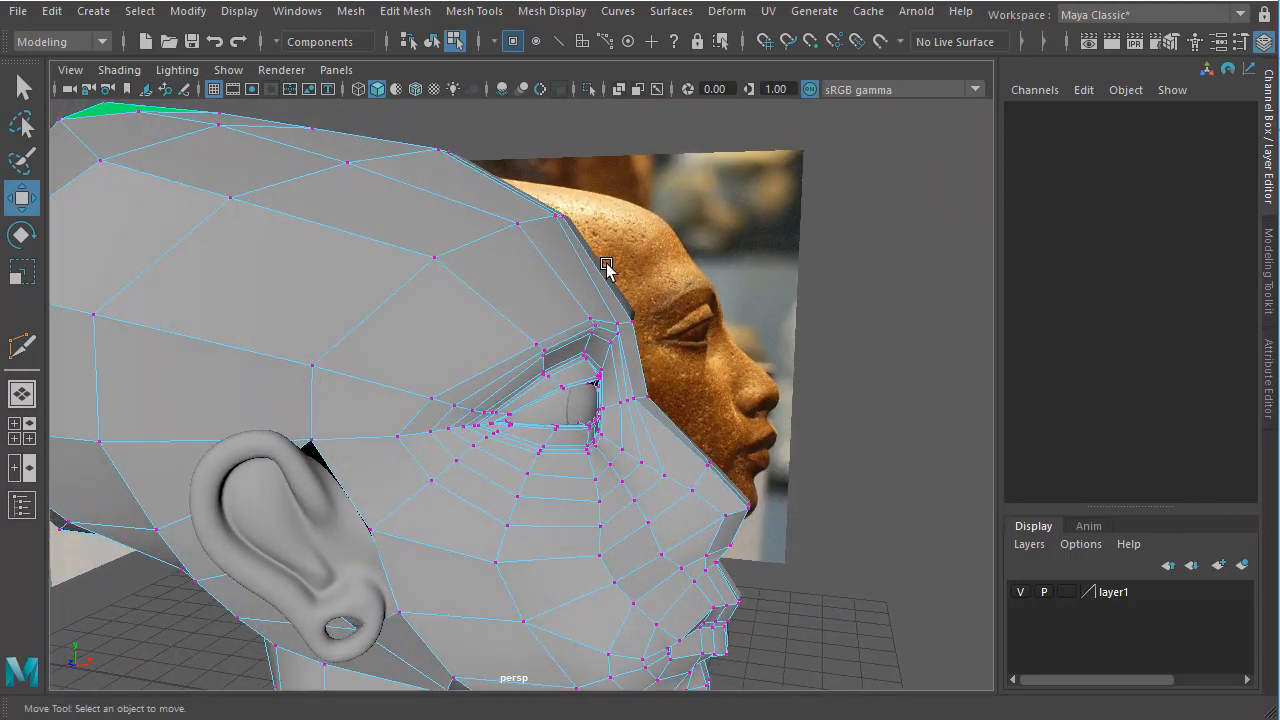
right_drag(486, 366, 490, 445)
shift+right_click(486, 345)
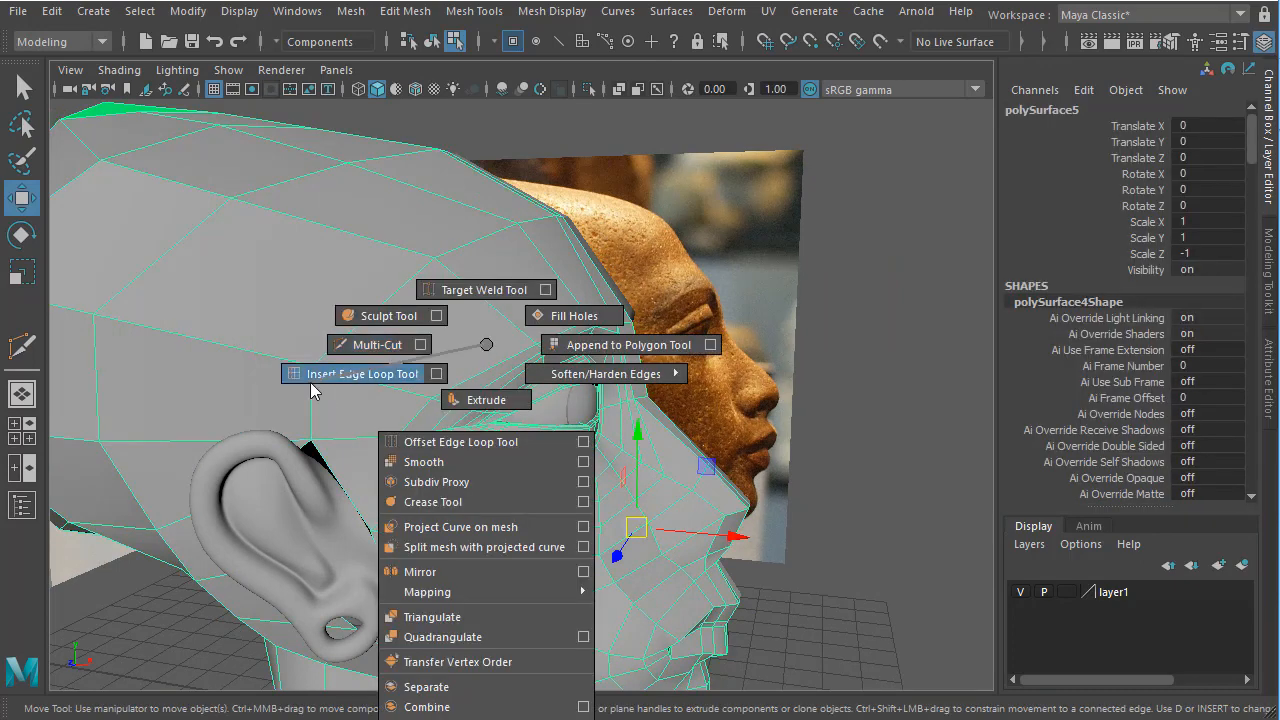
click(399, 377)
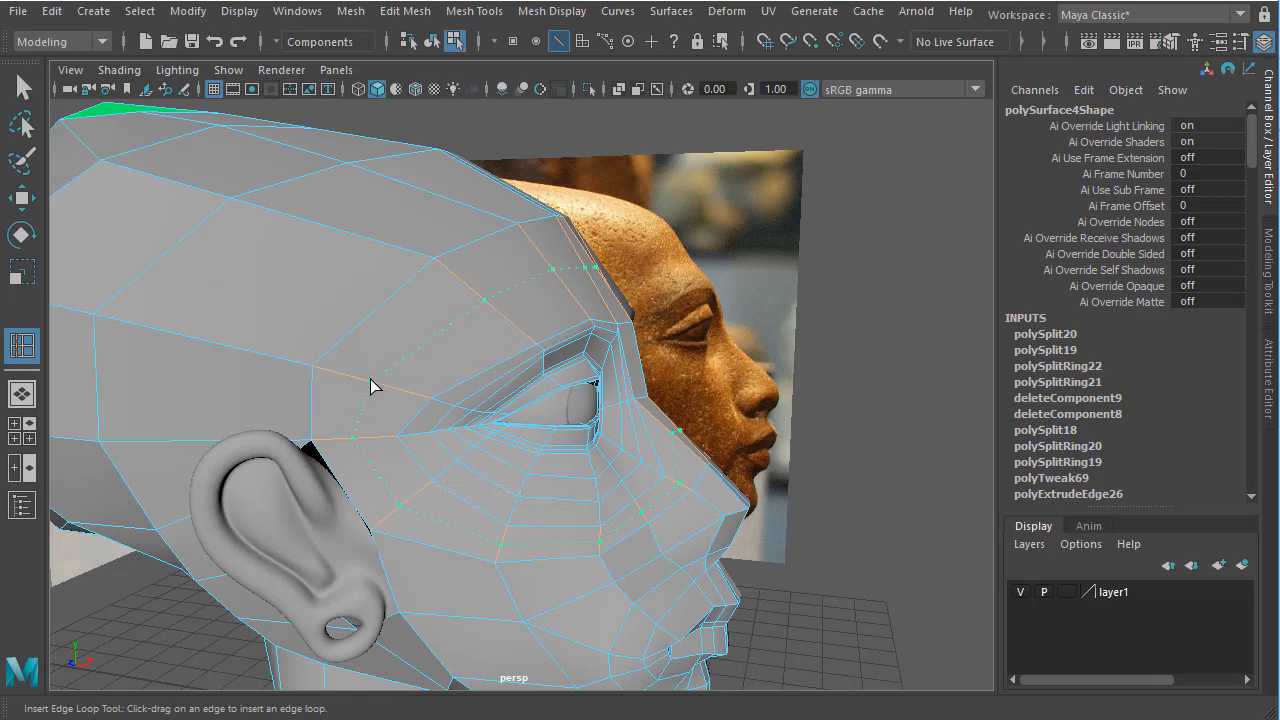
click(370, 384)
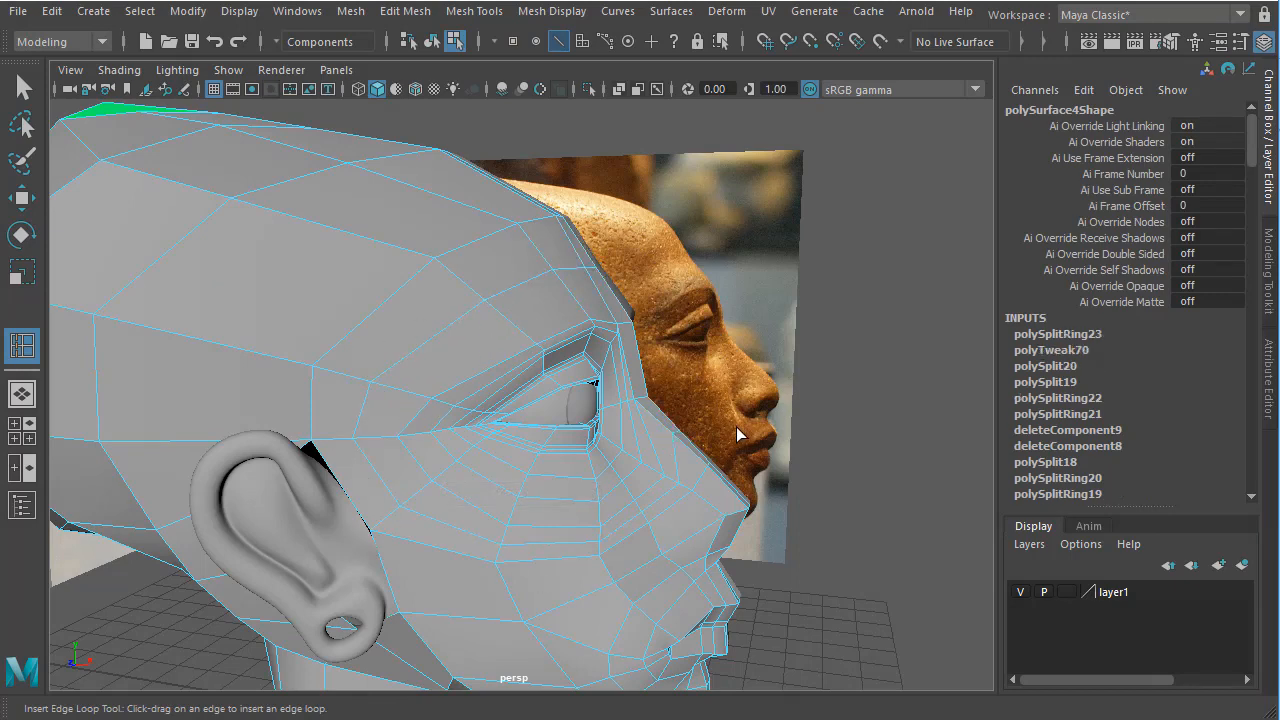
Try to slide the outer cheek edges below the eye toward the nose with the Slide Edge tool.
alt+drag(401, 385, 351, 503)
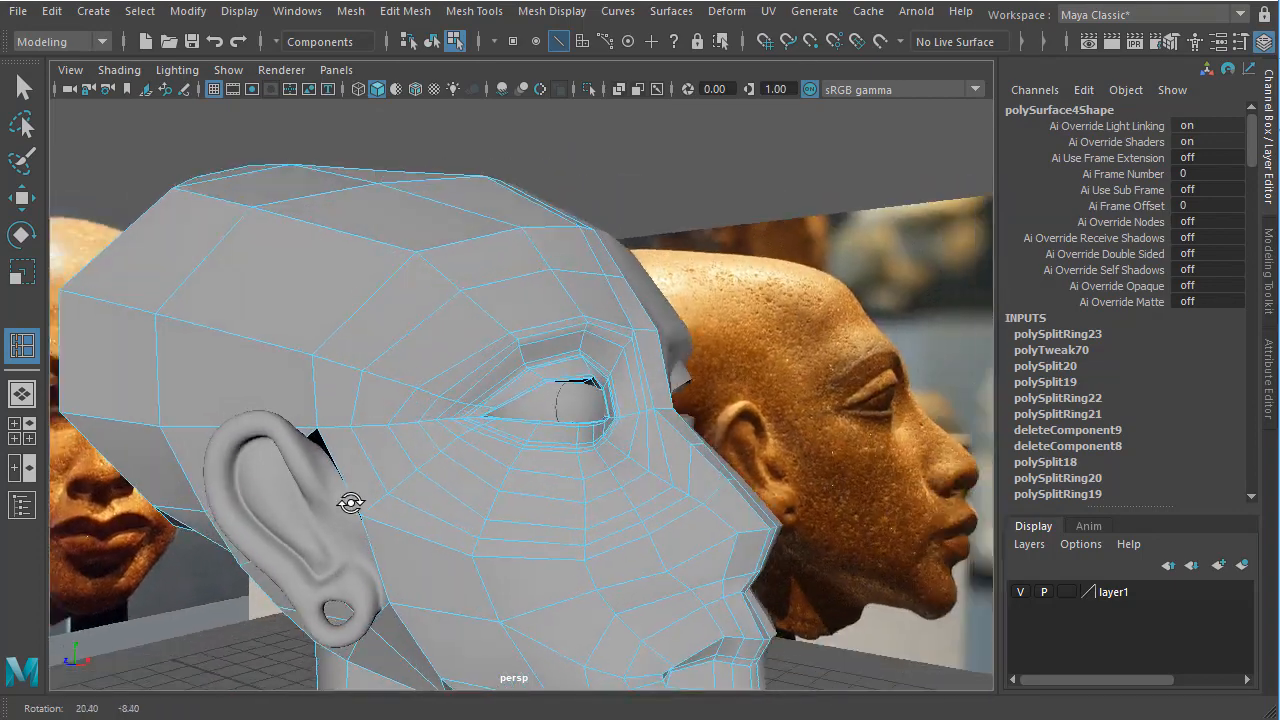
alt+right_drag(351, 503, 455, 523)
alt+drag(455, 523, 574, 517)
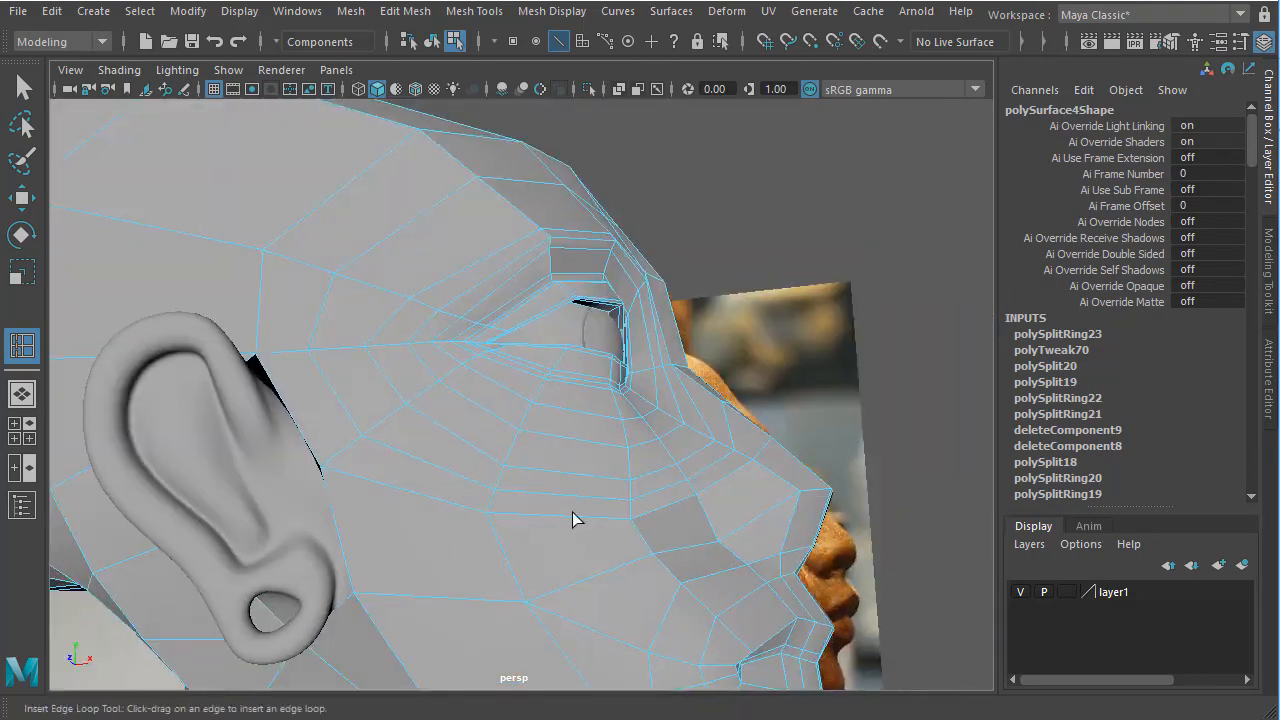
key(w)
click(703, 497)
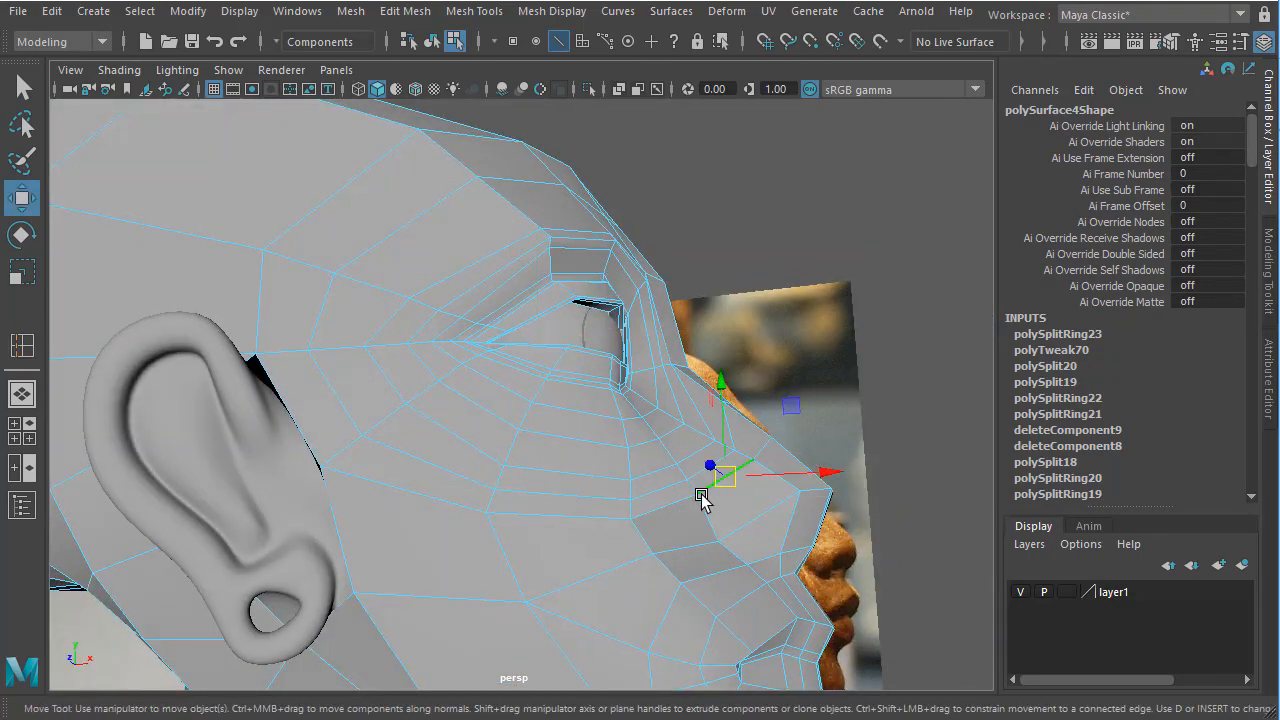
click(536, 520)
shift+right_drag(698, 503, 662, 661)
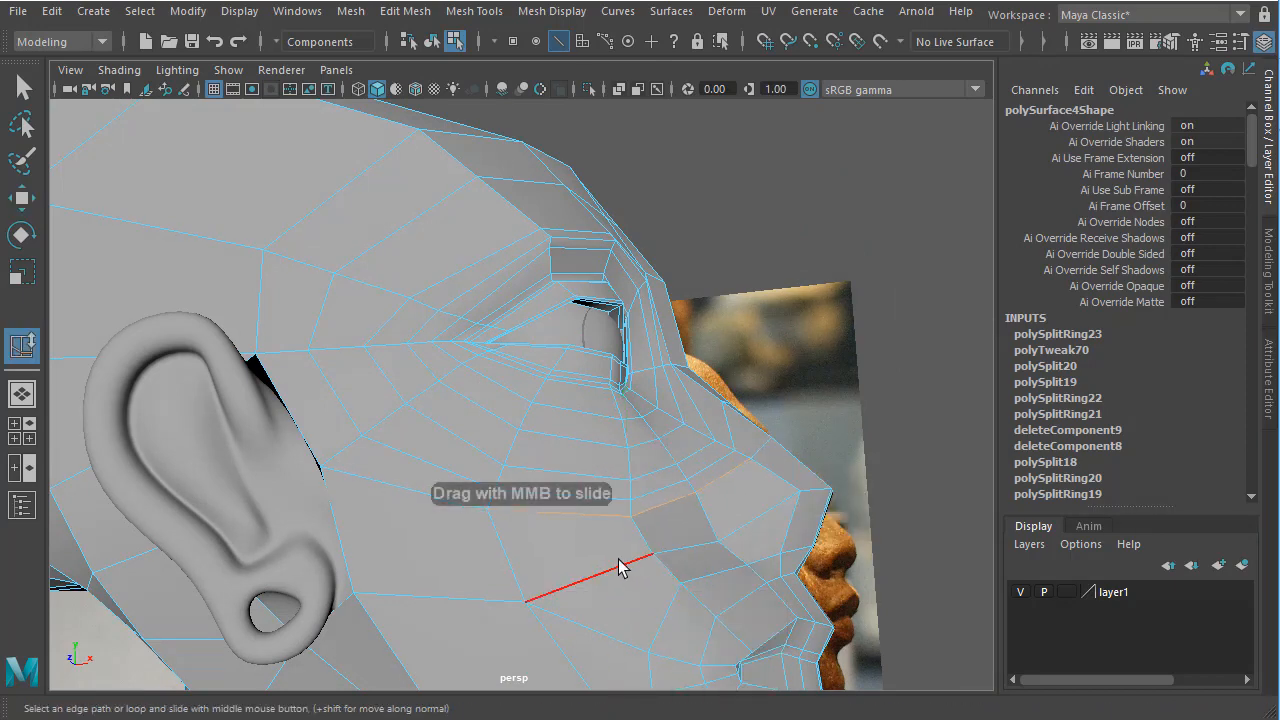
alt+drag(677, 603, 509, 529)
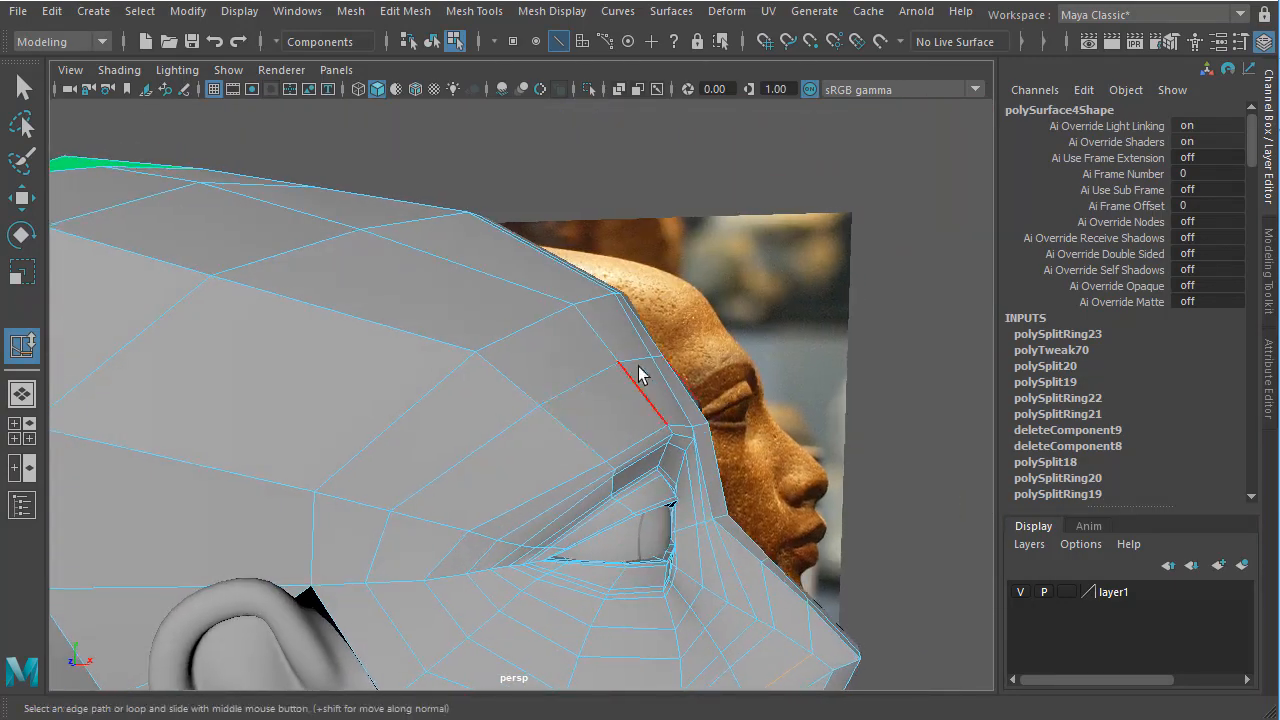
In the front view, move the new loop's forehead vertices near the profile back toward the temple, lowering the inner one slightly.
key(space)
key(space)
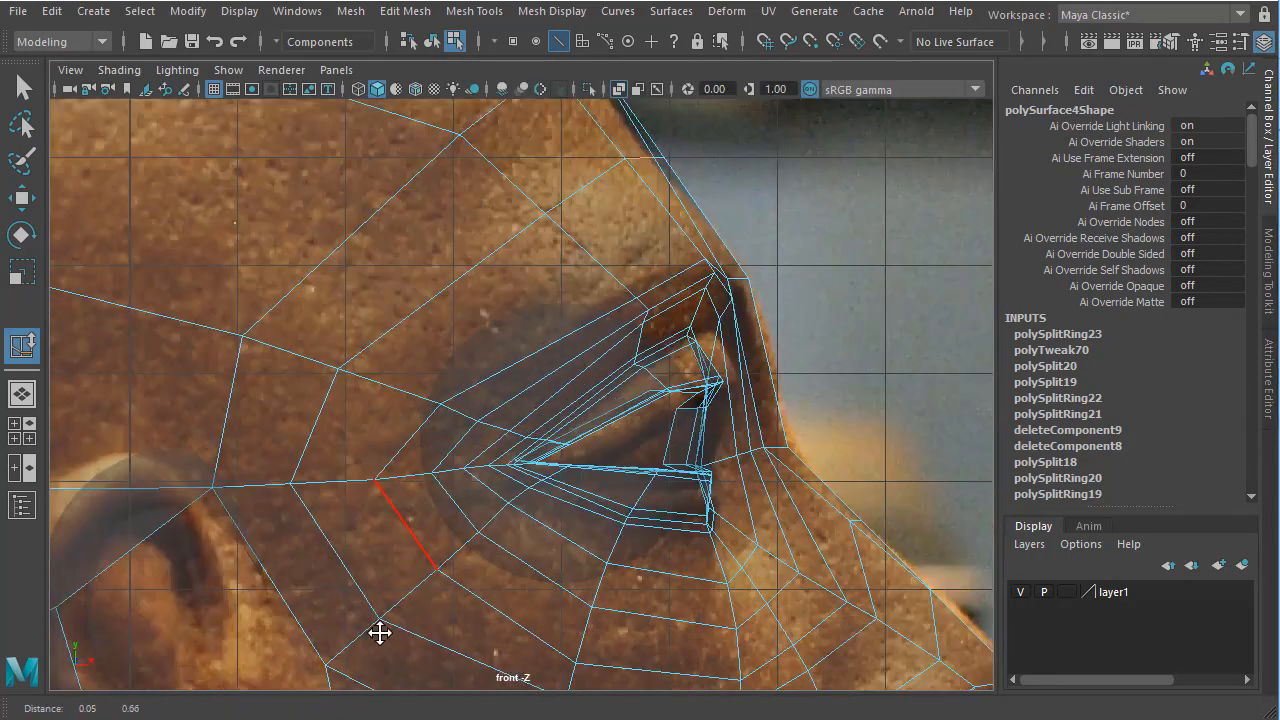
scroll(480, 457, up, 5)
key(w)
mouse_move(598, 318)
mouse_down()
mouse_move(574, 334)
mouse_move(578, 324)
mouse_up()
key(ctrl+z)
right_drag(620, 321, 520, 318)
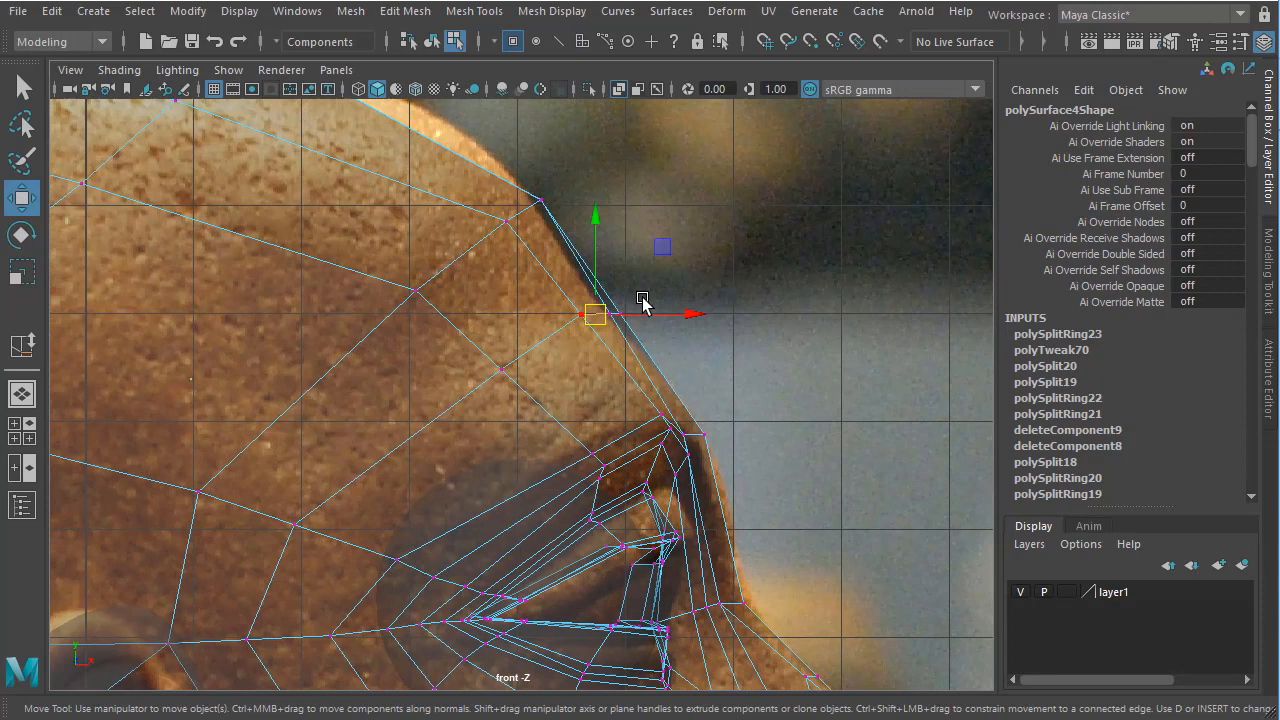
drag(620, 318, 577, 337)
click(550, 309)
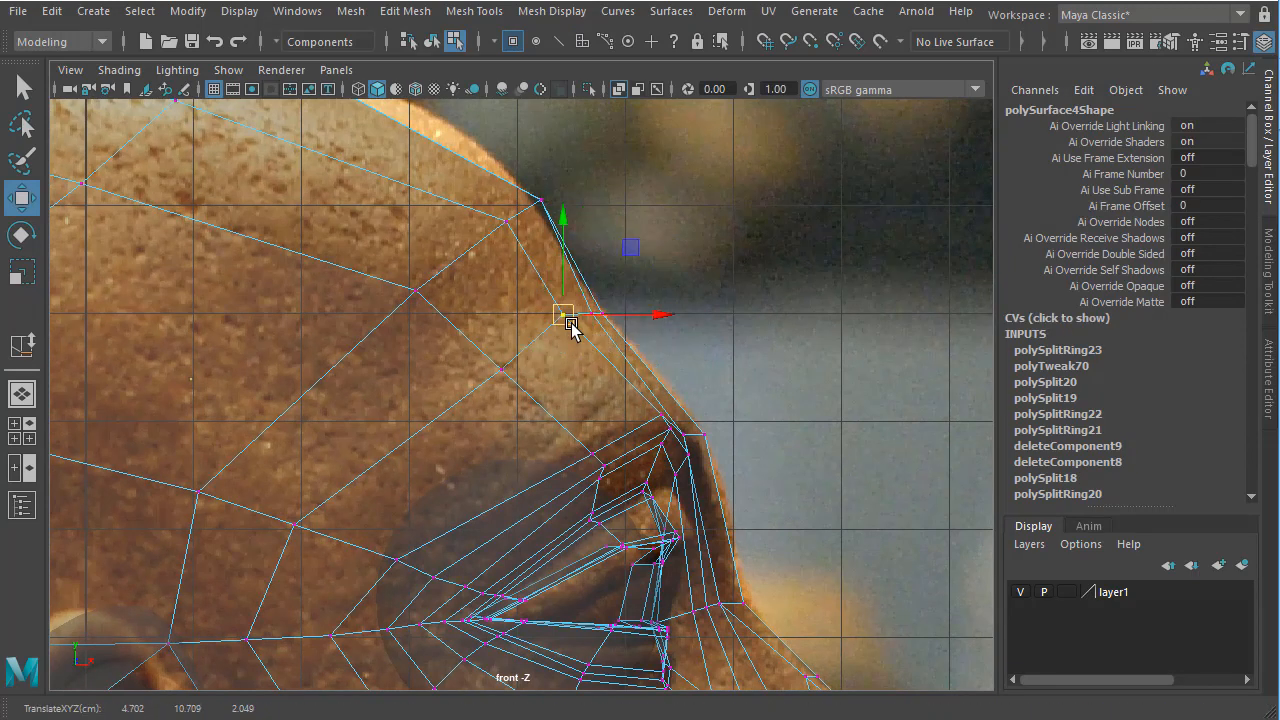
Move the new loop's next forehead vertex slightly back and down, and select the loop's vertex at the temple.
click(500, 369)
drag(500, 369, 494, 376)
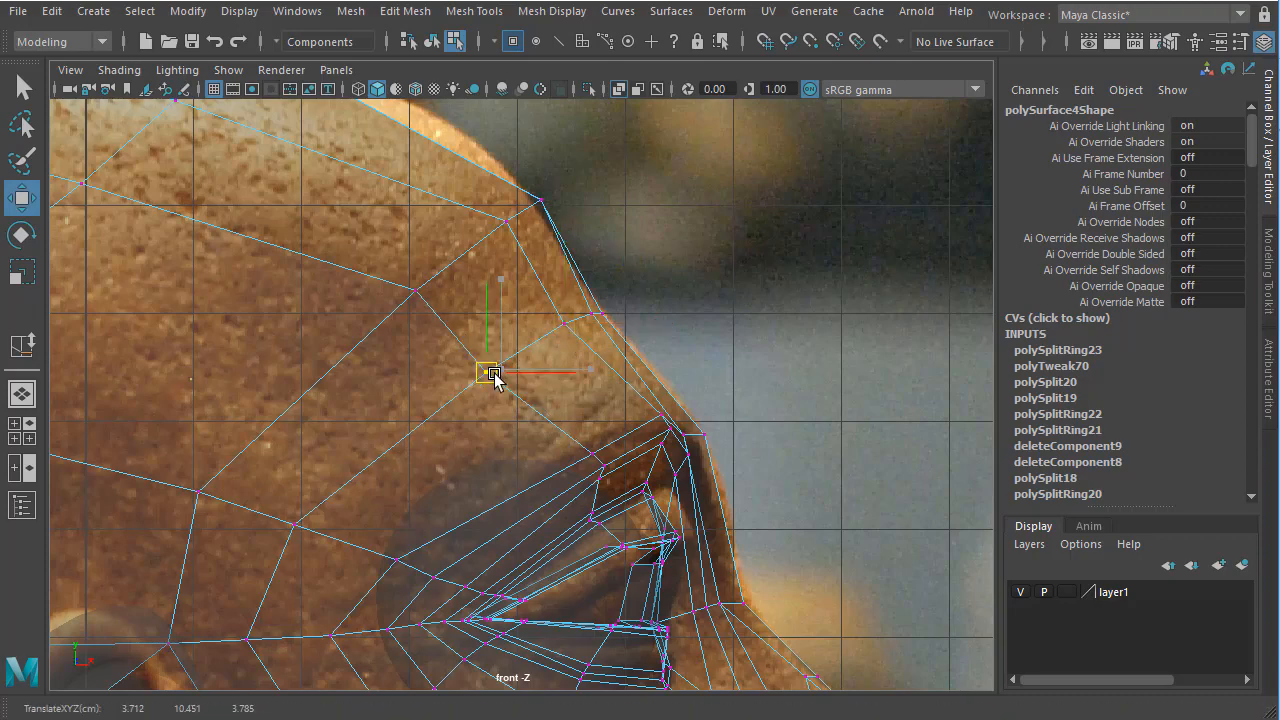
alt+middle_drag(487, 434, 497, 338)
click(305, 430)
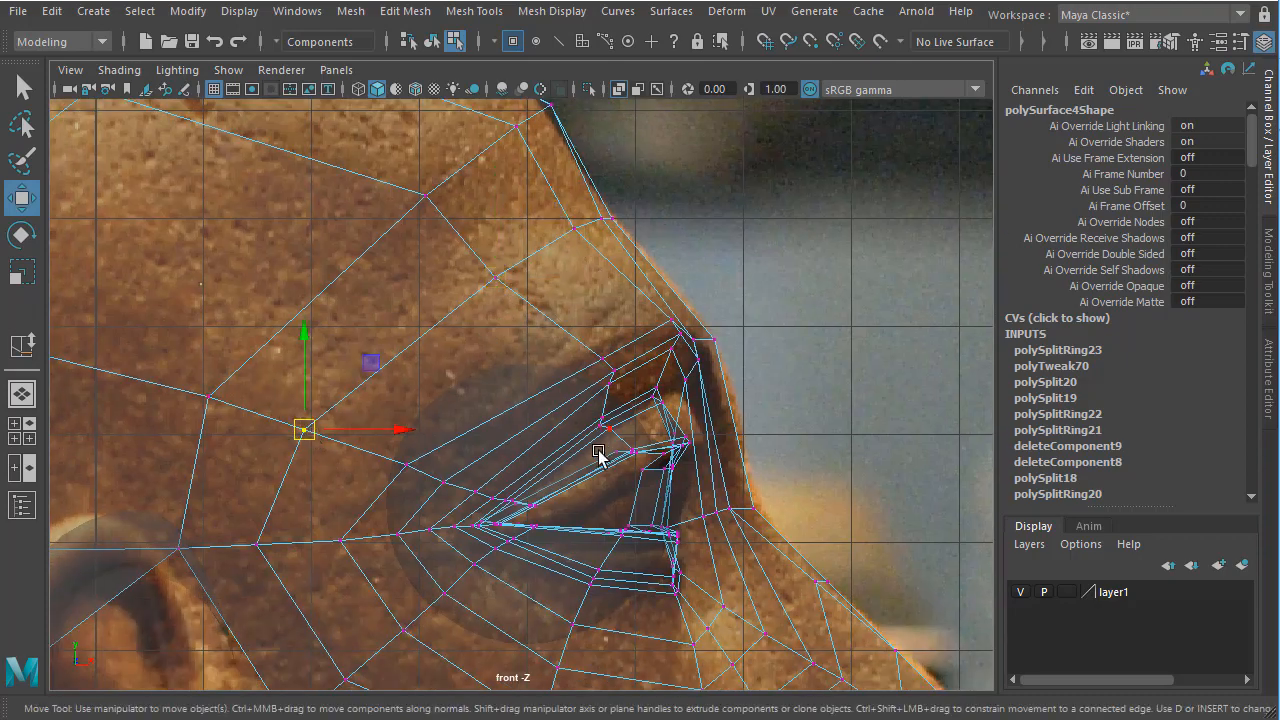
Return to the perspective view in object mode with smooth preview, deselect the head, and examine the eye, brow and temple against the reference.
alt+drag(774, 262, 560, 400)
right_click(560, 400)
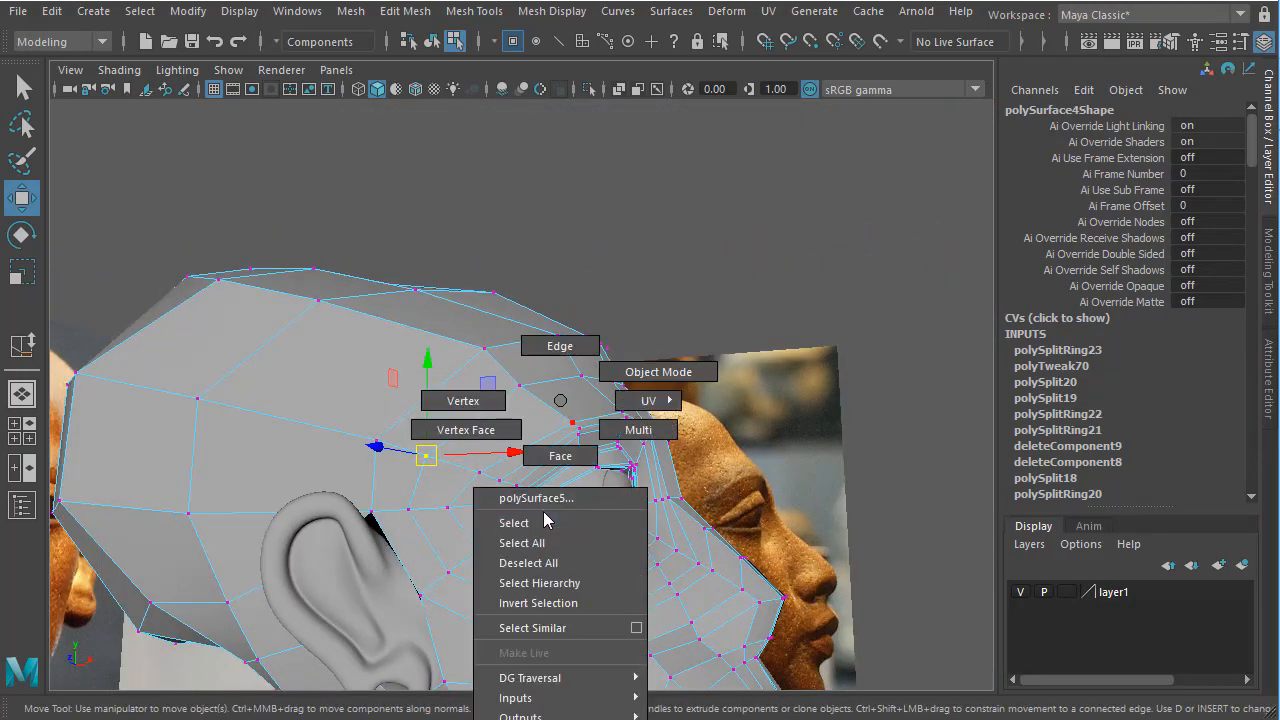
click(598, 534)
alt+drag(598, 534, 530, 400)
key(3)
click(736, 193)
alt+drag(736, 193, 654, 380)
alt+right_drag(654, 380, 672, 480)
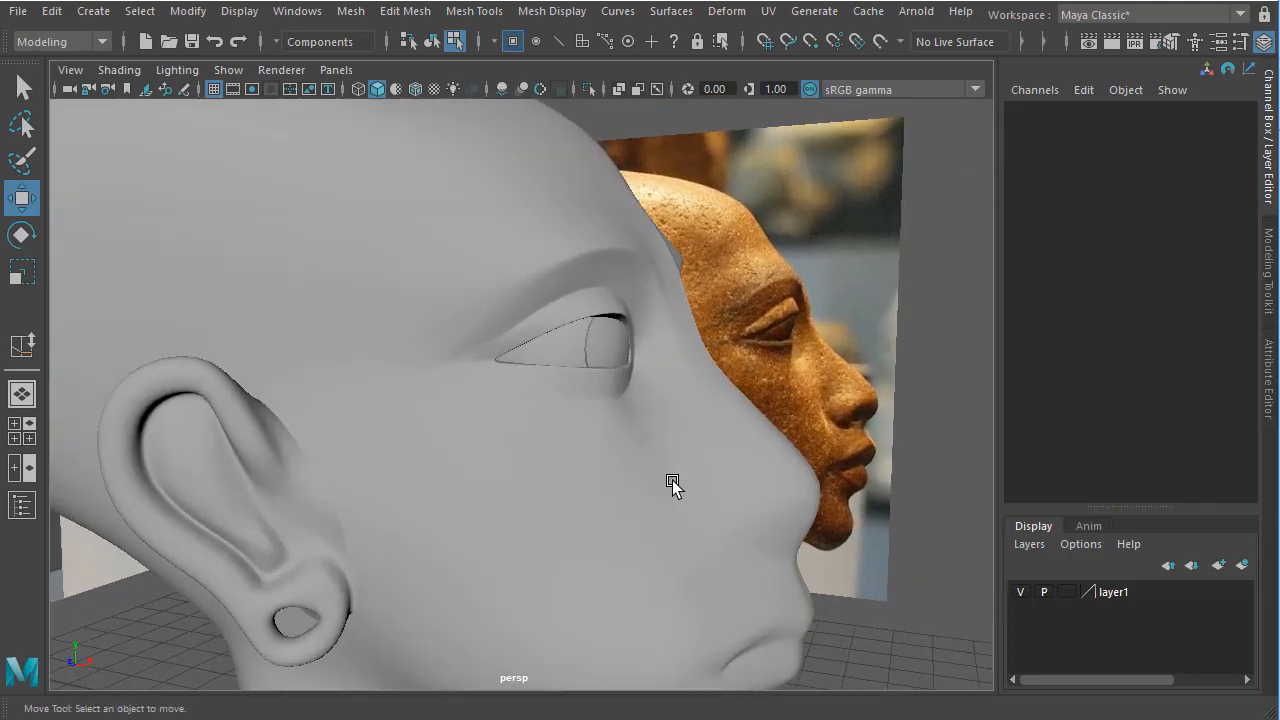
alt+middle_drag(672, 480, 574, 520)
alt+drag(574, 520, 578, 512)
alt+right_drag(578, 512, 695, 529)
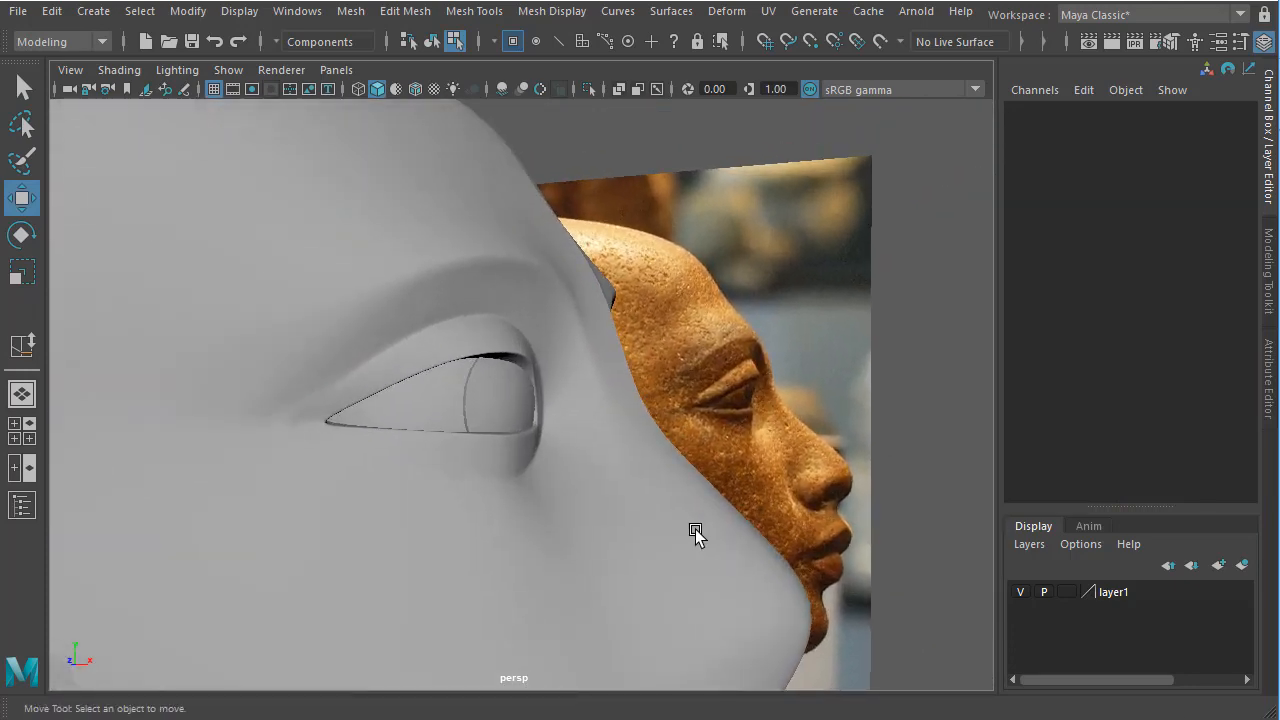
alt+middle_drag(636, 510, 699, 535)
alt+drag(699, 535, 562, 548)
alt+right_drag(562, 548, 520, 530)
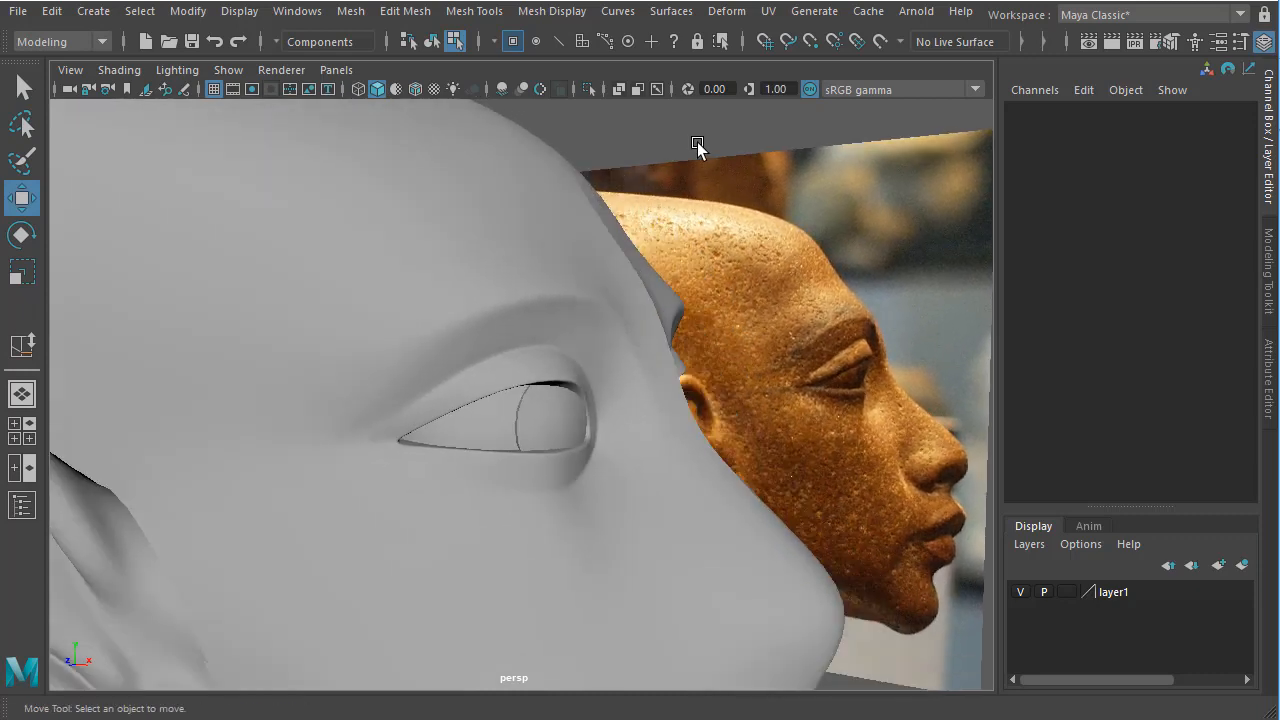